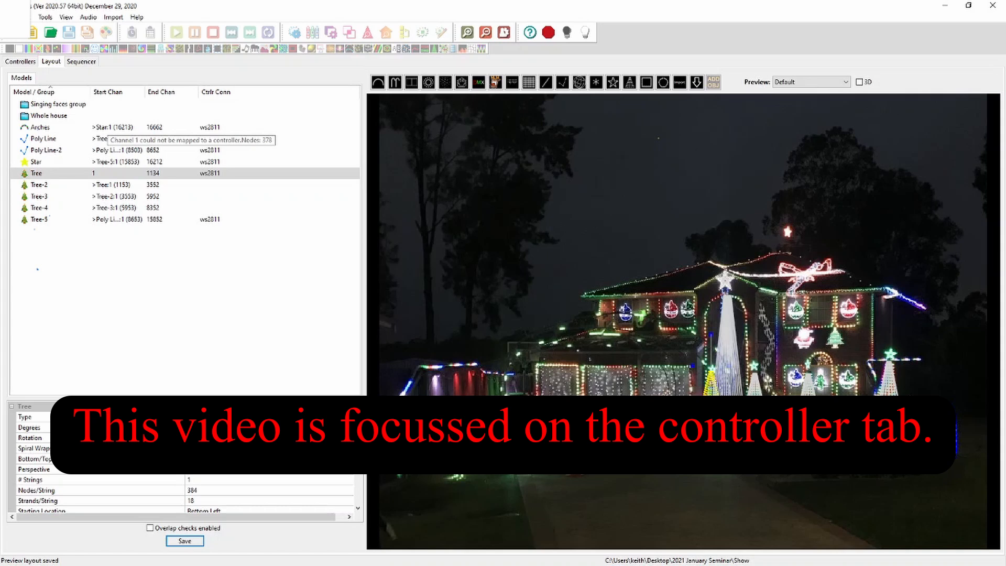
Sort the model list by start channel and run the Check Sequence tool
click(110, 91)
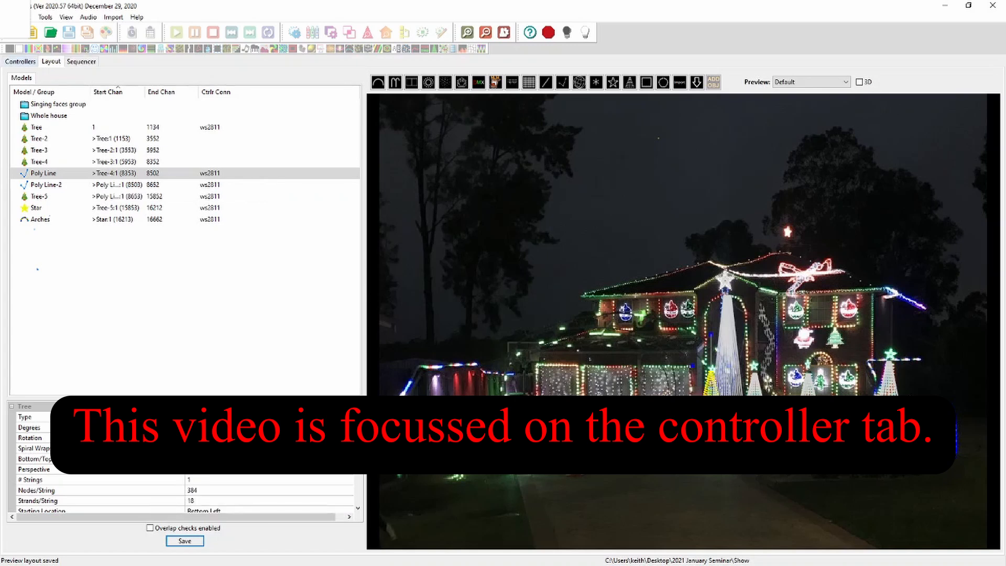
click(45, 17)
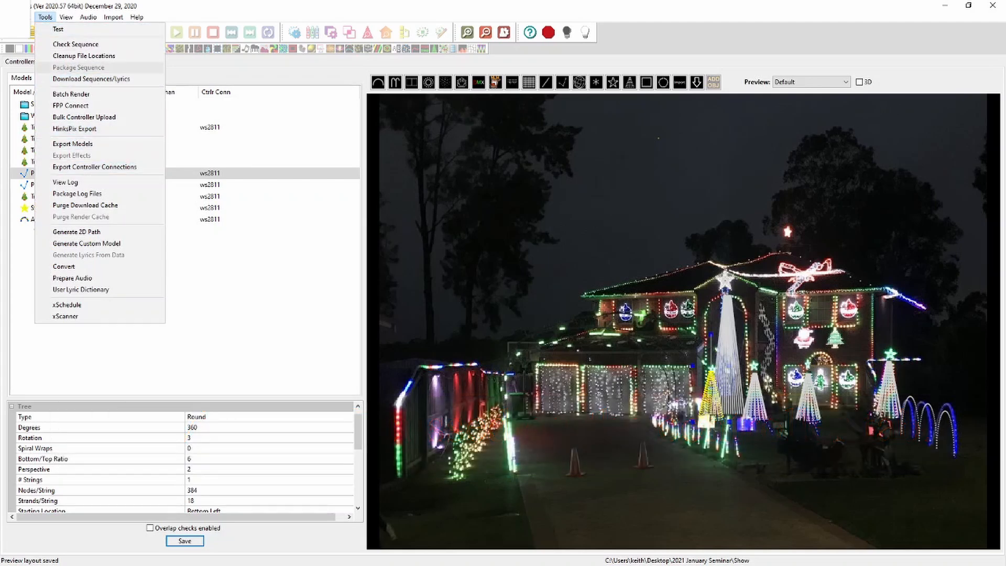
click(75, 44)
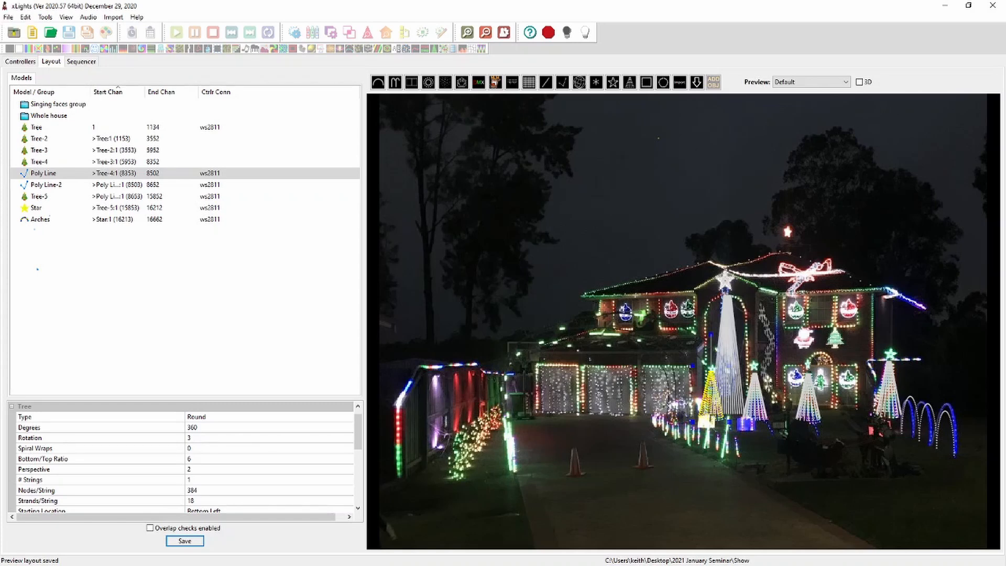
click(993, 5)
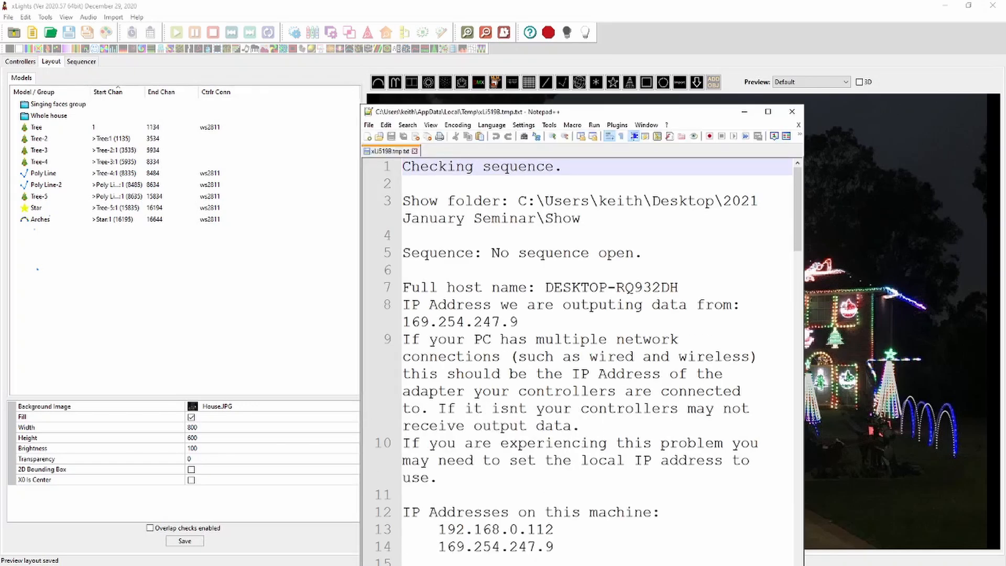
click(767, 112)
Review the check report's models-spanning-controllers and models-with-issues errors
scroll(503, 301, down, 1)
scroll(503, 301, down, 7)
scroll(503, 301, down, 2)
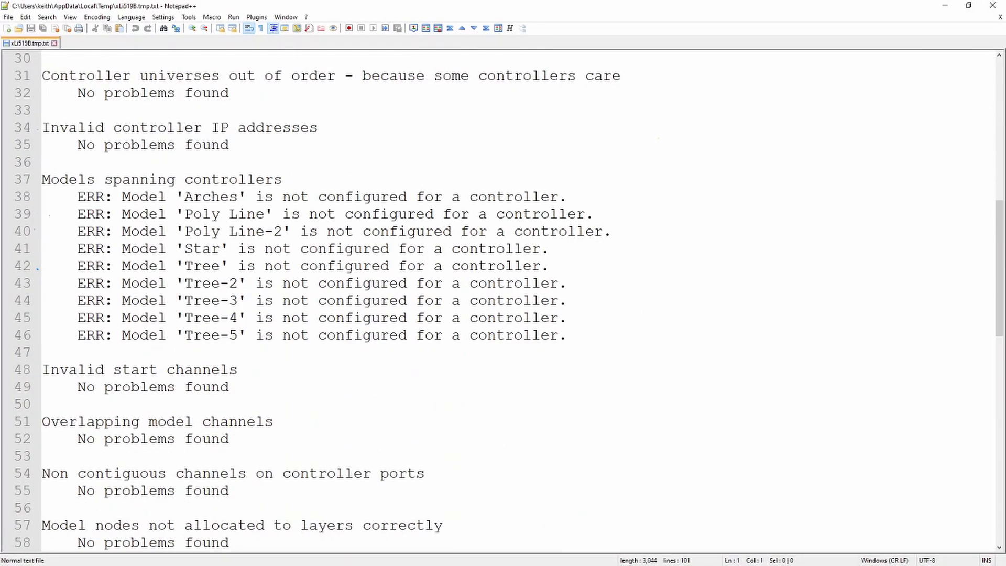
scroll(503, 302, up, 4)
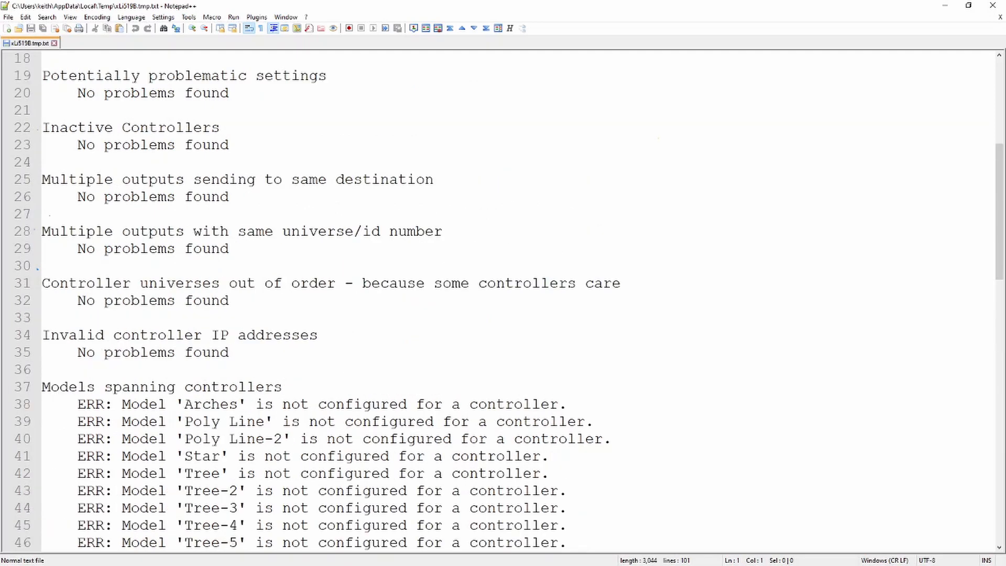
scroll(503, 301, down, 3)
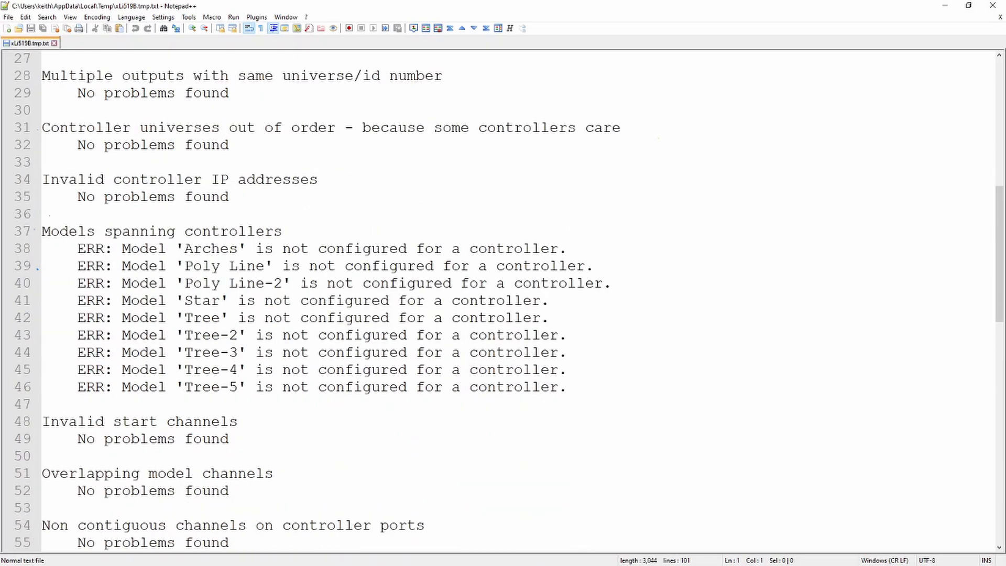
drag(568, 388, 42, 249)
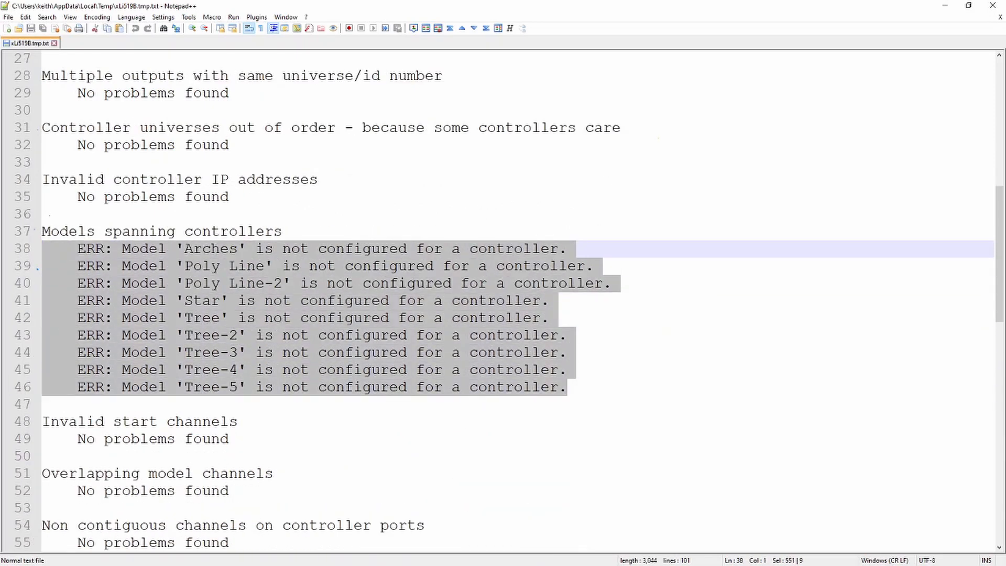
scroll(503, 301, down, 5)
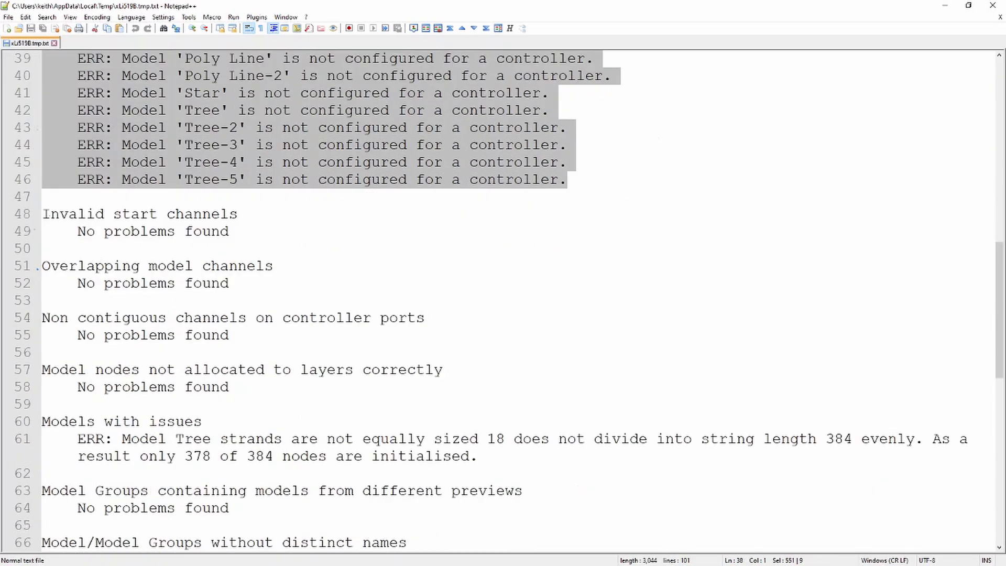
scroll(502, 301, down, 1)
drag(478, 352, 42, 335)
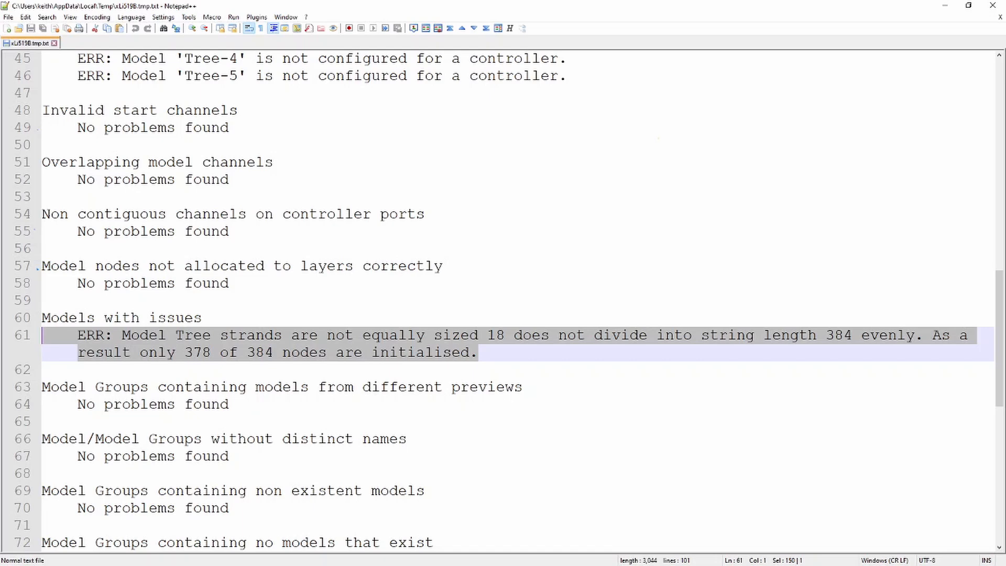
Set the Tree model's nodes per string to 378 and save the layout
click(945, 5)
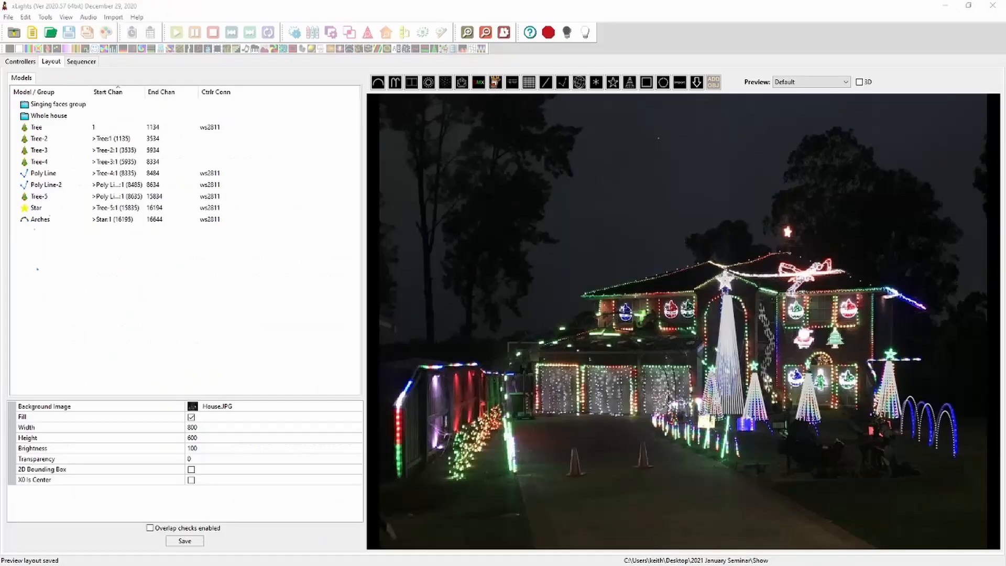
click(716, 399)
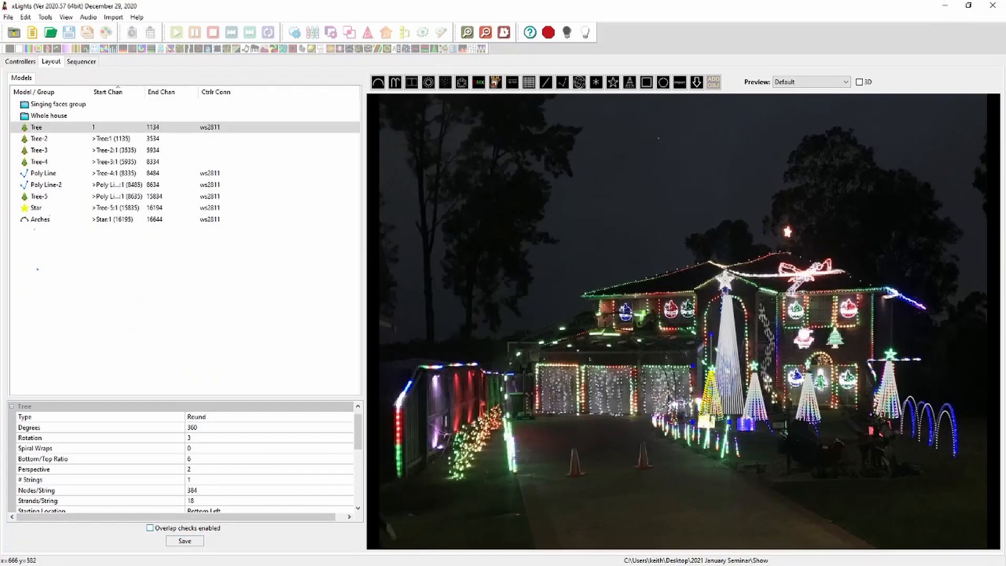
click(198, 490)
text(378)
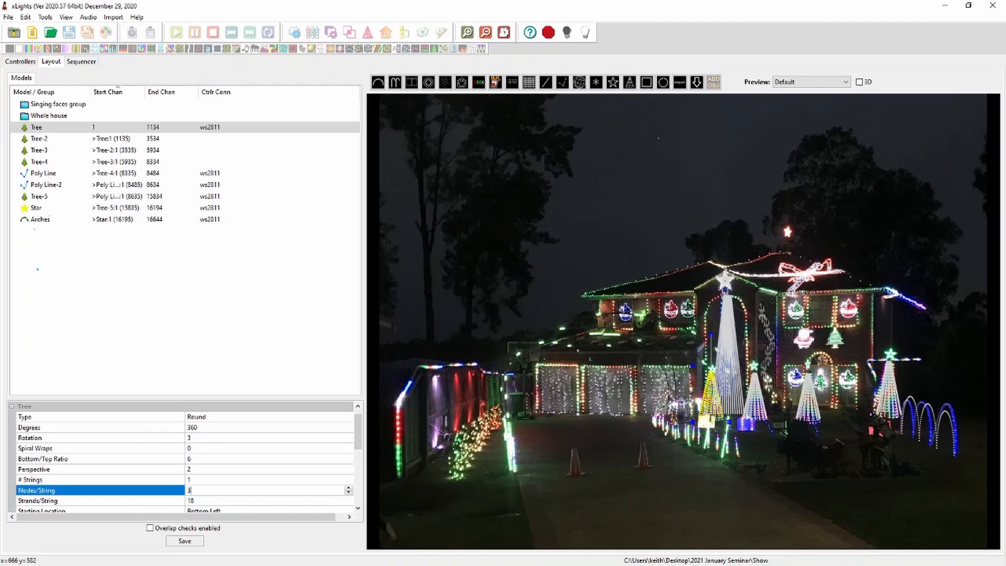
key(Return)
click(184, 540)
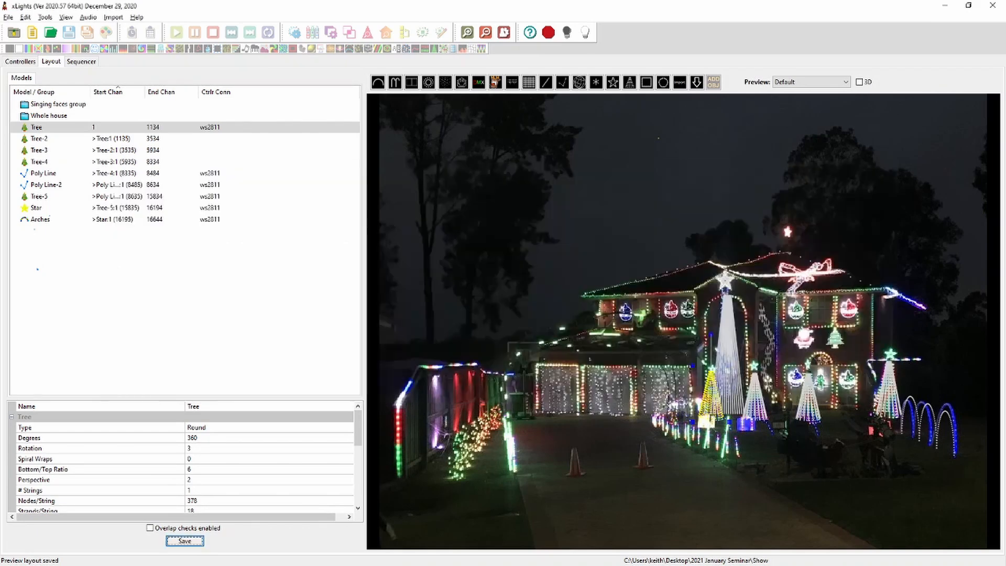
Switch back to the check report and review the model group errors and the rest of the report
key(alt+Tab)
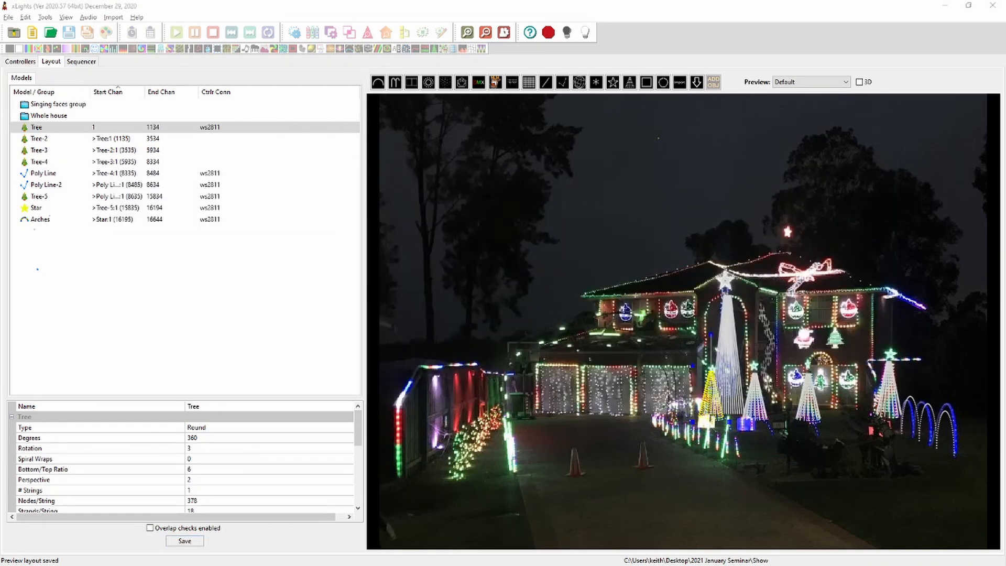
key(alt+Tab)
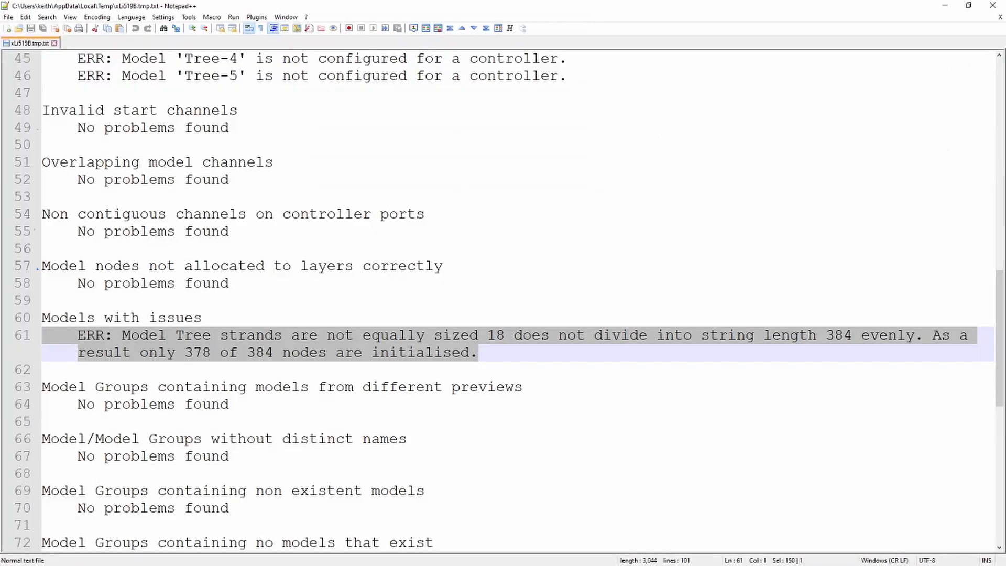
scroll(503, 299, down, 6)
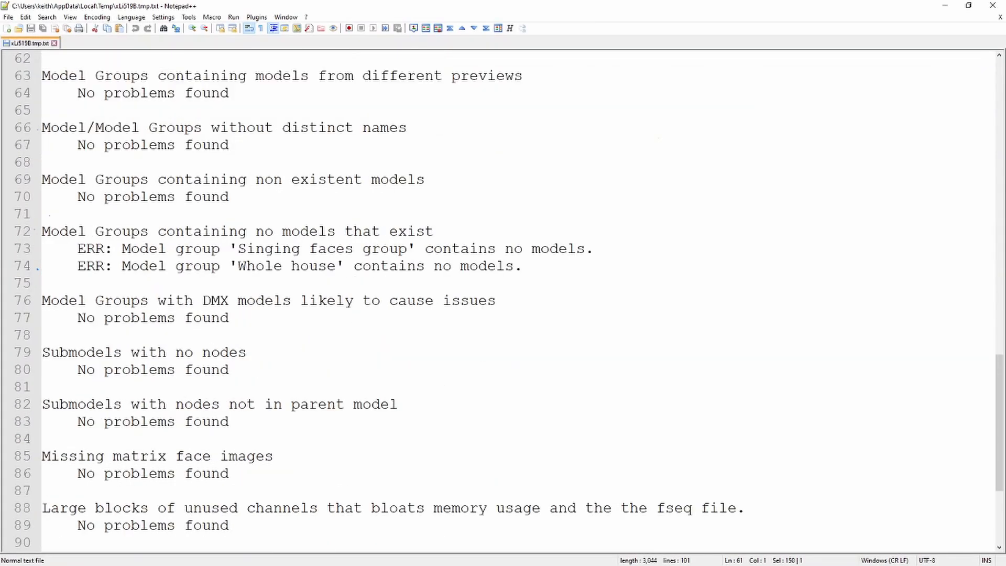
drag(522, 266, 42, 231)
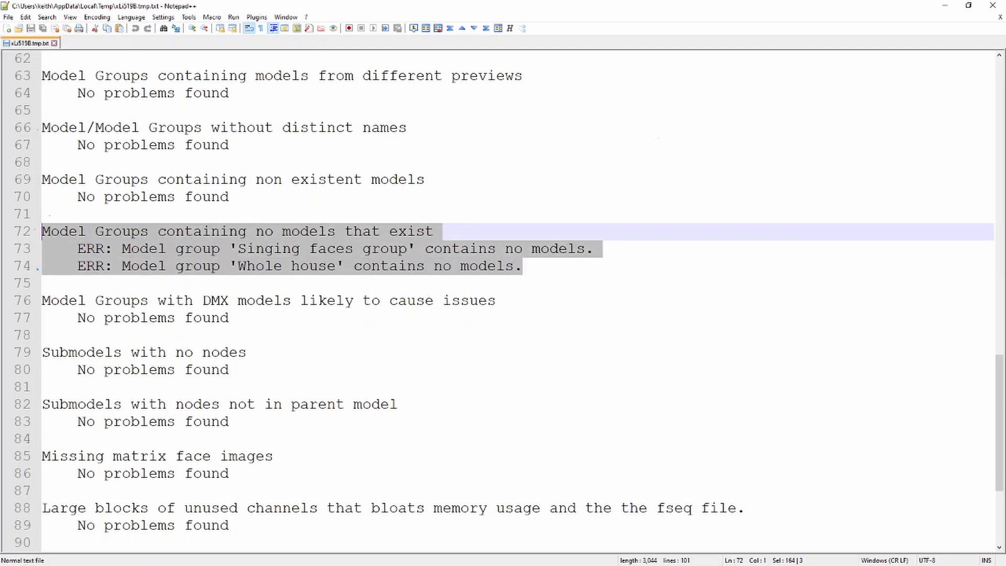
scroll(503, 298, down, 2)
scroll(502, 299, up, 2)
scroll(503, 299, down, 4)
scroll(503, 298, up, 20)
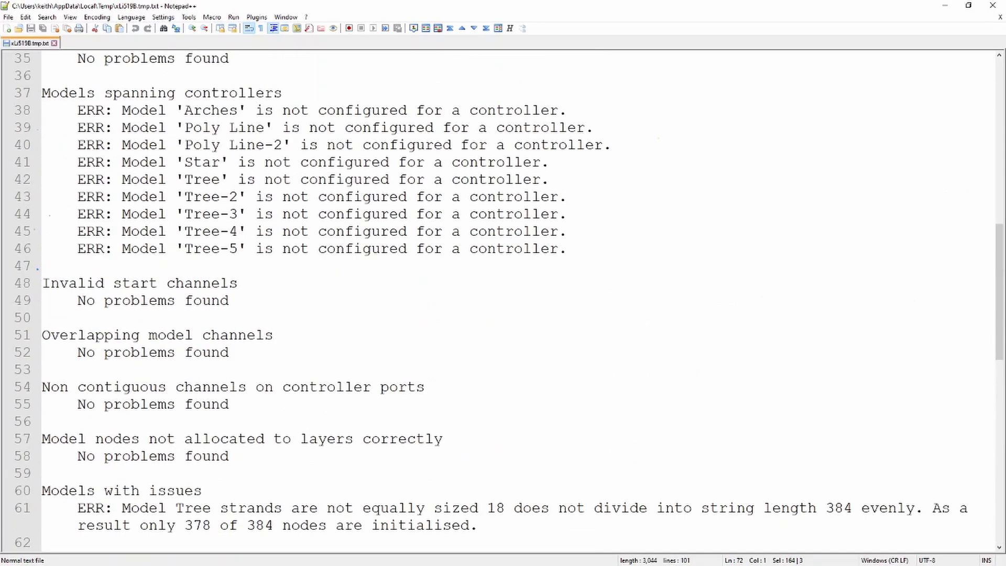
scroll(502, 299, up, 5)
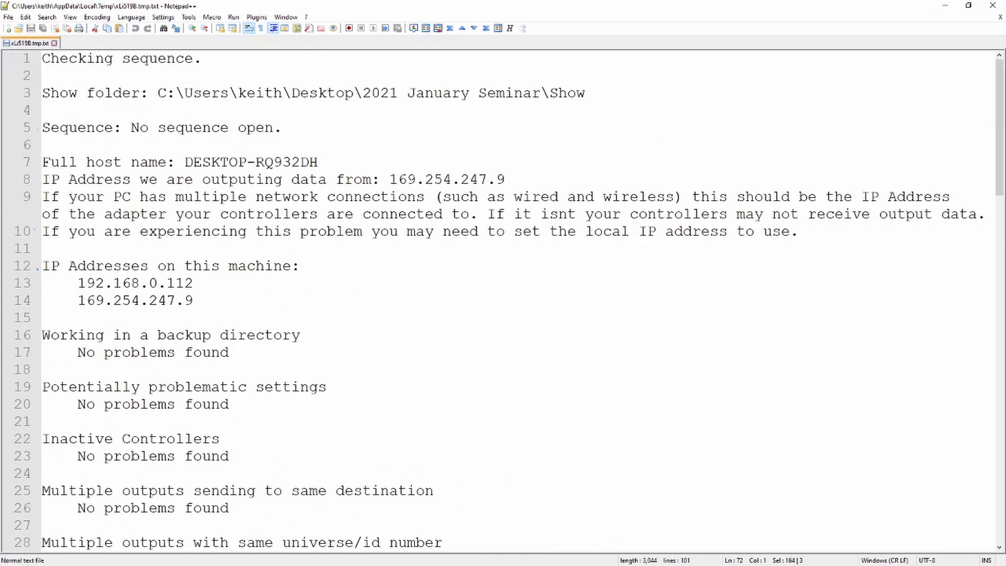
scroll(503, 298, down, 8)
drag(77, 335, 105, 335)
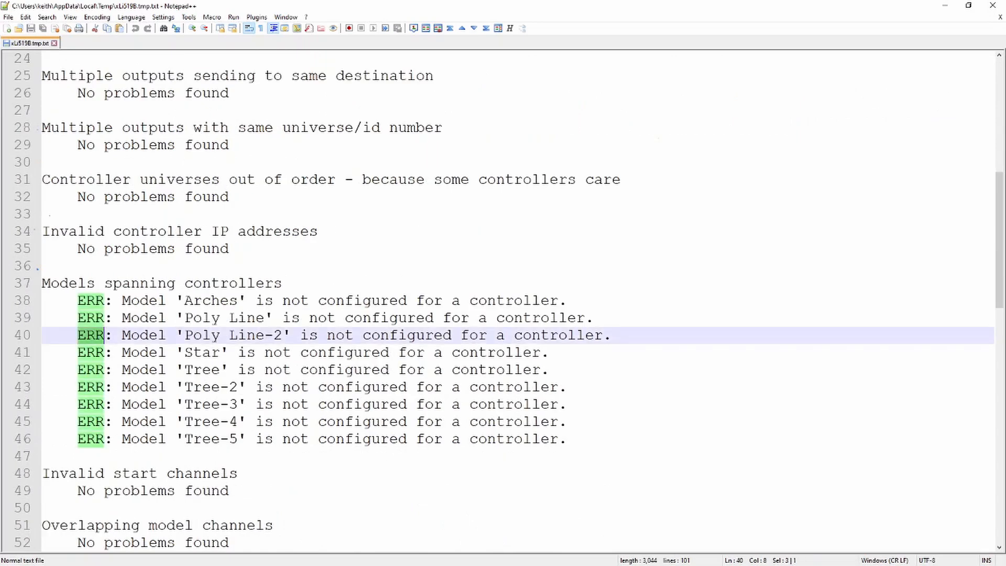
scroll(503, 298, down, 6)
scroll(502, 299, down, 10)
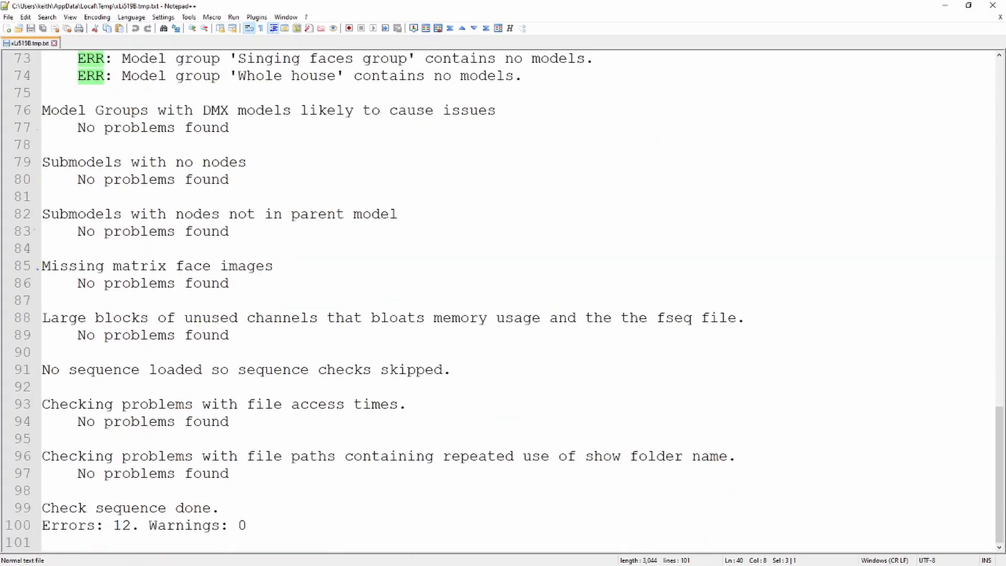
scroll(503, 298, up, 15)
scroll(503, 299, up, 7)
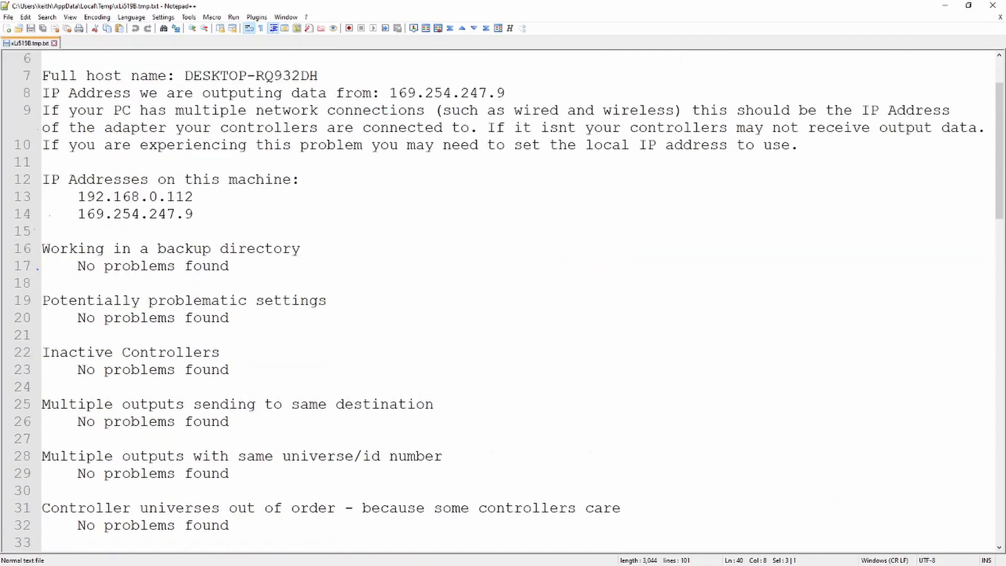
scroll(503, 299, up, 3)
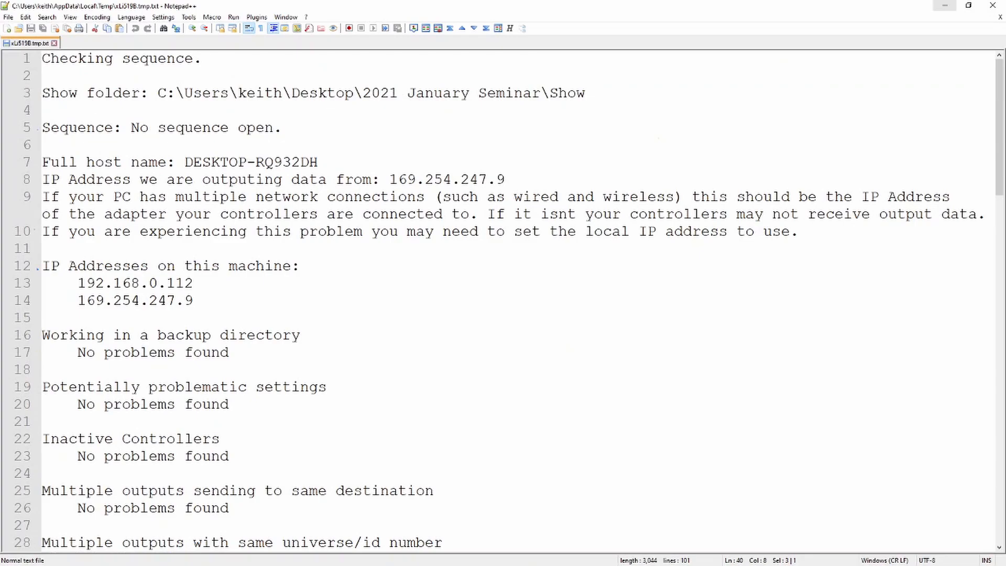
Add all models and the Singing faces group to the Whole house model group
click(944, 5)
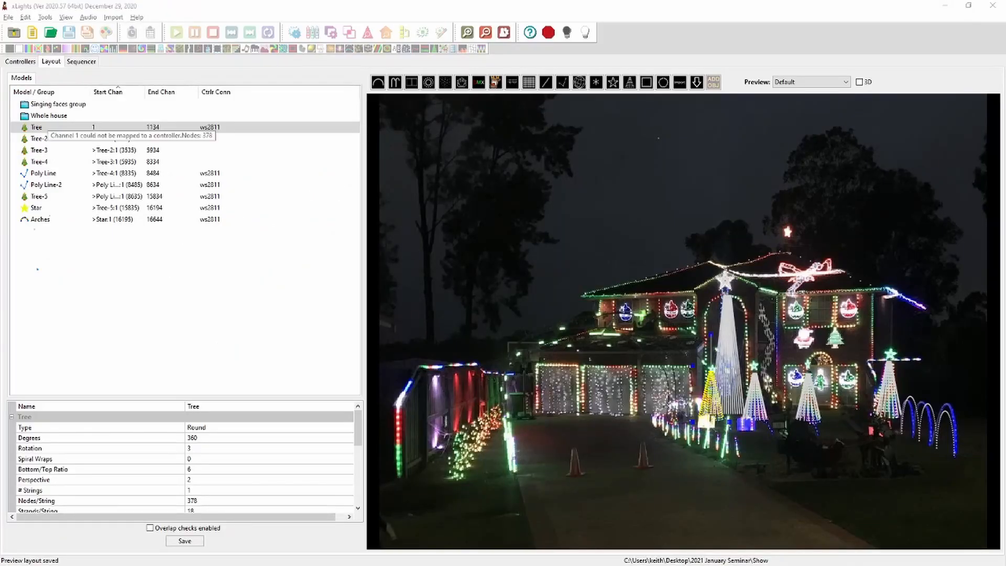
click(49, 116)
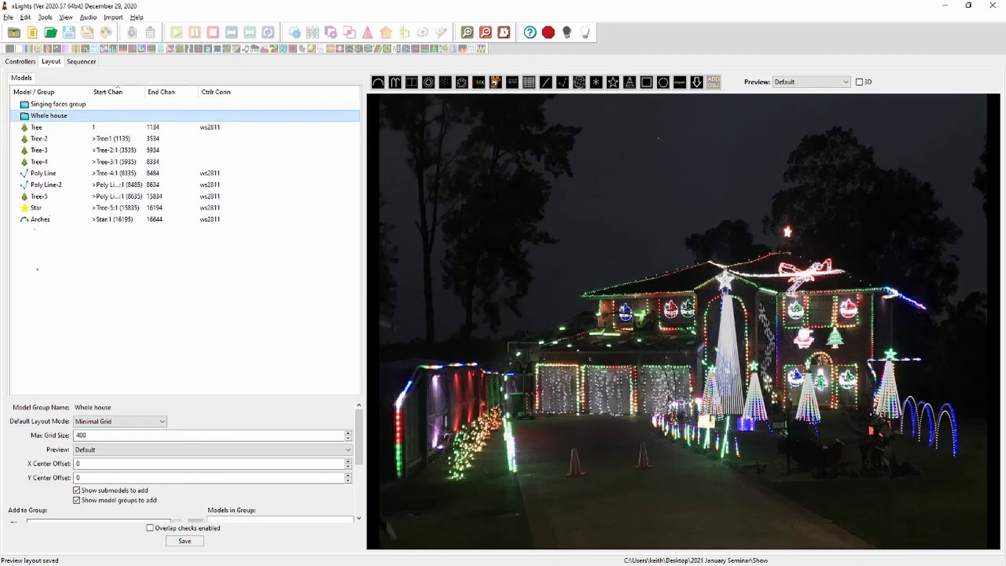
drag(120, 398, 121, 231)
click(24, 369)
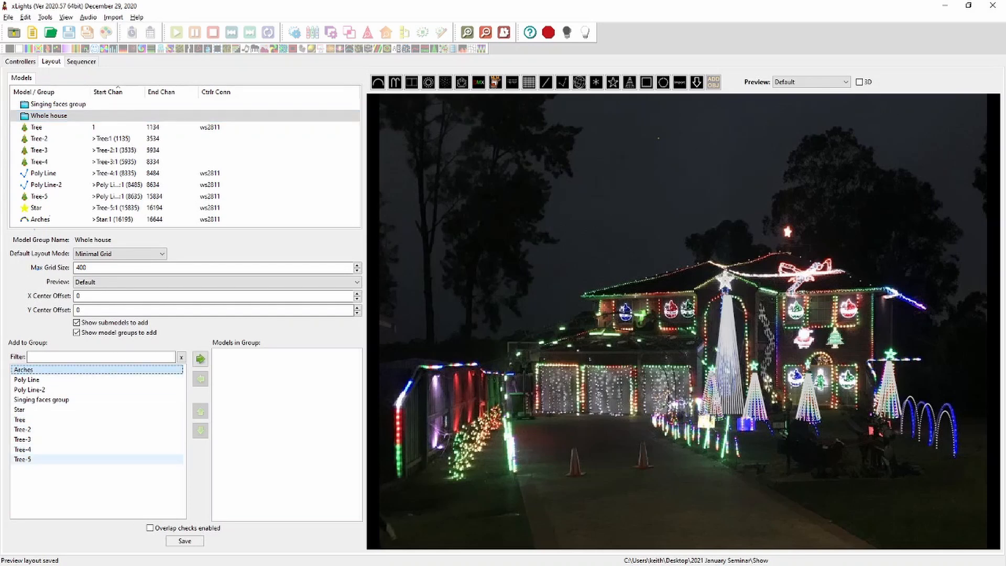
shift+click(23, 459)
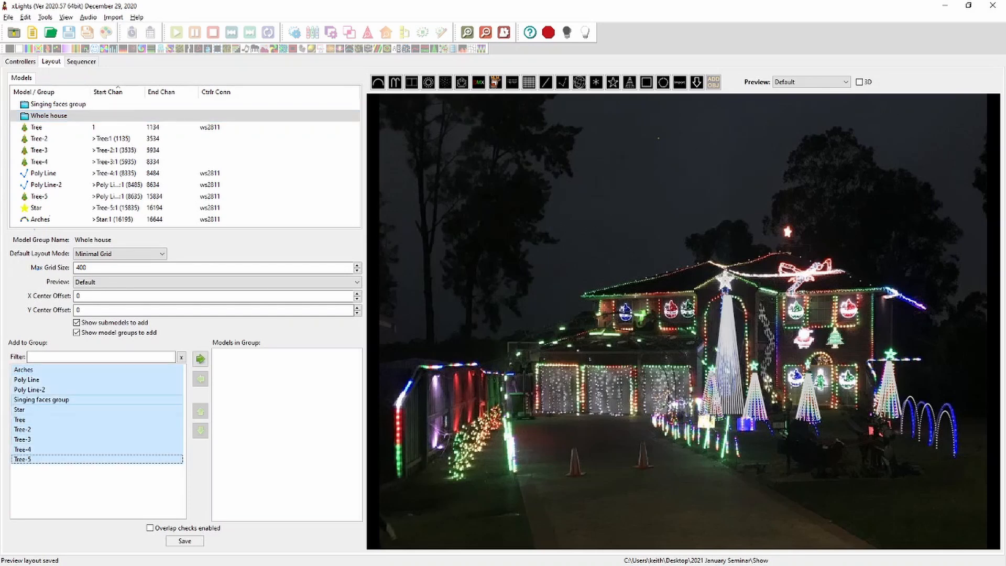
click(200, 359)
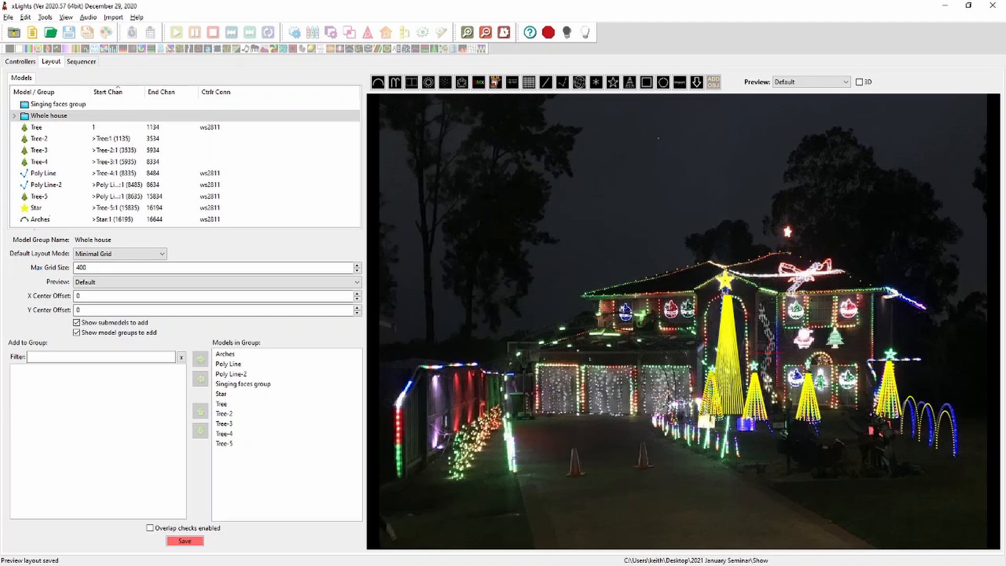
Set the preview background image brightness to 30
scroll(769, 357, up, 8)
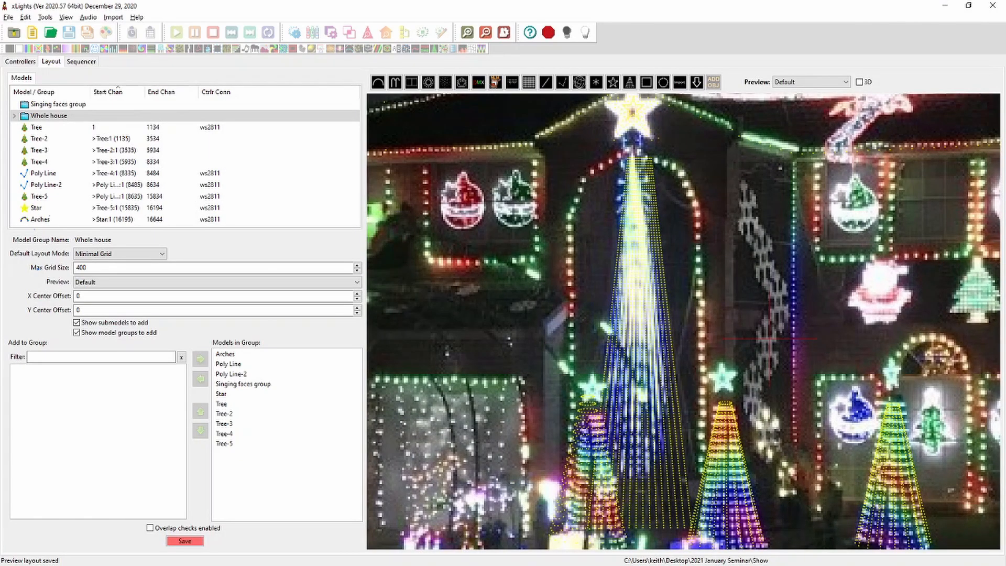
click(770, 338)
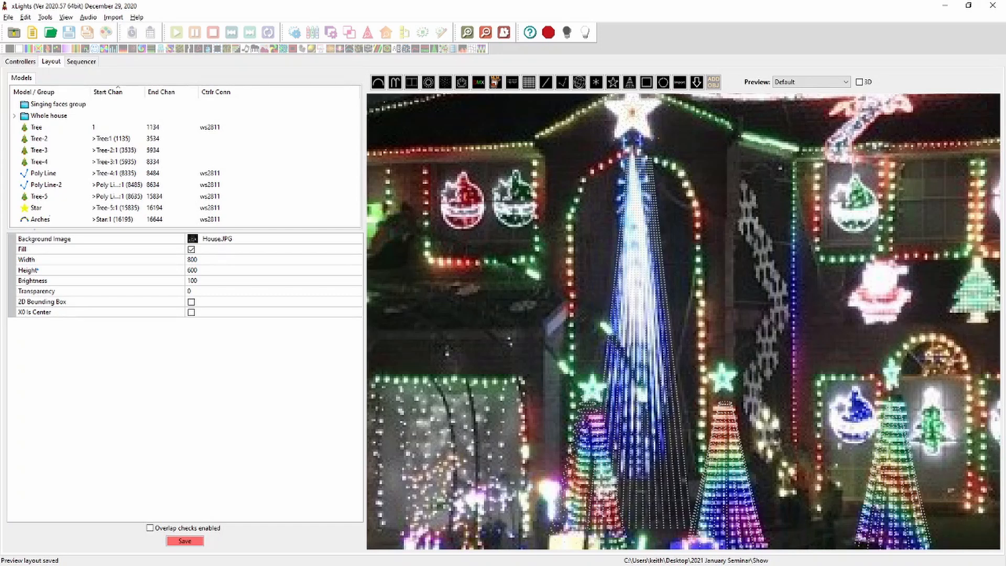
click(205, 281)
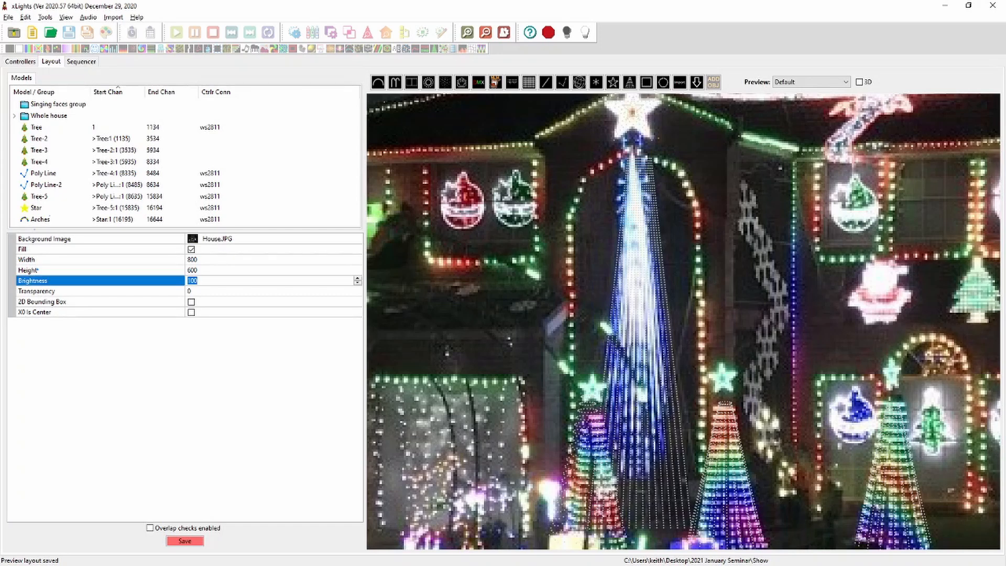
text(30)
key(Return)
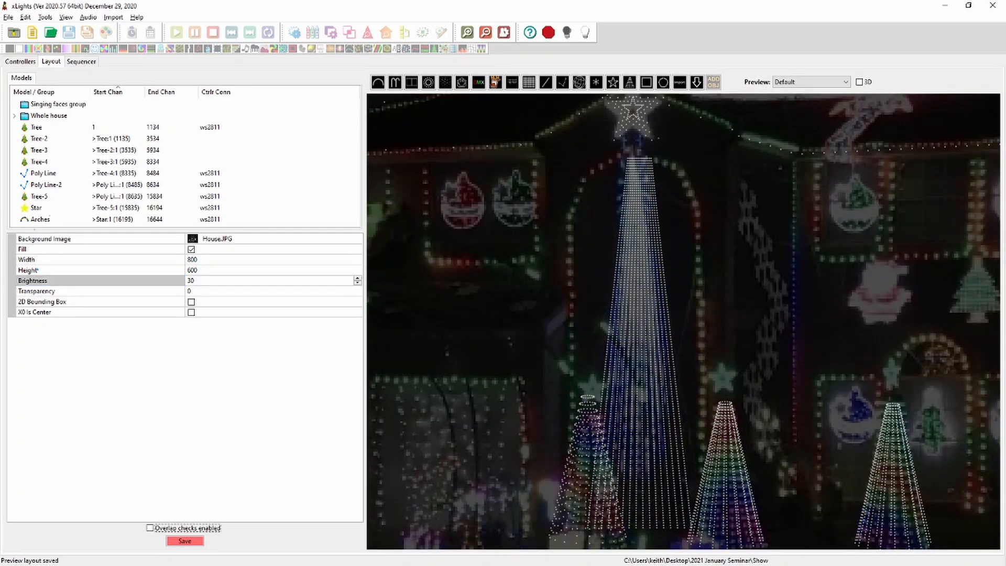
Select the Whole house group to view its models highlighted in the preview
scroll(835, 400, down, 8)
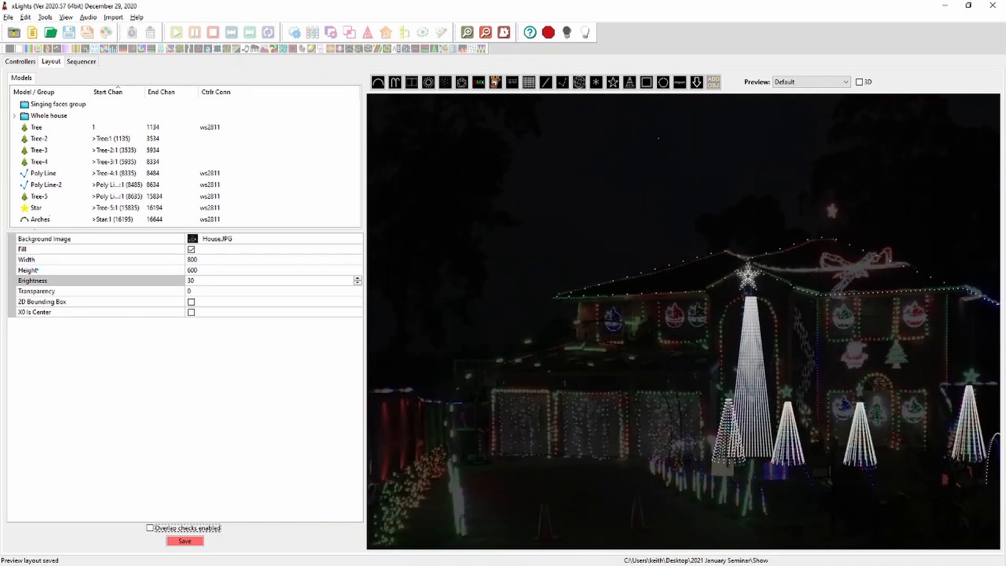
click(49, 115)
scroll(825, 393, up, 8)
scroll(785, 354, up, 2)
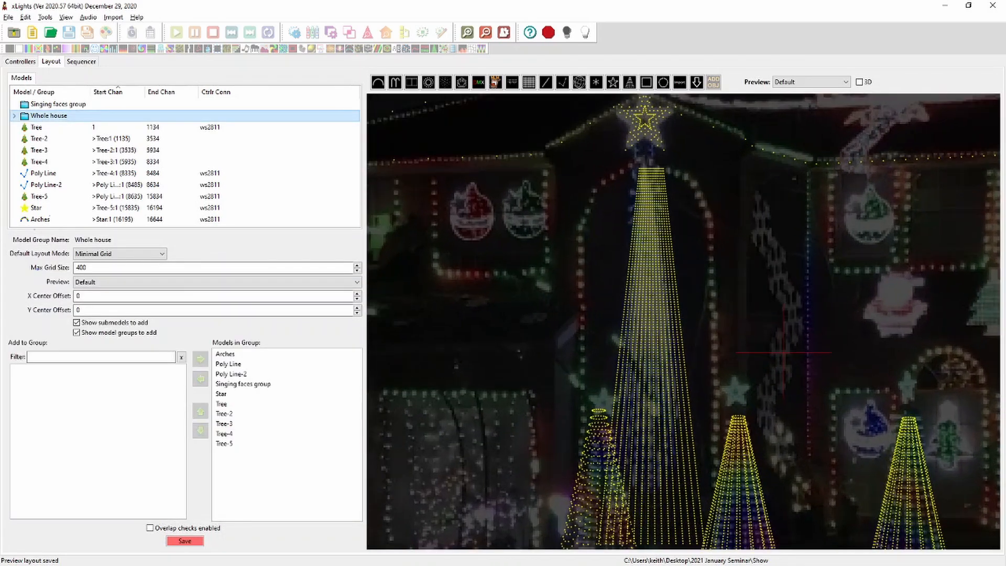
Set the Whole house group's X center offset to -250
scroll(783, 352, down, 10)
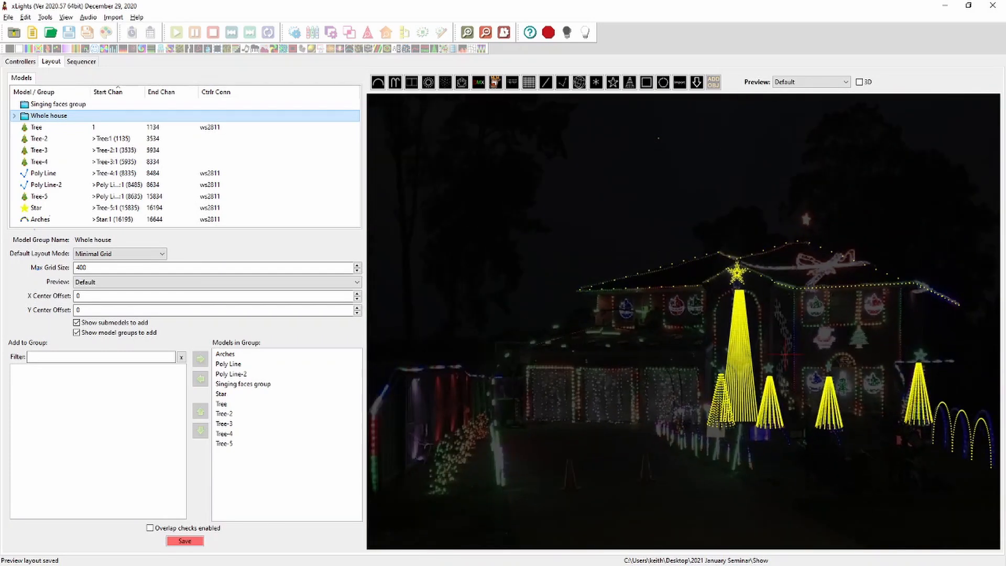
scroll(786, 354, down, 2)
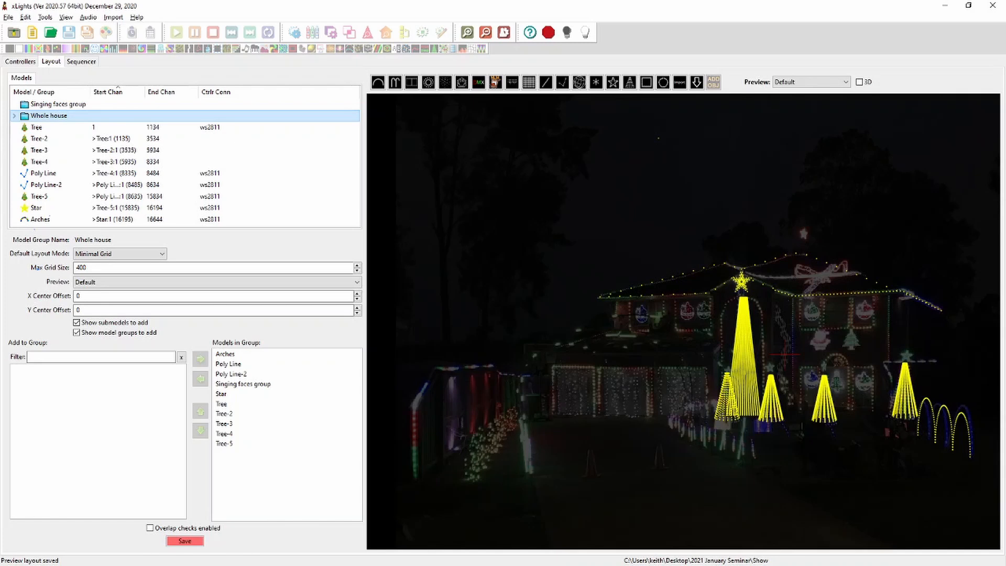
click(80, 296)
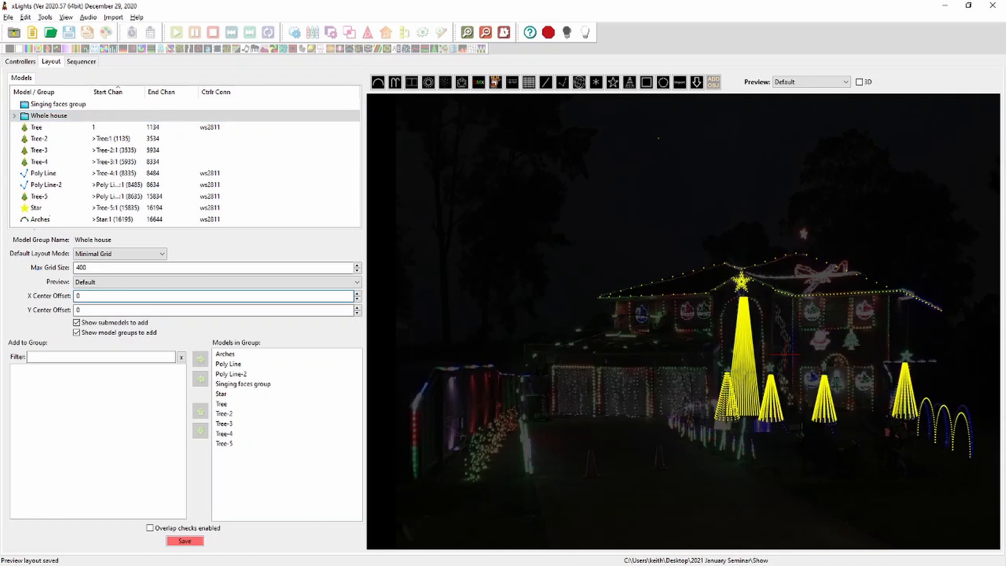
key(BackSpace)
text(-300)
click(77, 309)
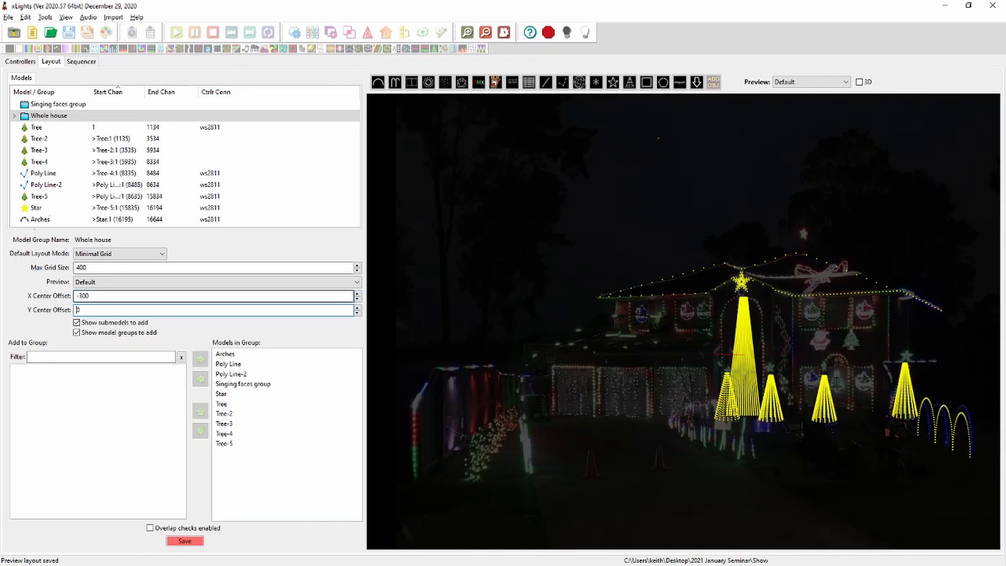
click(89, 296)
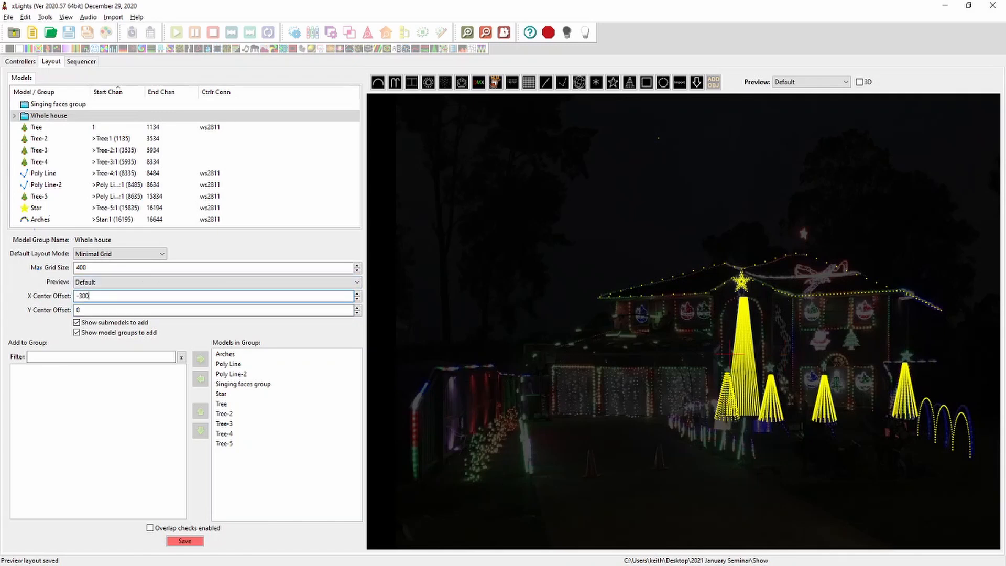
key(BackSpace)
key(BackSpace)
key(BackSpace)
text(250)
key(Tab)
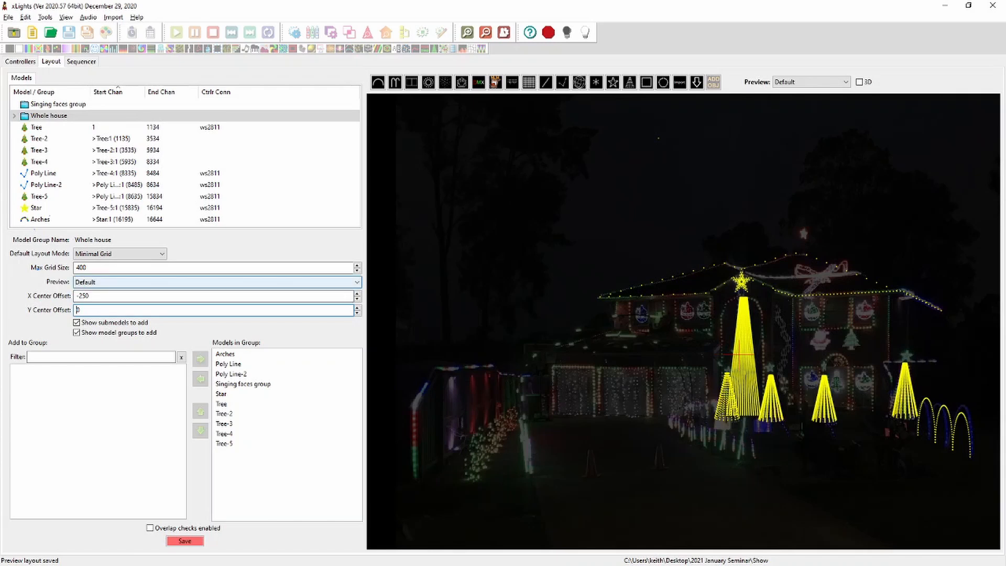
Fine-tune the Whole house group's X center offset to -225 and save the layout
click(356, 299)
click(357, 299)
click(356, 298)
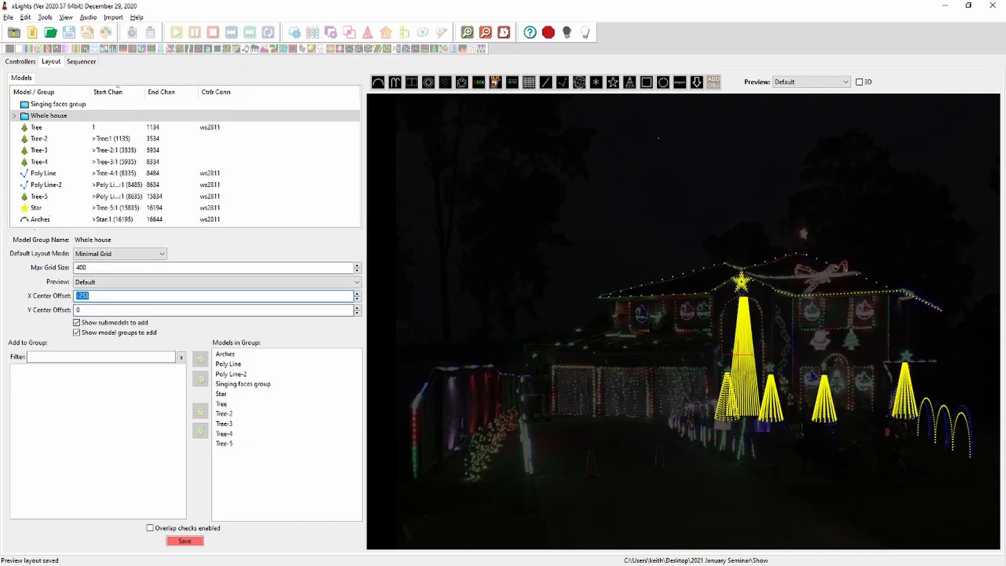
click(356, 293)
click(356, 294)
click(90, 296)
key(shift+Left)
text(3)
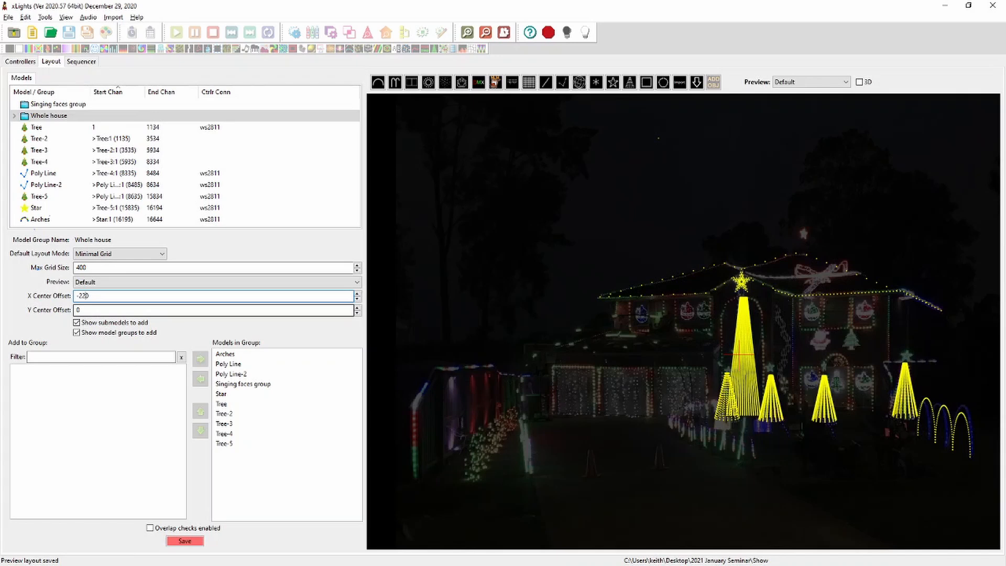
click(78, 309)
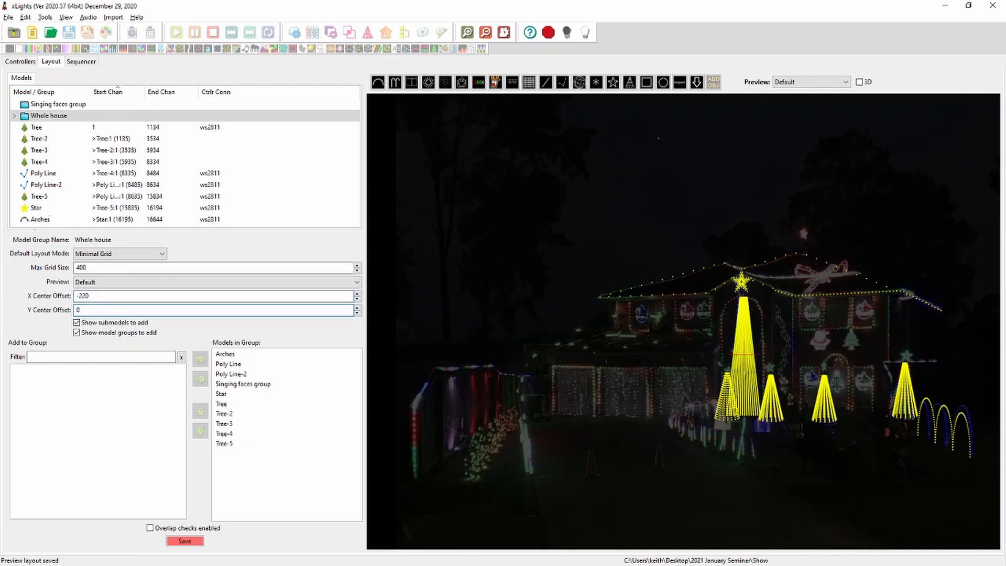
click(89, 296)
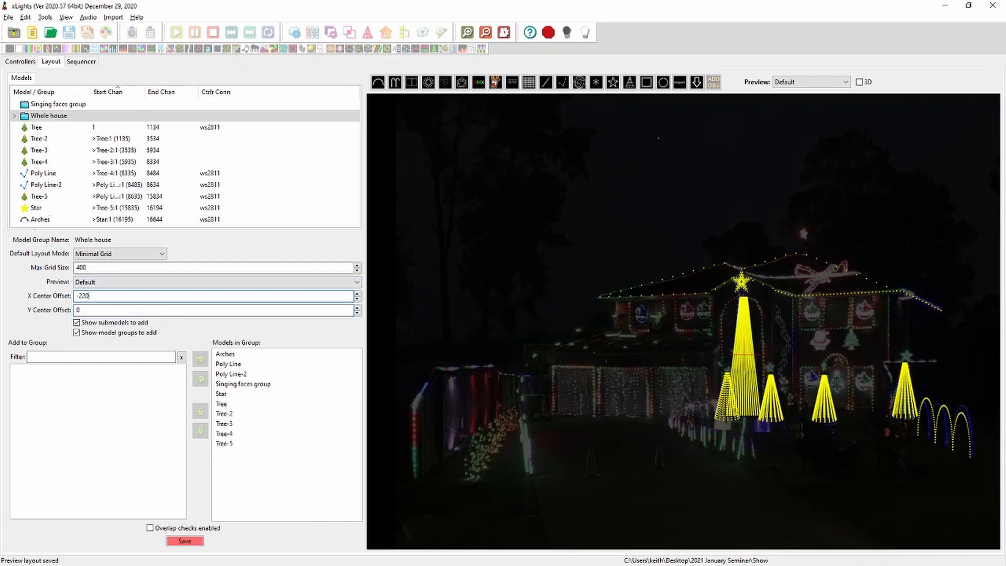
text(5)
key(Tab)
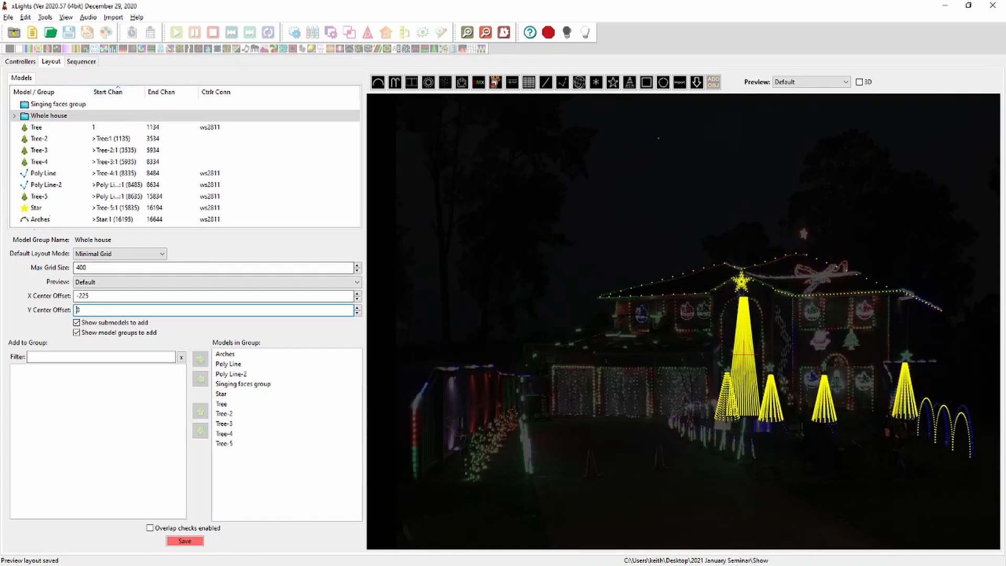
click(185, 540)
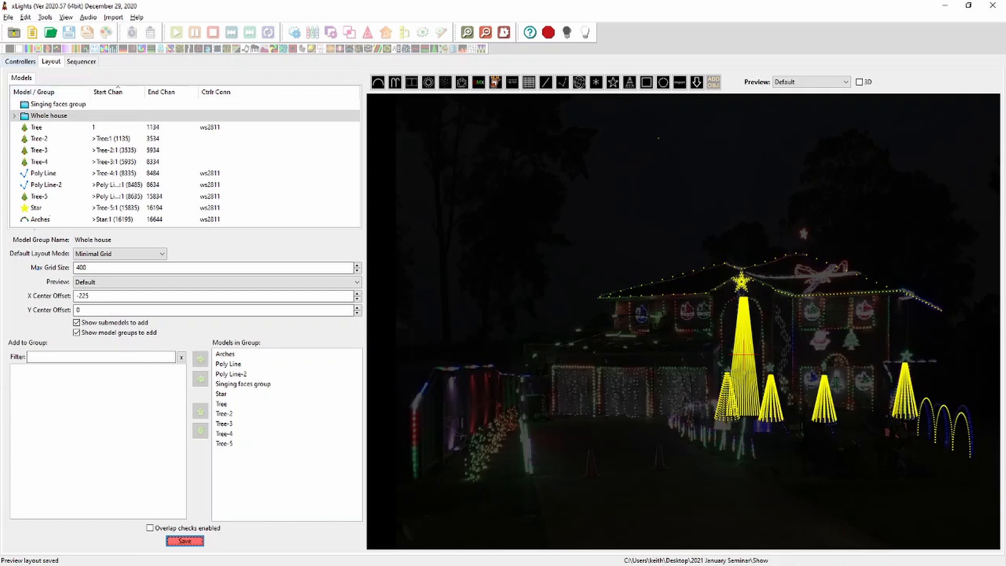
Add a new Ethernet controller and name it Garage
click(20, 61)
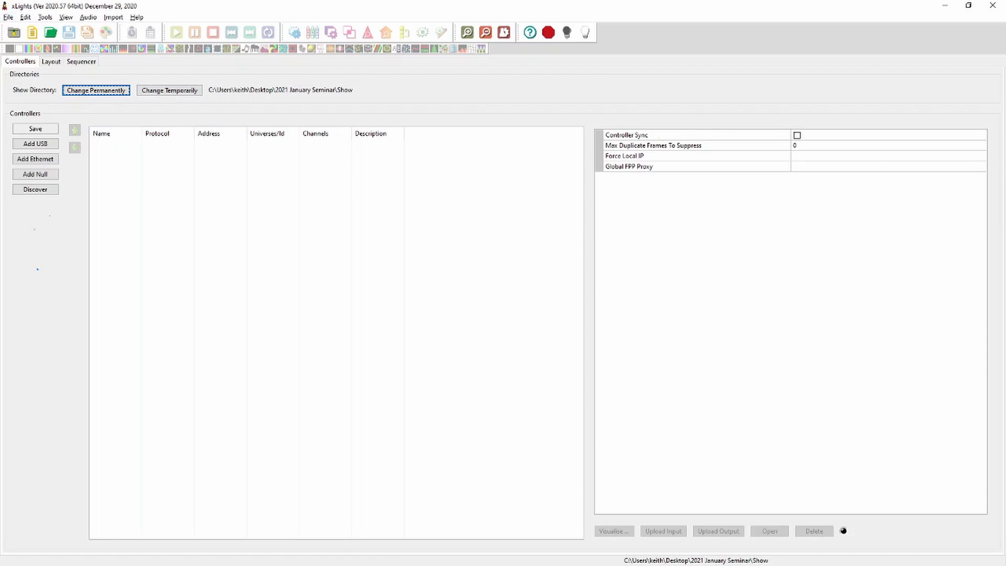
click(51, 61)
click(35, 159)
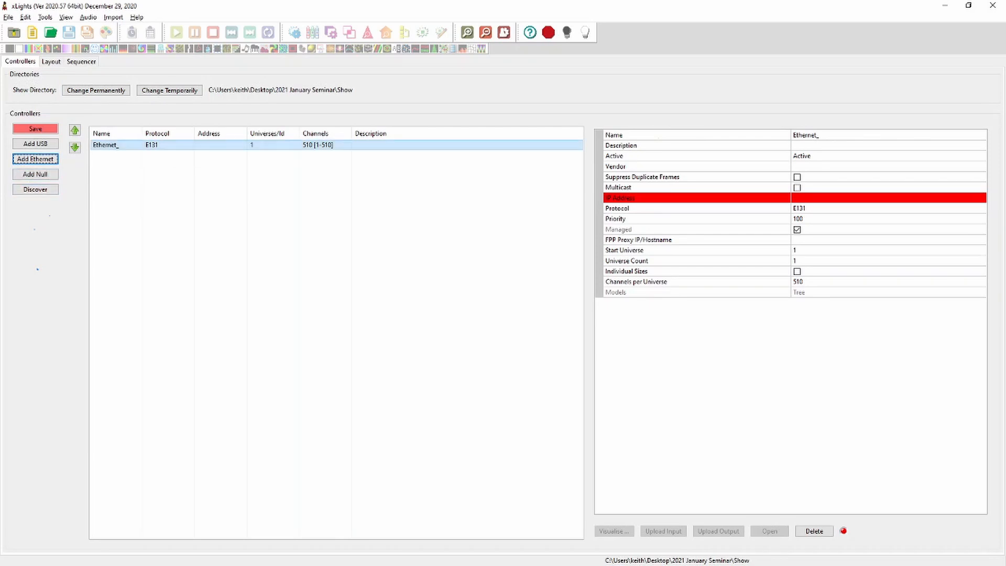
click(846, 134)
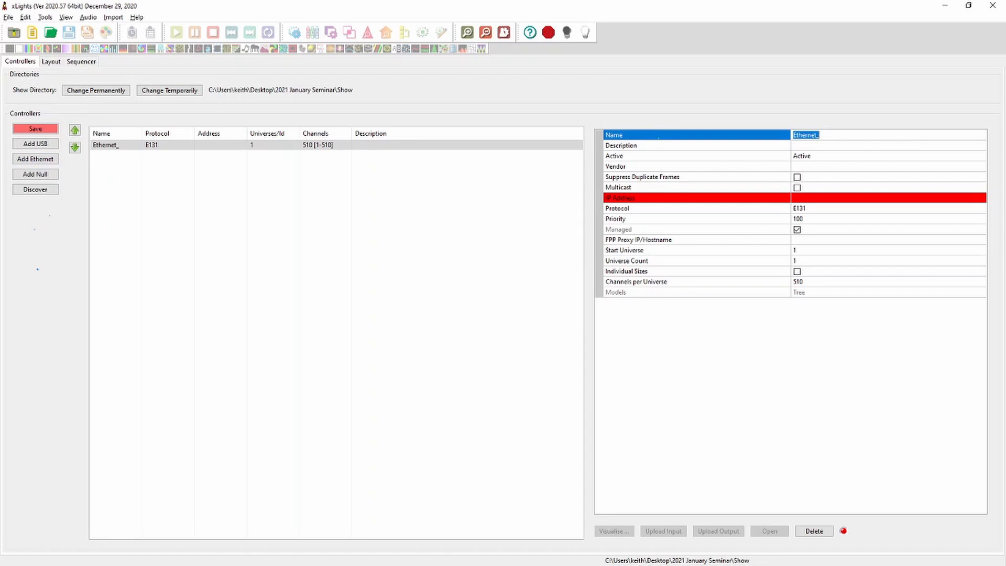
text(Garage)
key(Return)
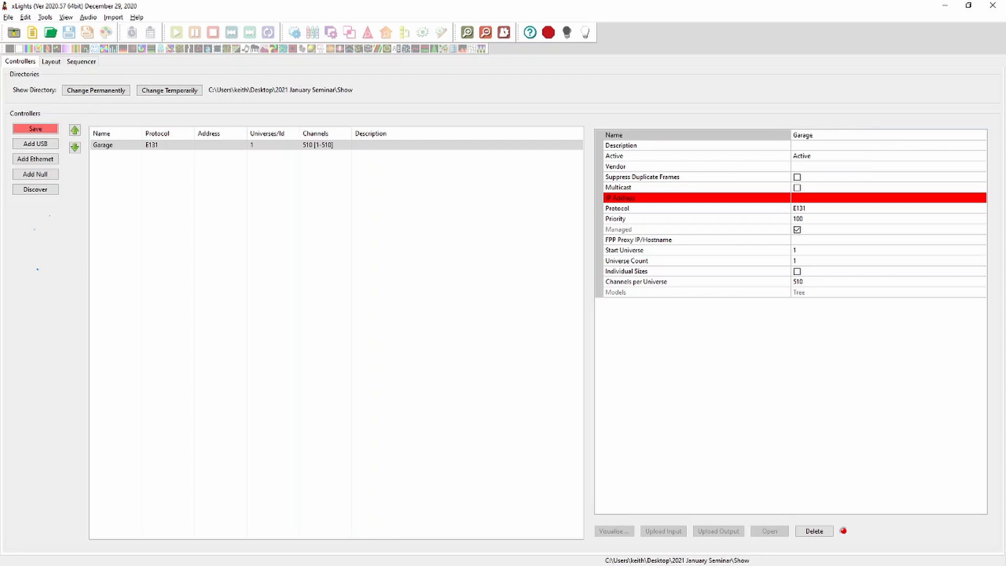
Examine the options for the controller's Active setting, leaving it Active
click(817, 156)
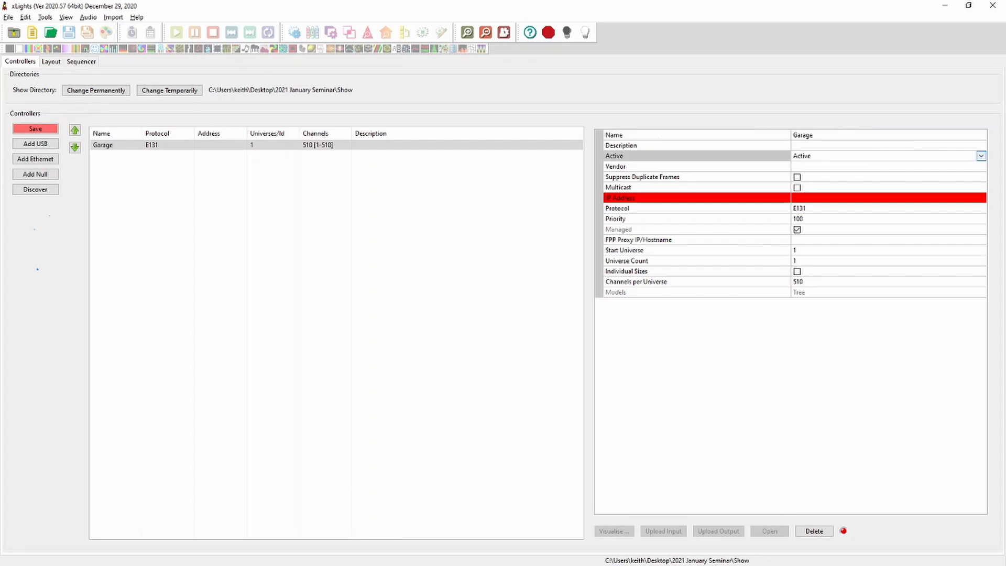
click(980, 156)
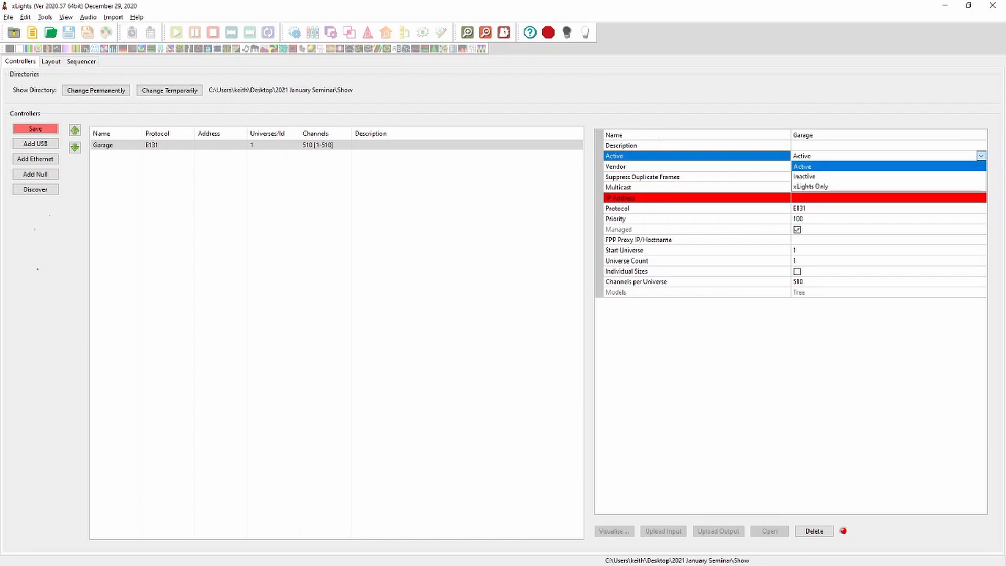
click(981, 155)
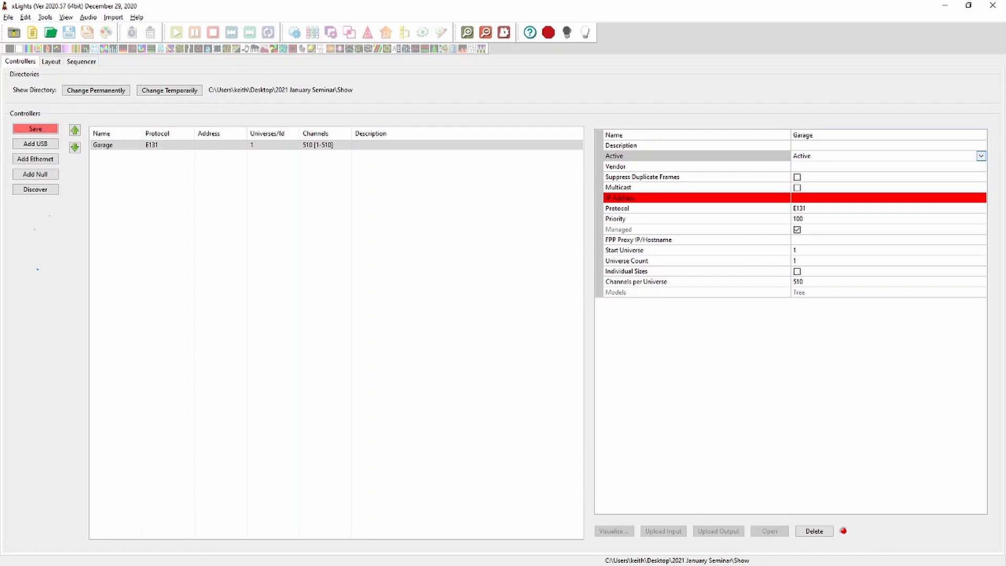
click(980, 156)
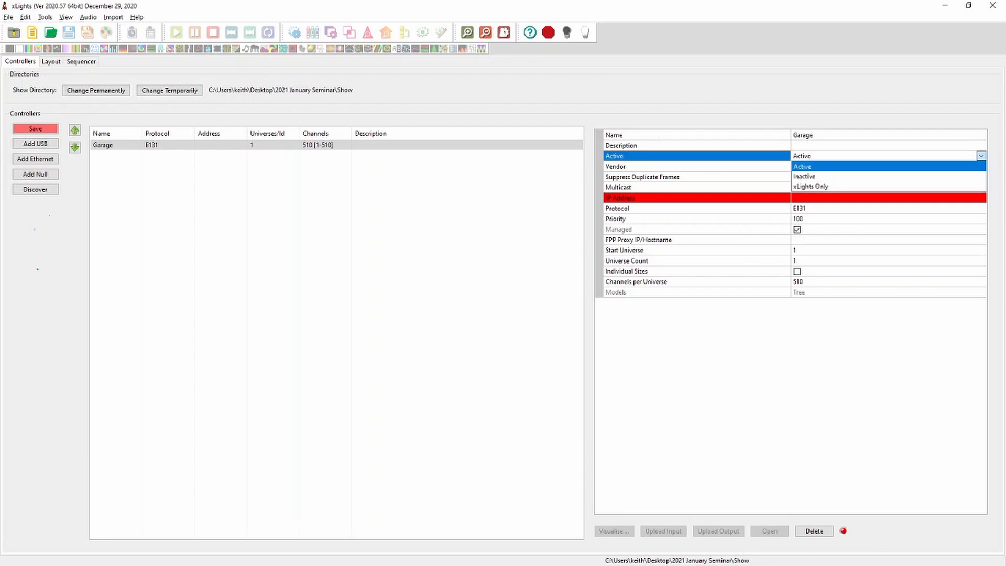
click(980, 156)
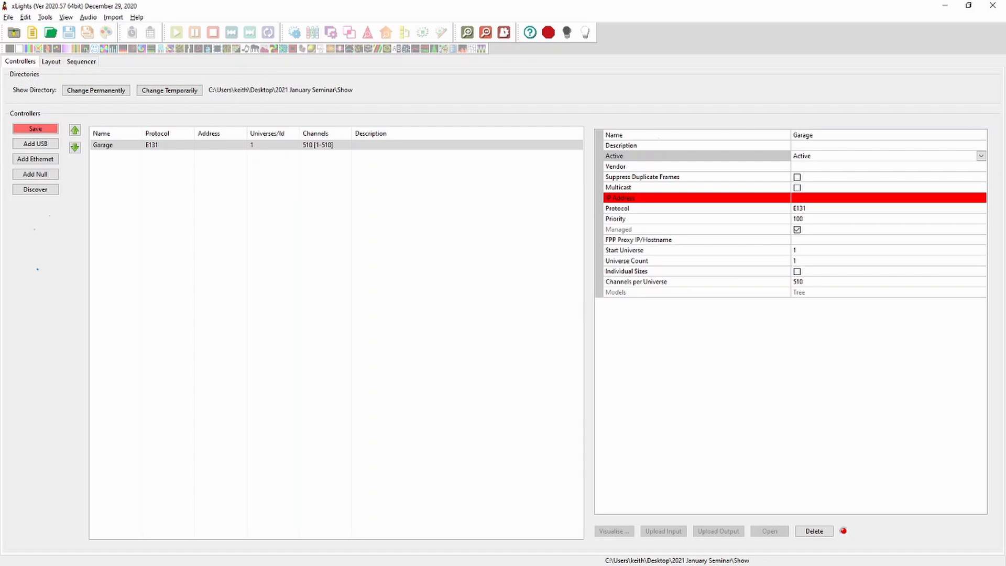
click(981, 156)
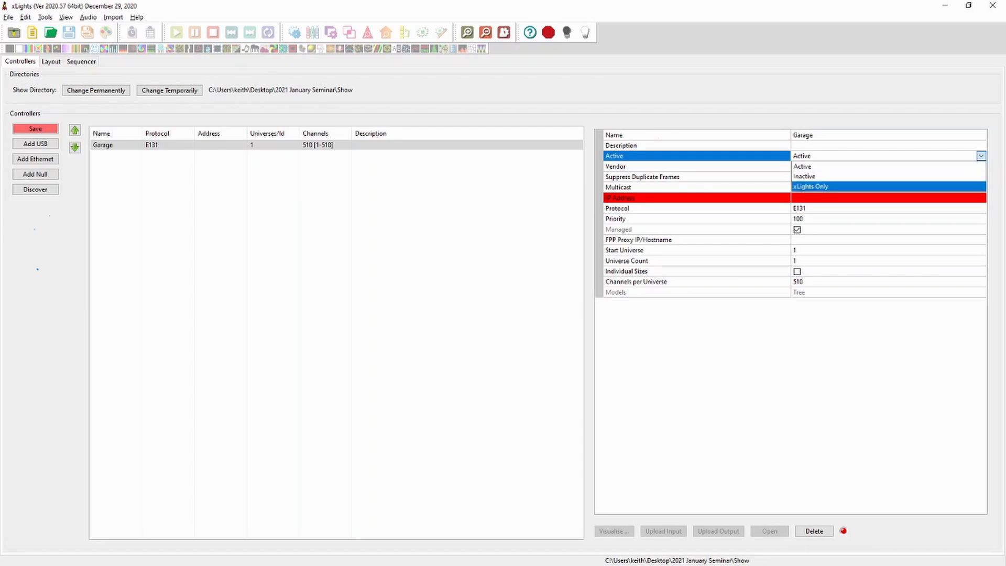
key(Up)
key(Up)
key(Return)
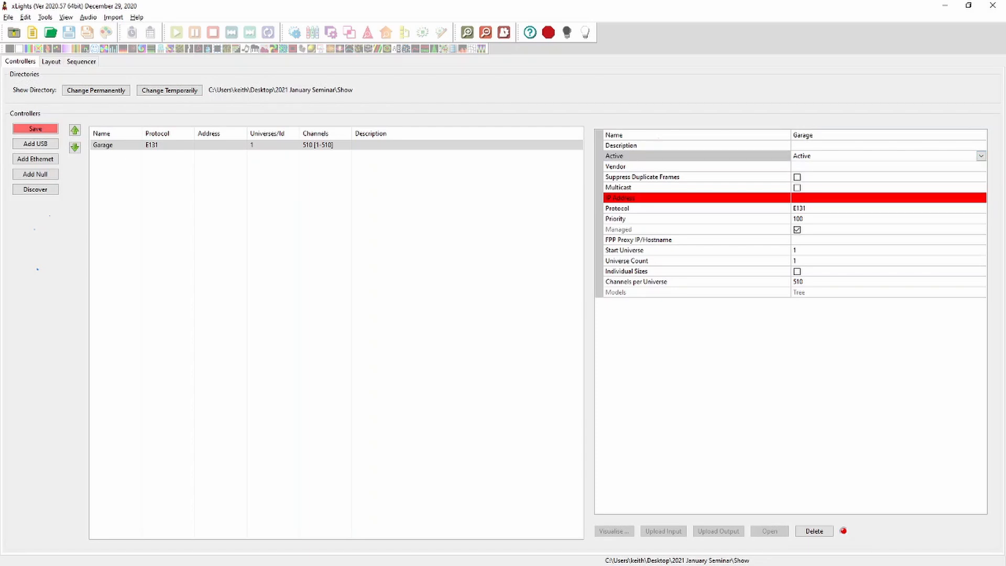
Set the Garage controller's vendor to Falcon
click(837, 146)
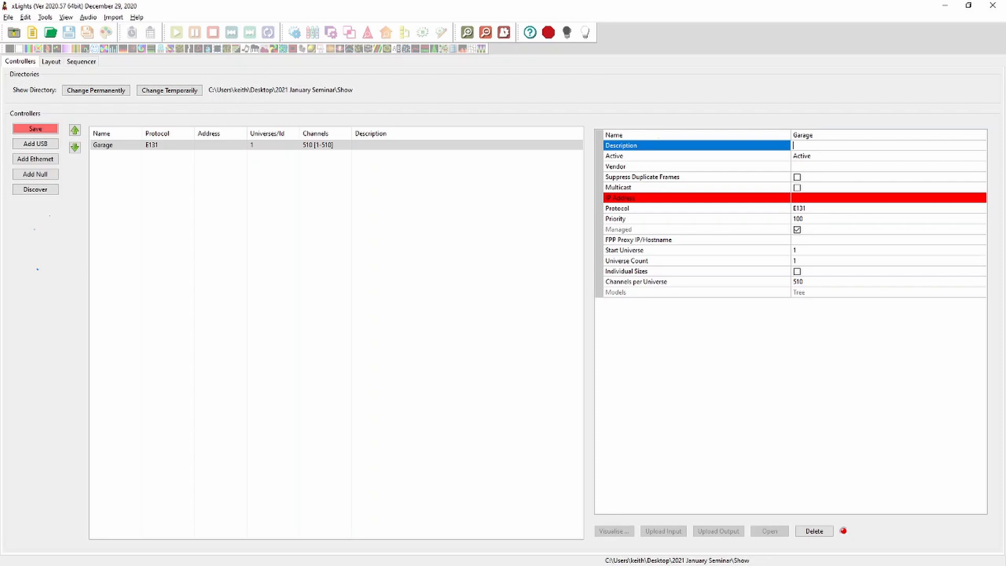
click(838, 167)
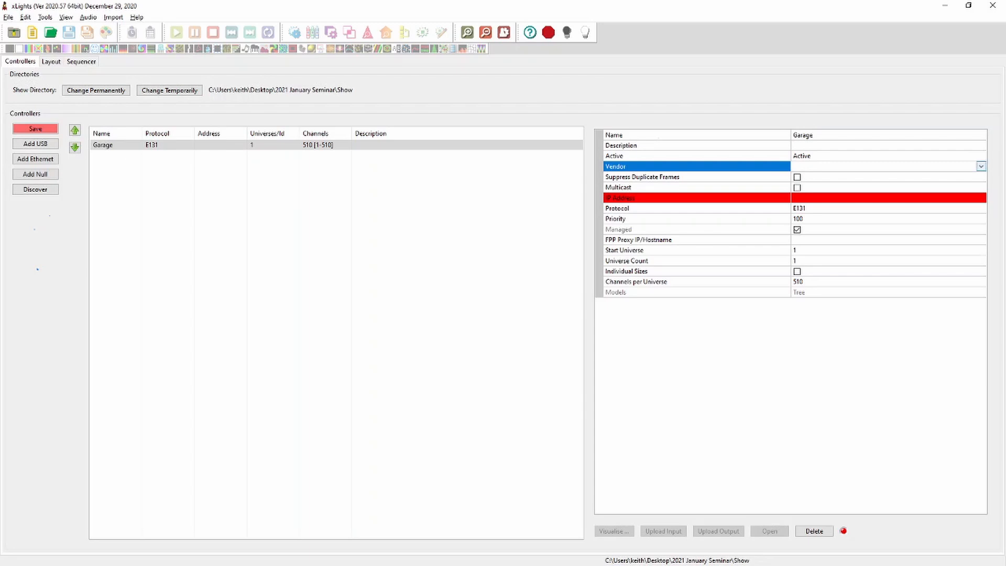
click(980, 166)
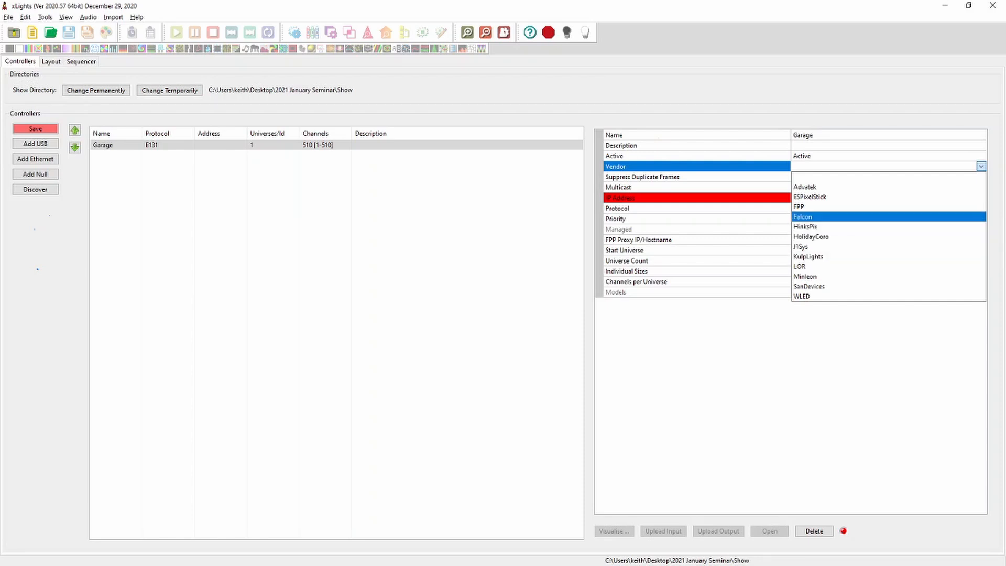
click(803, 217)
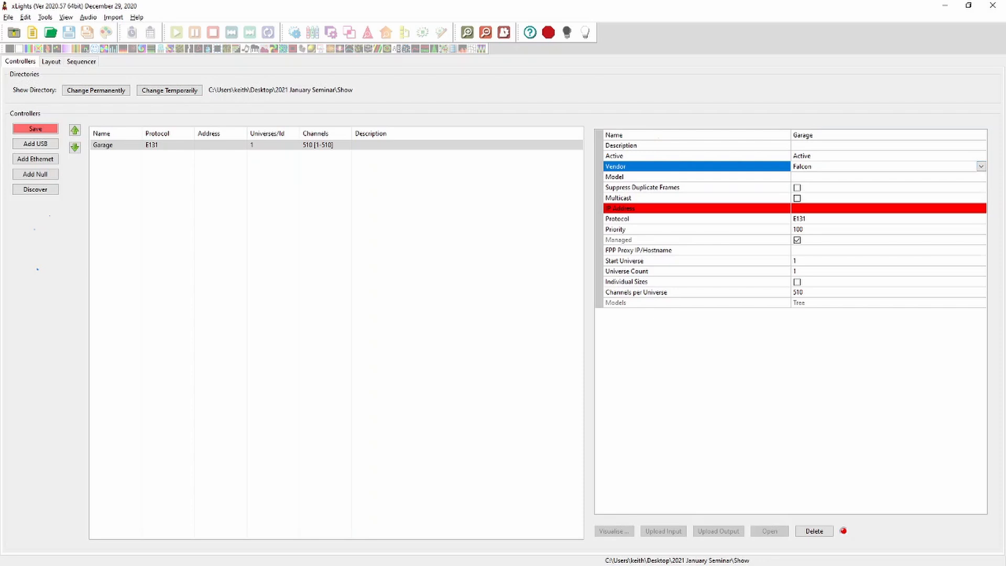
Set the controller model to F16V3, keeping the No Expansion Boards variant
click(888, 177)
click(980, 177)
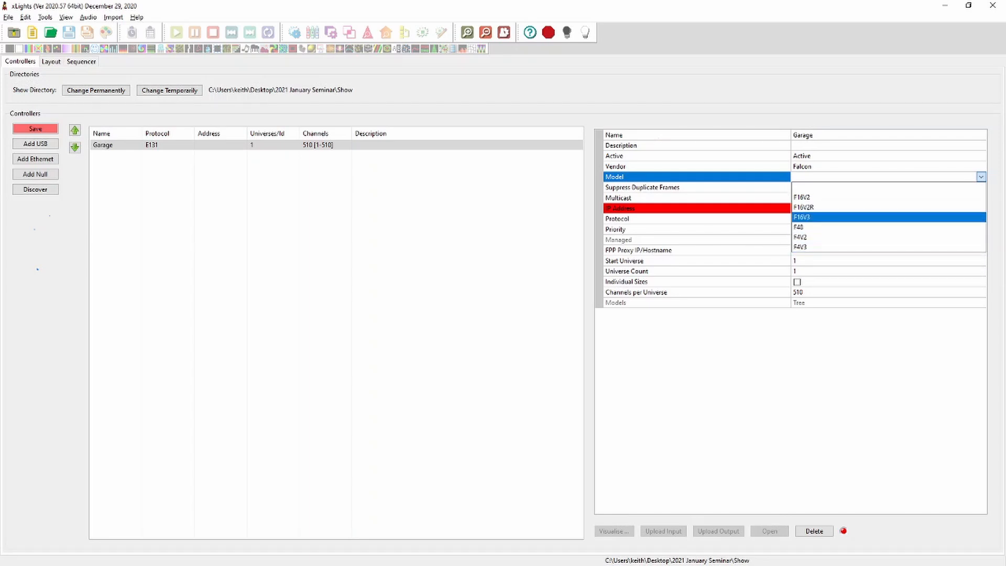
click(887, 217)
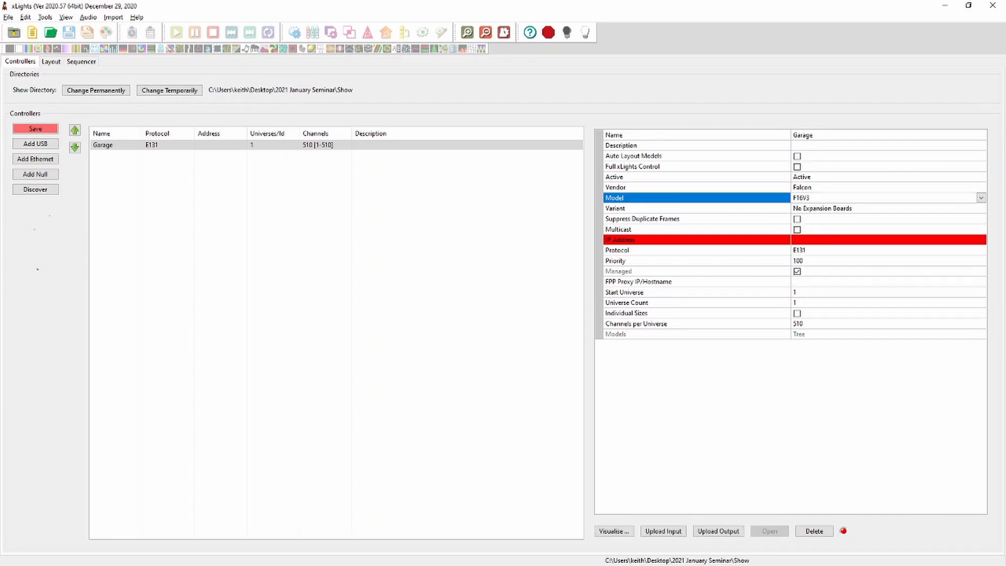
click(887, 209)
click(980, 208)
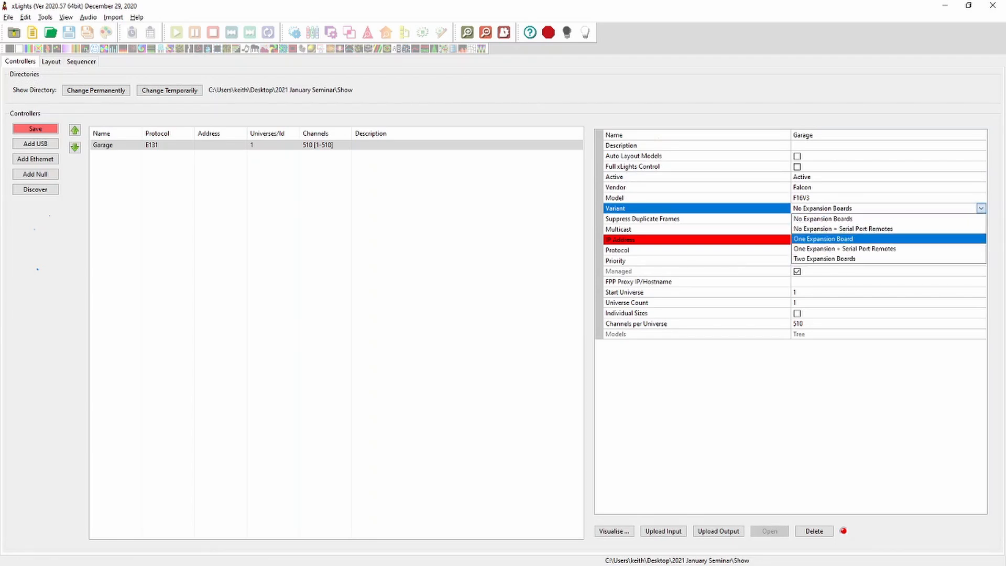
click(980, 208)
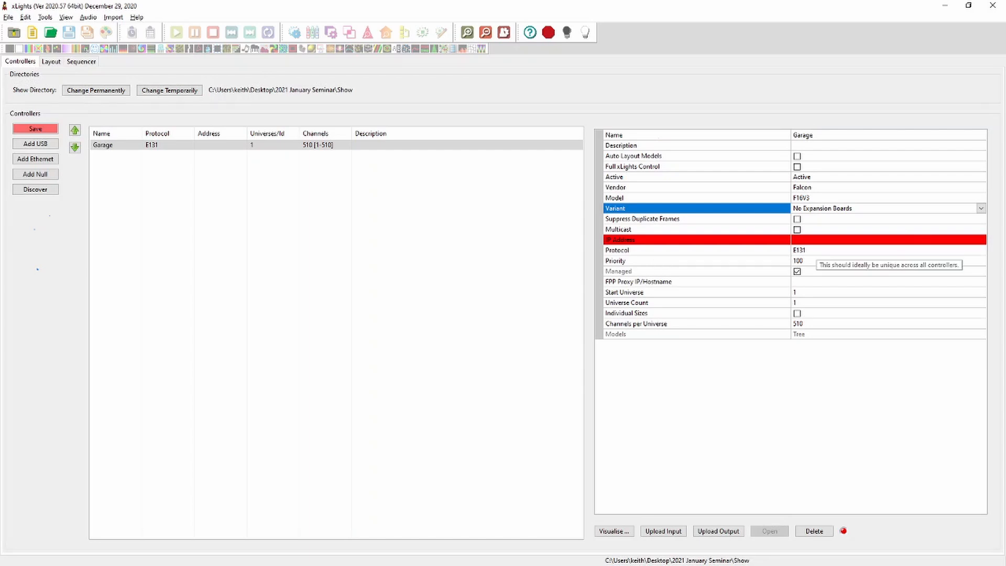
Set the Garage controller's IP address to 192.168.1.50
click(816, 240)
text(192.1)
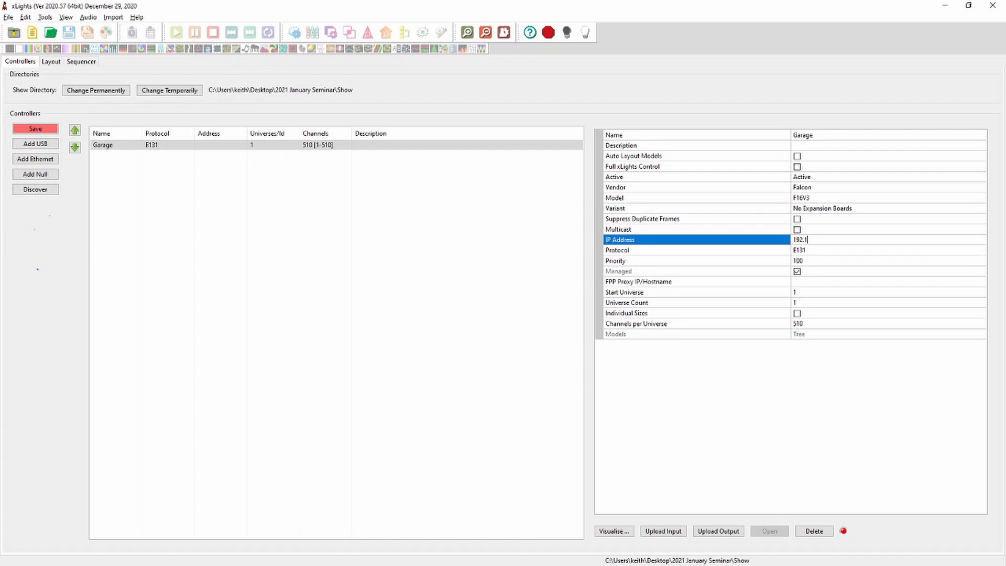
text(68.1.50)
key(Return)
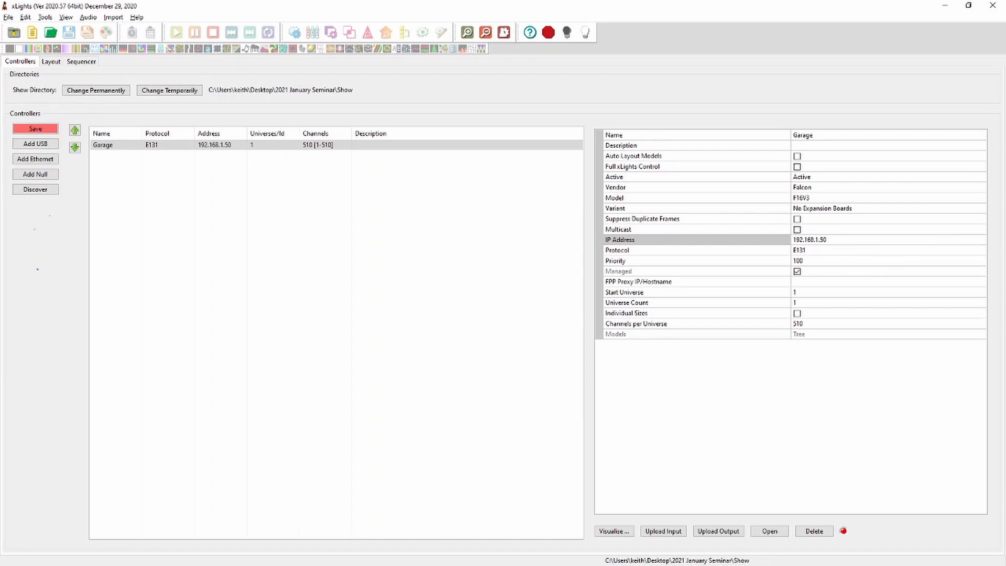
Select E131 as the Garage controller's protocol
click(837, 251)
click(981, 251)
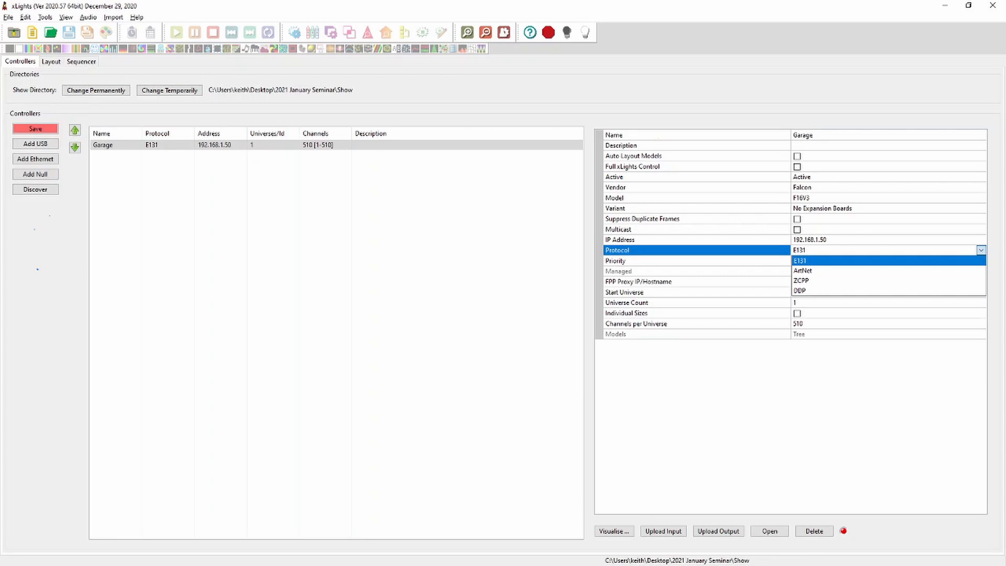
click(817, 260)
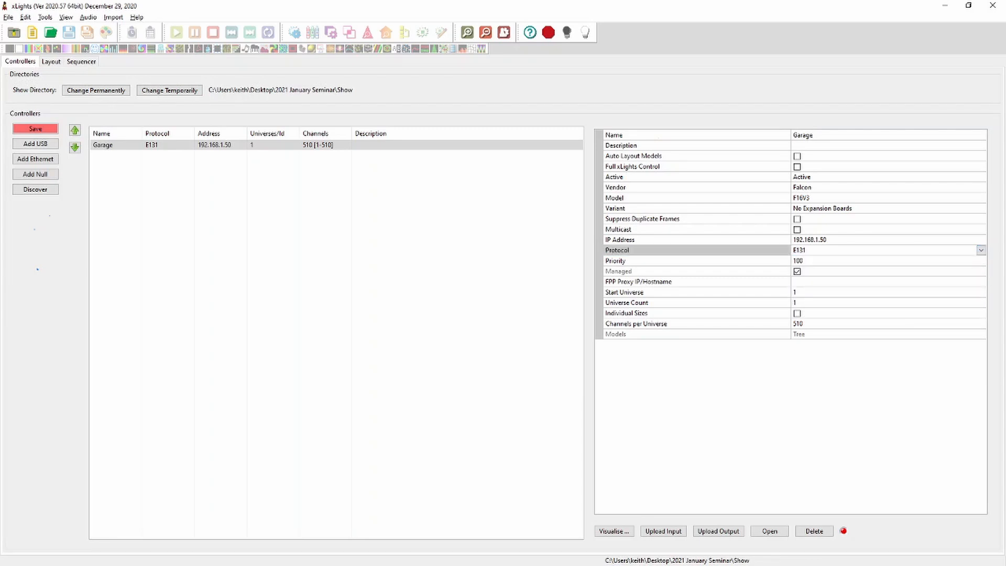
Set the Garage controller's start universe to 100
click(980, 250)
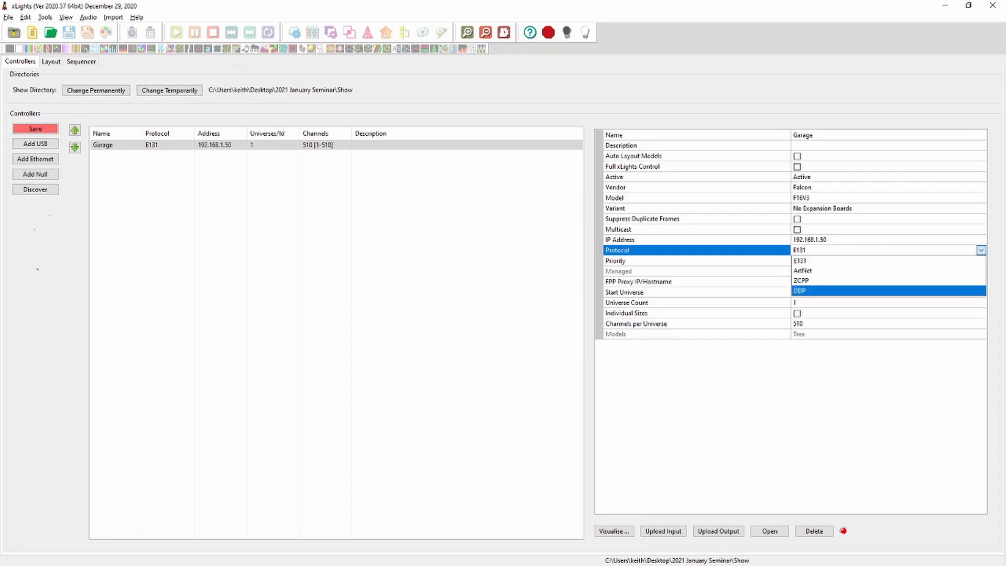
click(981, 251)
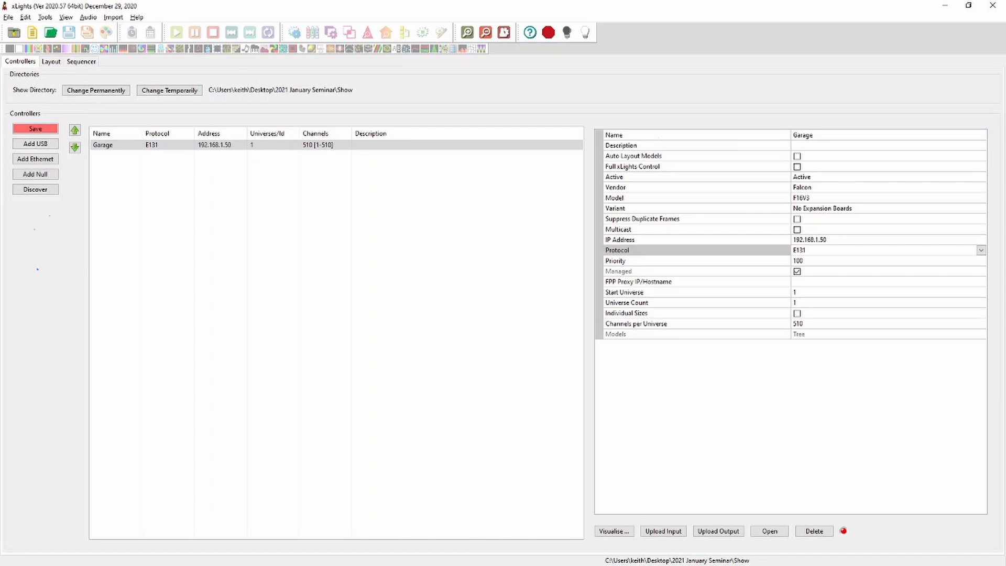
click(806, 292)
text(100)
key(Return)
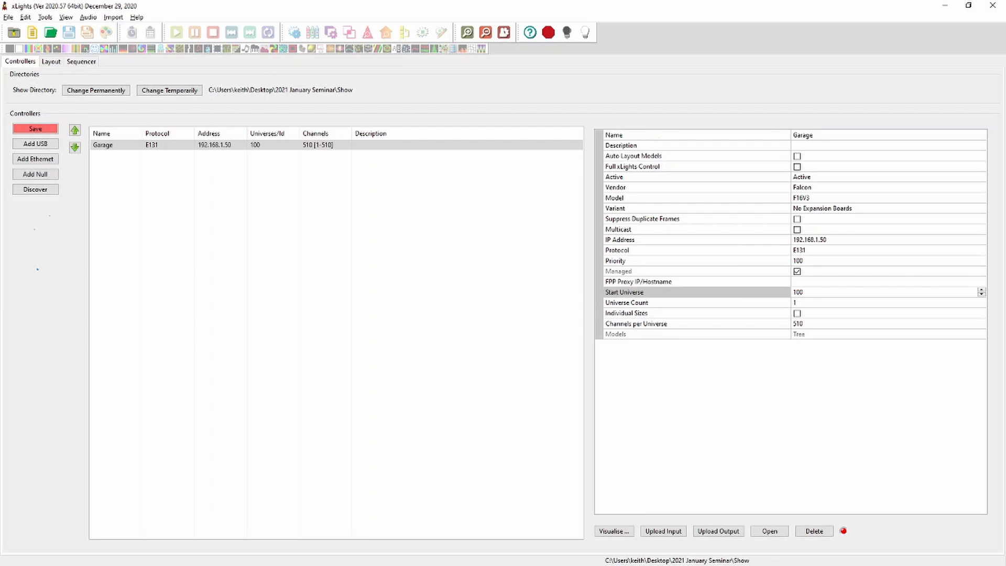
Enable Auto Layout Models, Auto Size and Full xLights Control for the Garage controller
click(796, 156)
click(797, 167)
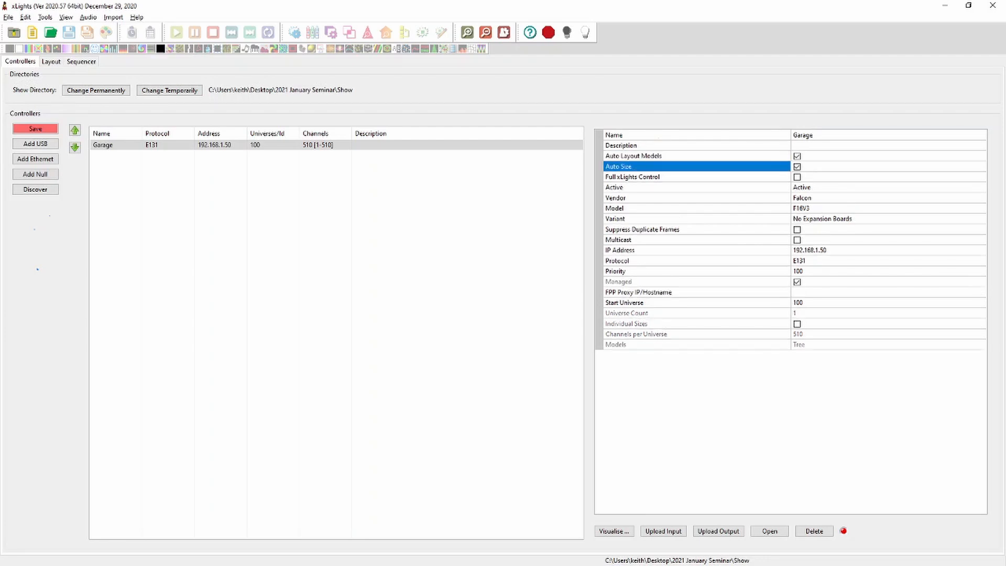
click(797, 177)
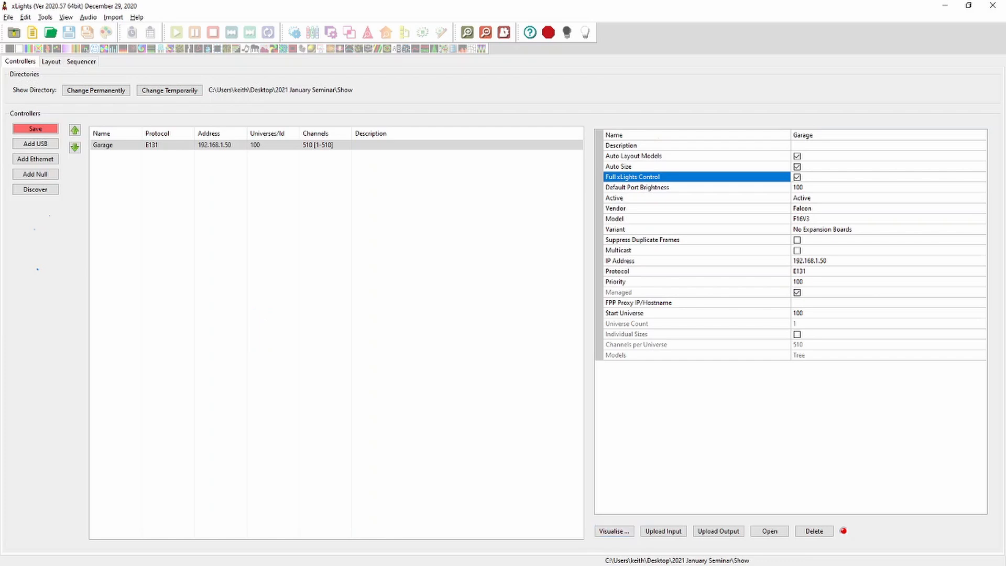
Open the controller's visualiser and assign the Tree model to Pixel Port 1
click(614, 531)
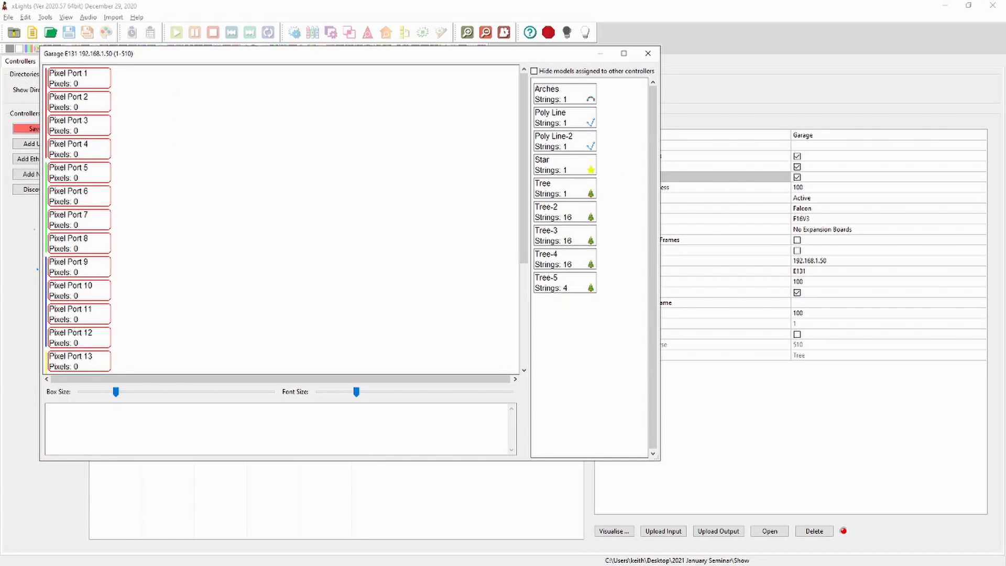
drag(659, 459, 837, 505)
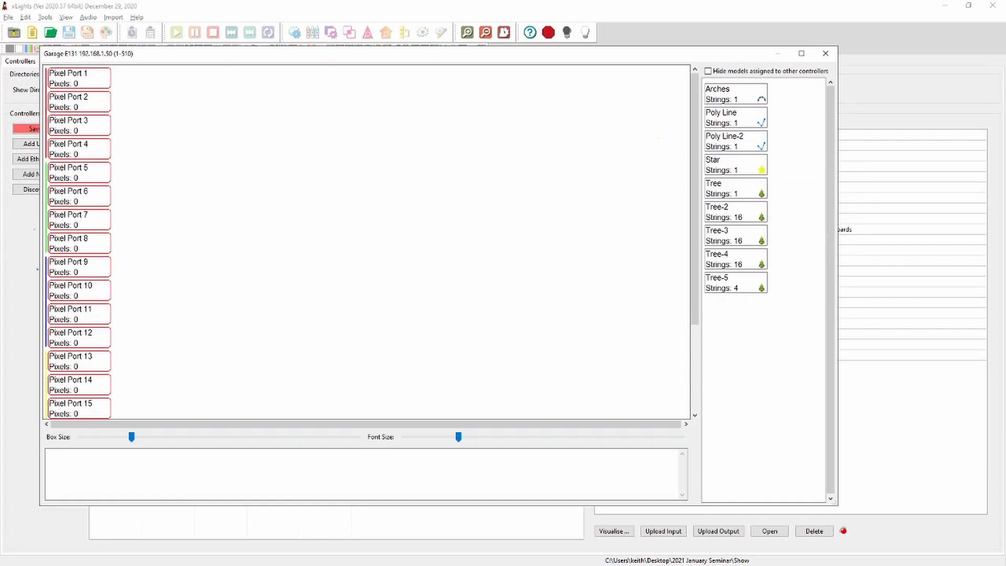
scroll(84, 123, down, 3)
scroll(84, 123, up, 3)
scroll(93, 361, down, 3)
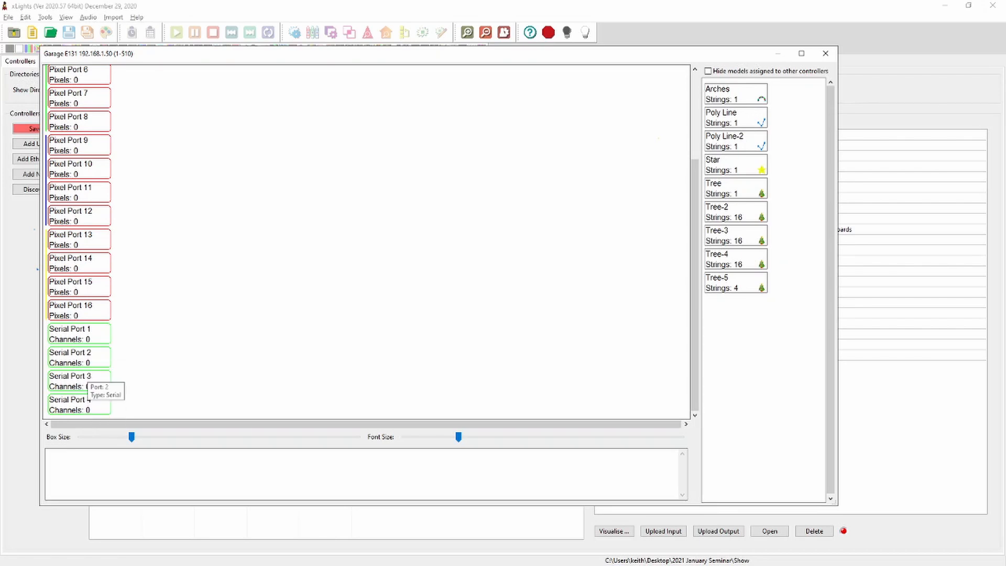
scroll(105, 296, up, 3)
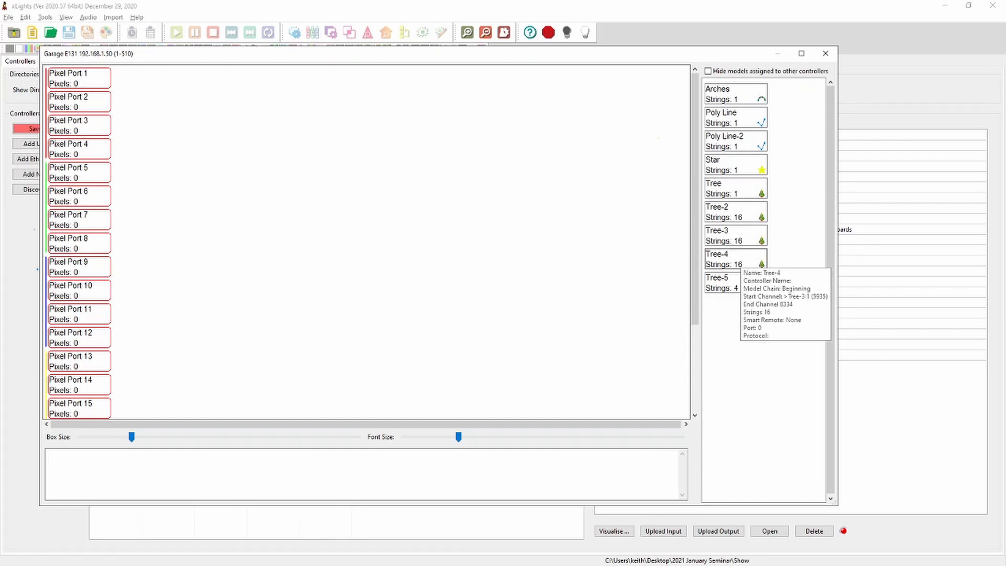
drag(743, 192, 80, 79)
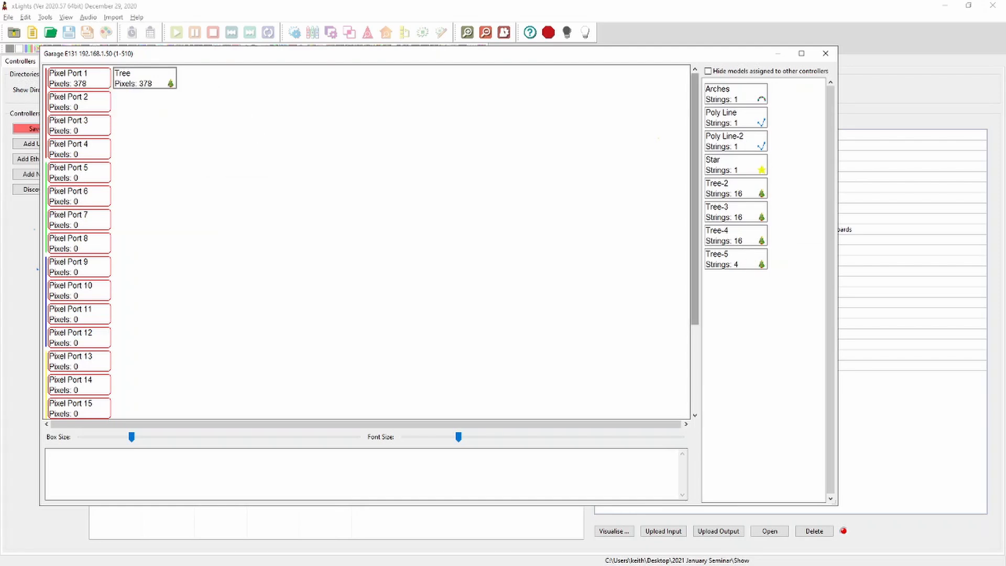
drag(734, 189, 78, 101)
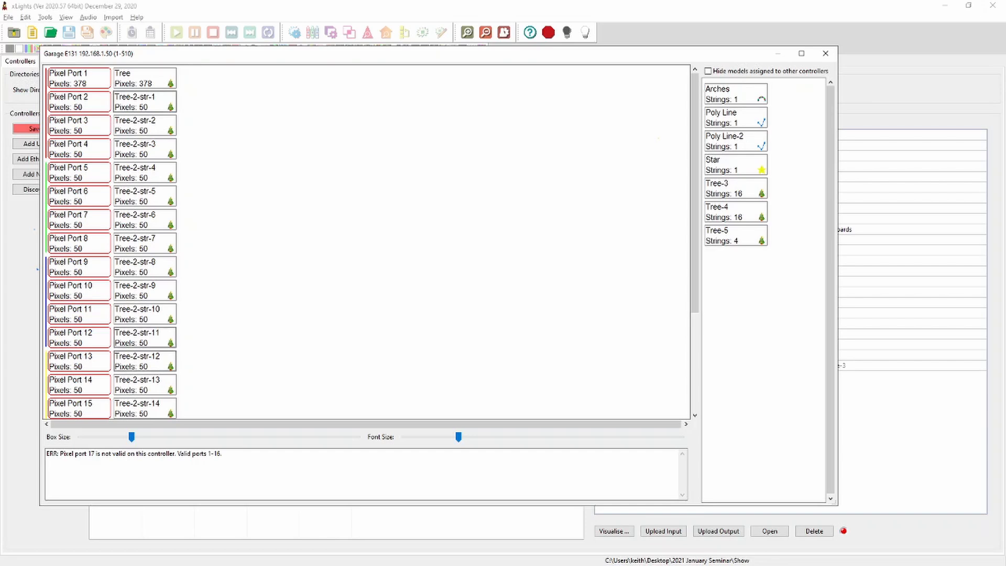
scroll(366, 241, down, 5)
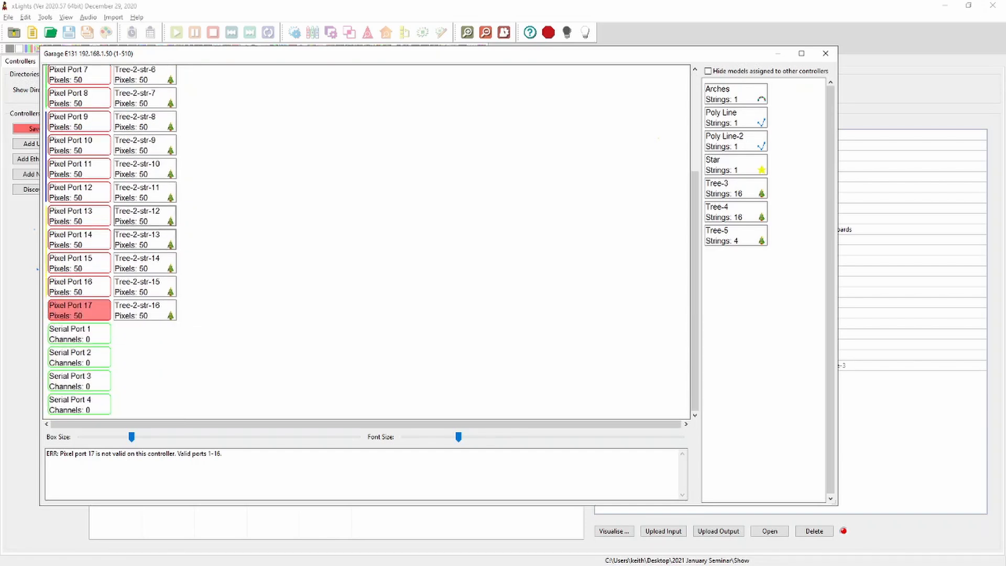
scroll(145, 239, up, 5)
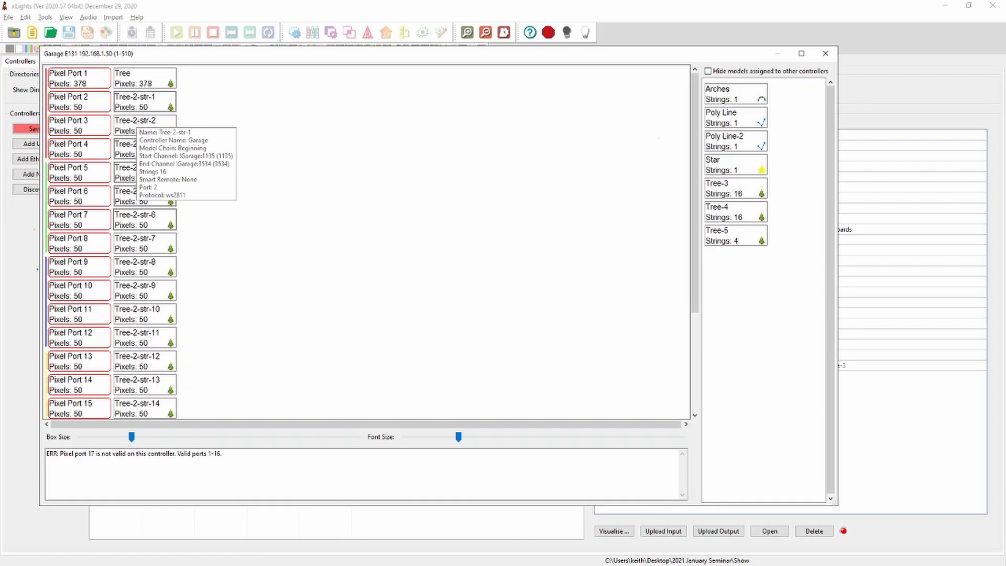
drag(137, 108, 749, 275)
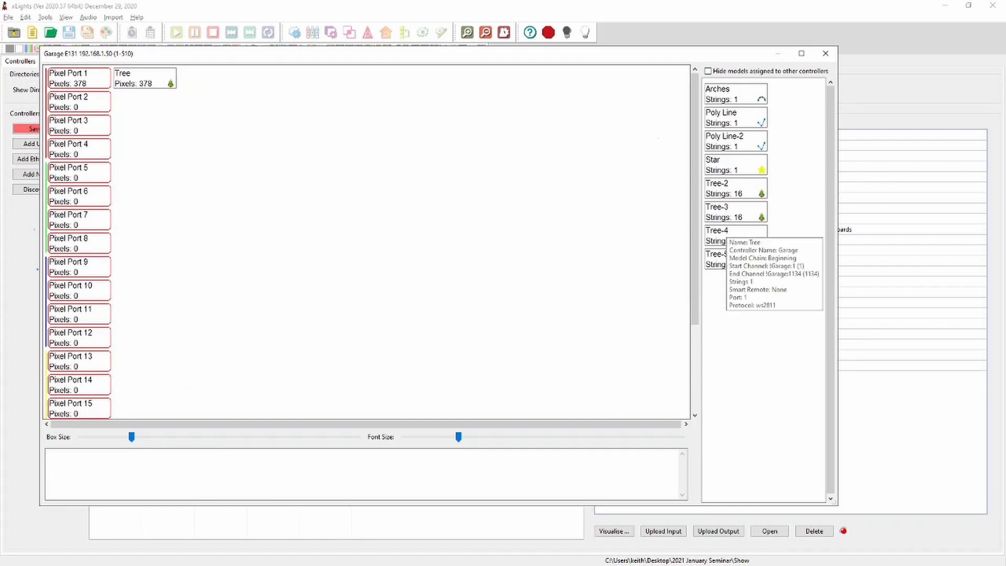
Assign Tree-5 to Pixel Ports 2 to 5 and chain the Star after it on Port 5, then close the visualiser
drag(742, 256, 82, 103)
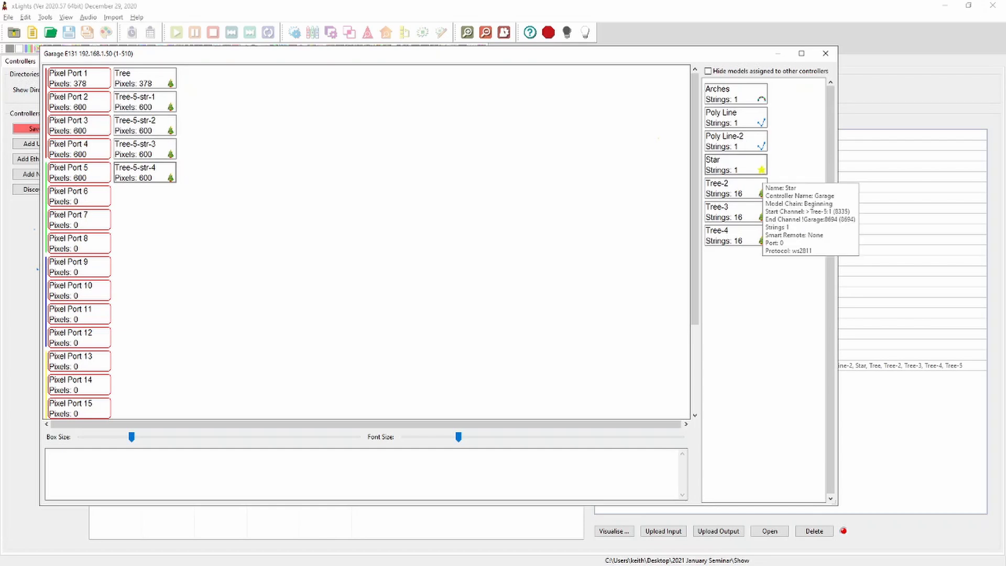
drag(758, 169, 173, 173)
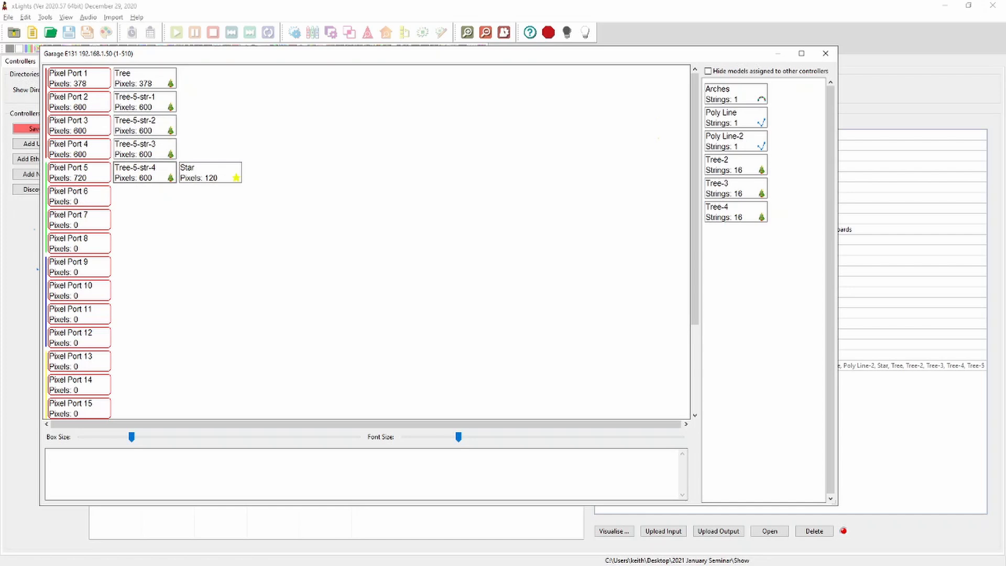
click(825, 53)
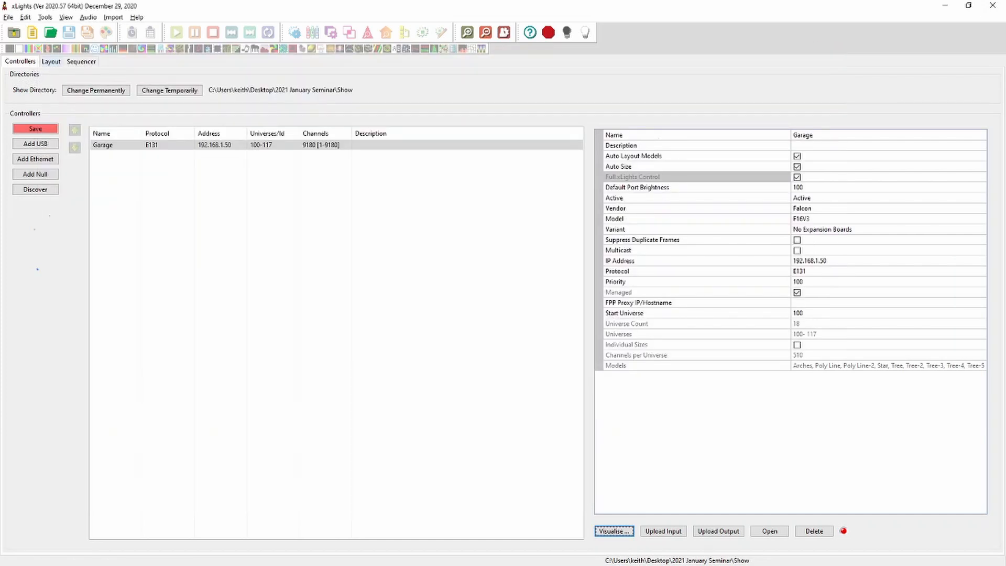
In the layout, set Tree-2 to 1 string of 378 nodes with 18 strands per string
click(50, 62)
click(720, 401)
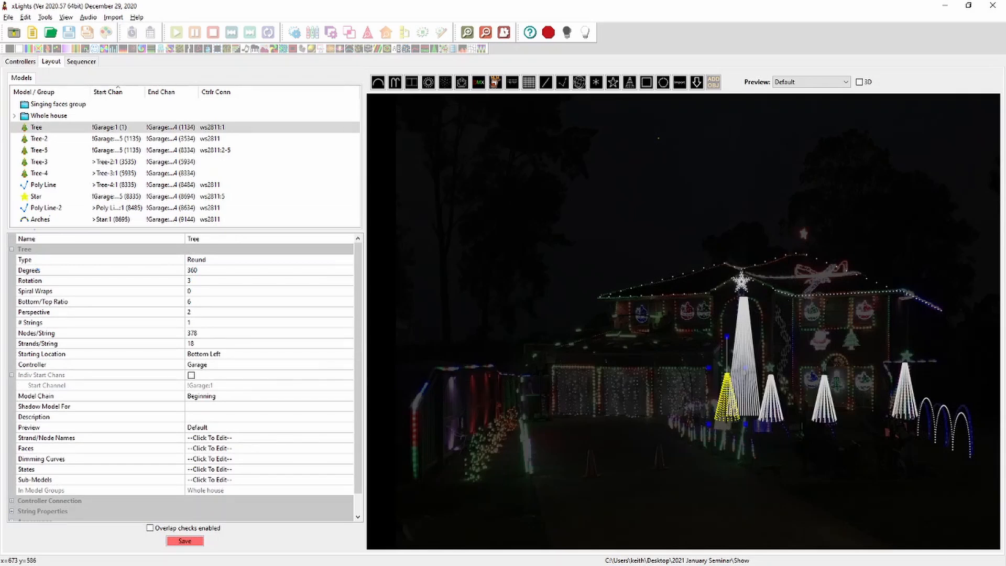
click(770, 411)
click(202, 322)
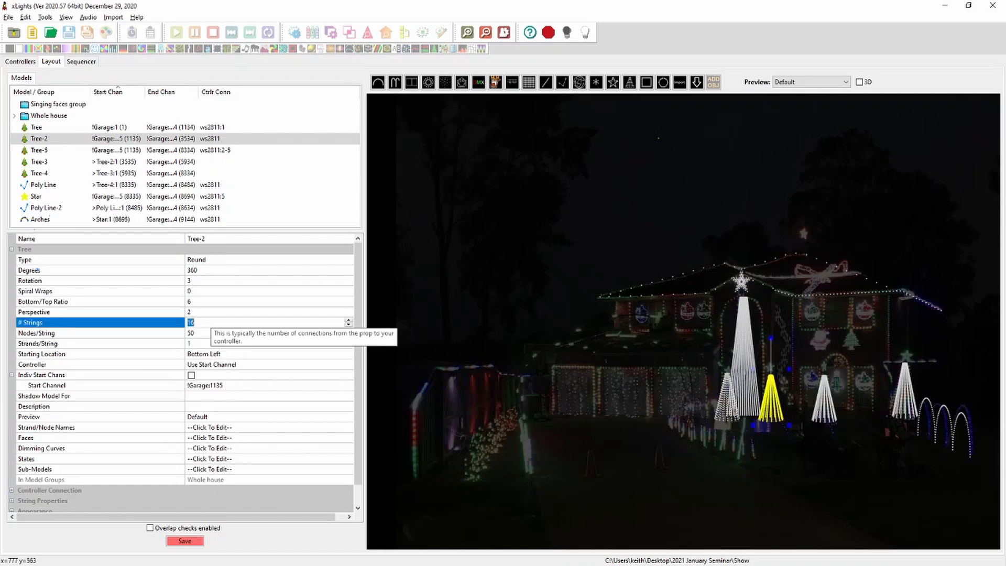
text(1)
key(Return)
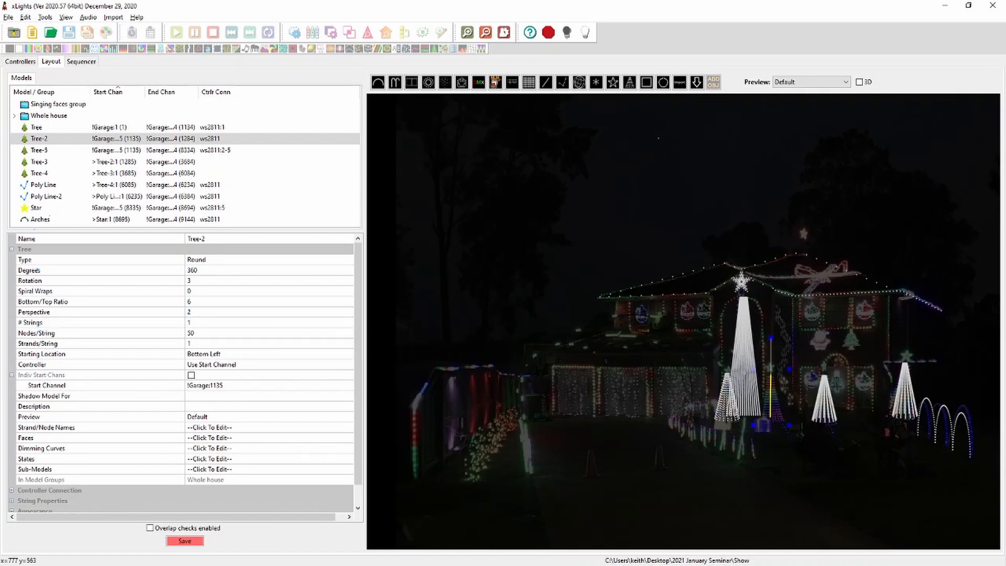
click(201, 332)
text(378)
key(Return)
click(201, 343)
text(1)
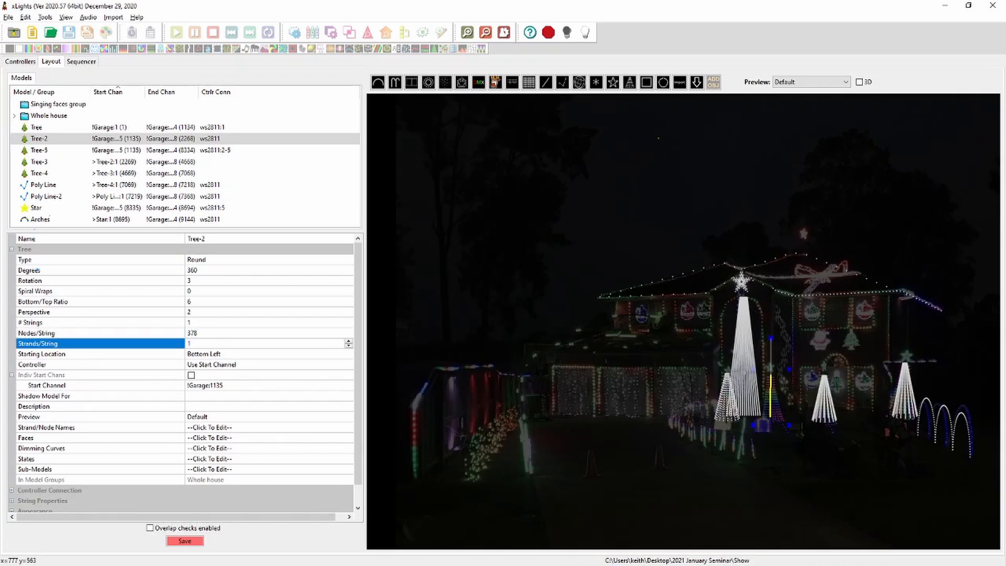
key(Return)
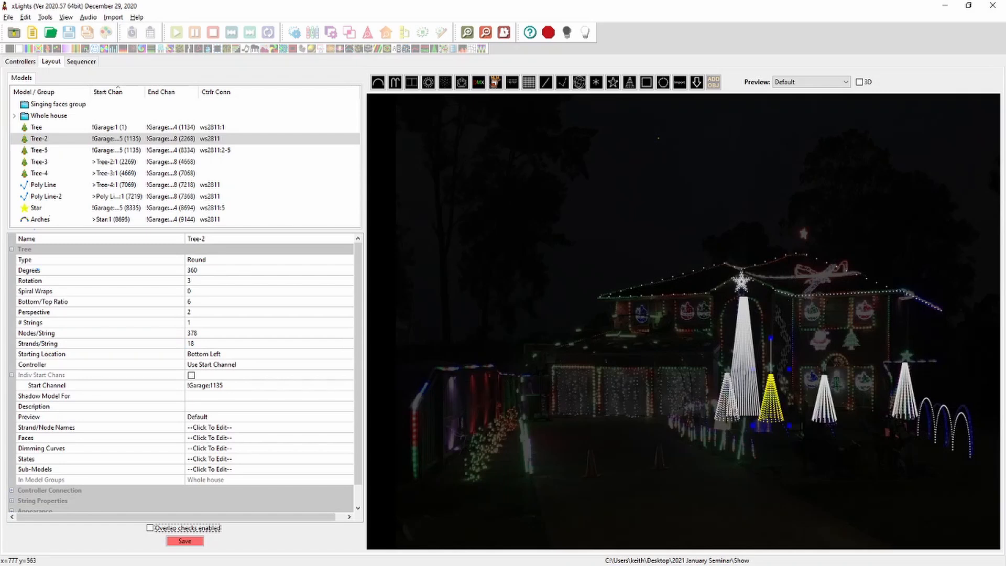
Set Tree-3 to 1 string of 378 nodes with 18 strands per string, and save the layout
click(819, 404)
click(202, 322)
text(1)
key(Return)
double_click(191, 334)
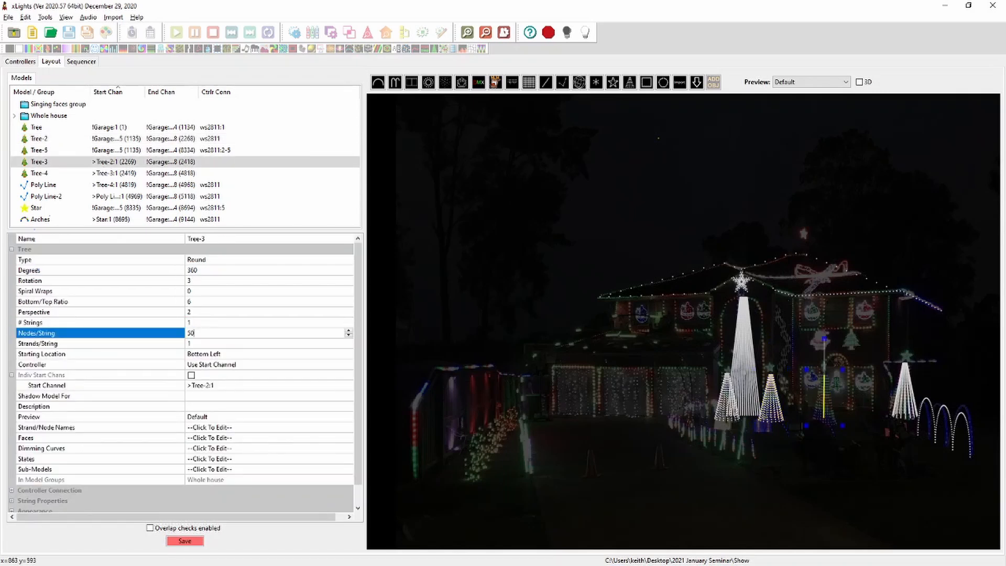
text(378)
key(Tab)
text(1)
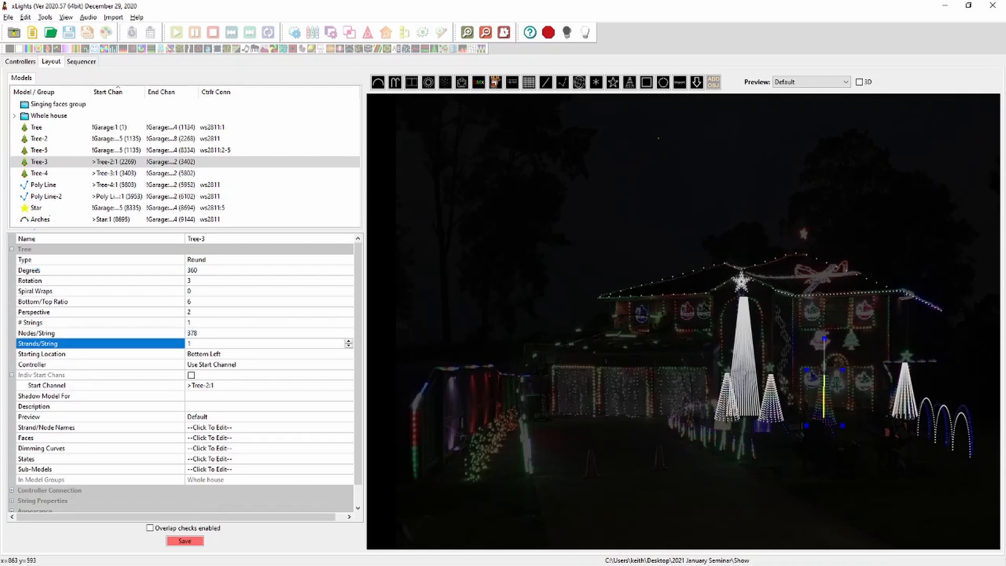
click(184, 541)
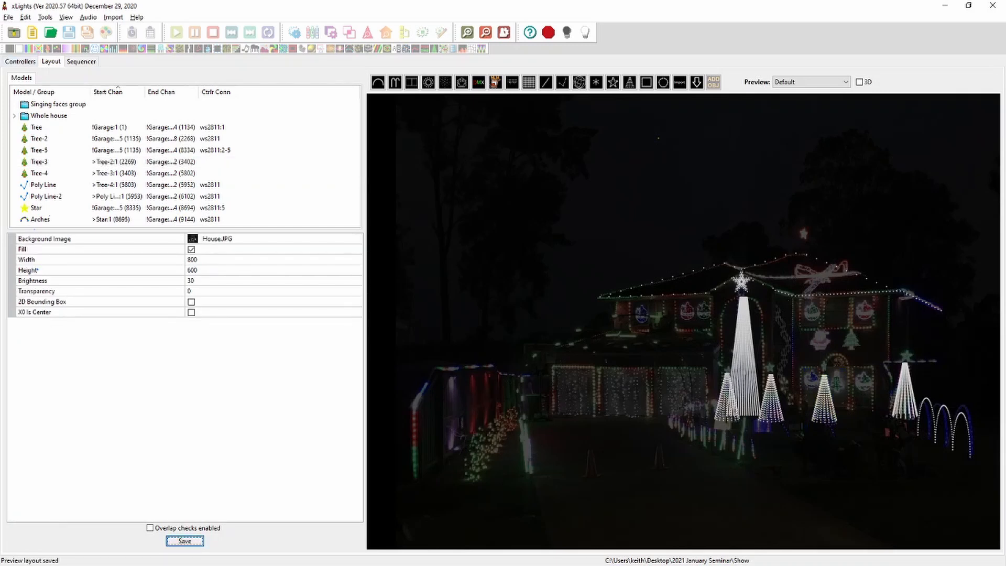
Chain Tree-2, Tree-3 and Tree-4 after the Tree on Pixel Port 1 in the controller visualiser, then close it
click(830, 411)
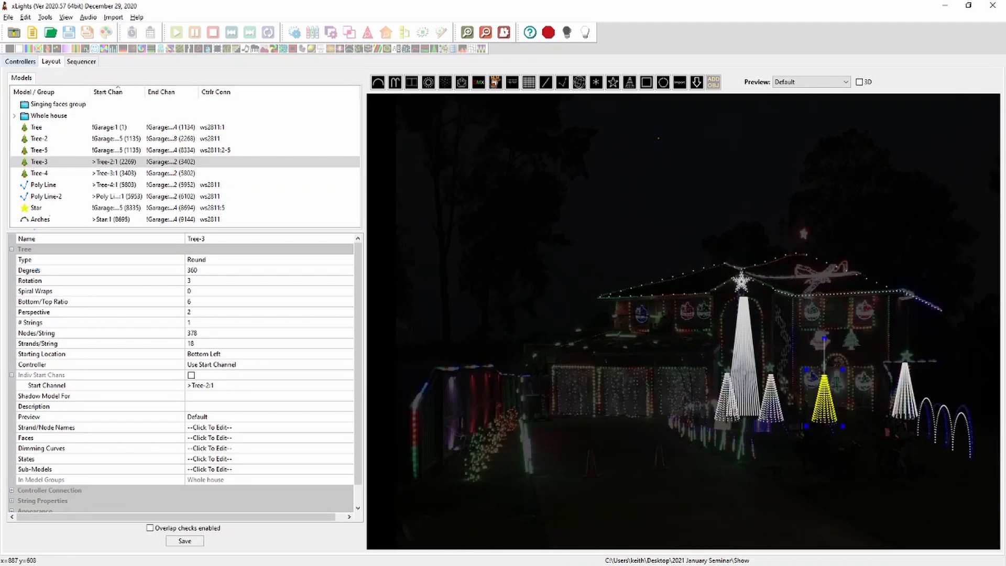
click(21, 61)
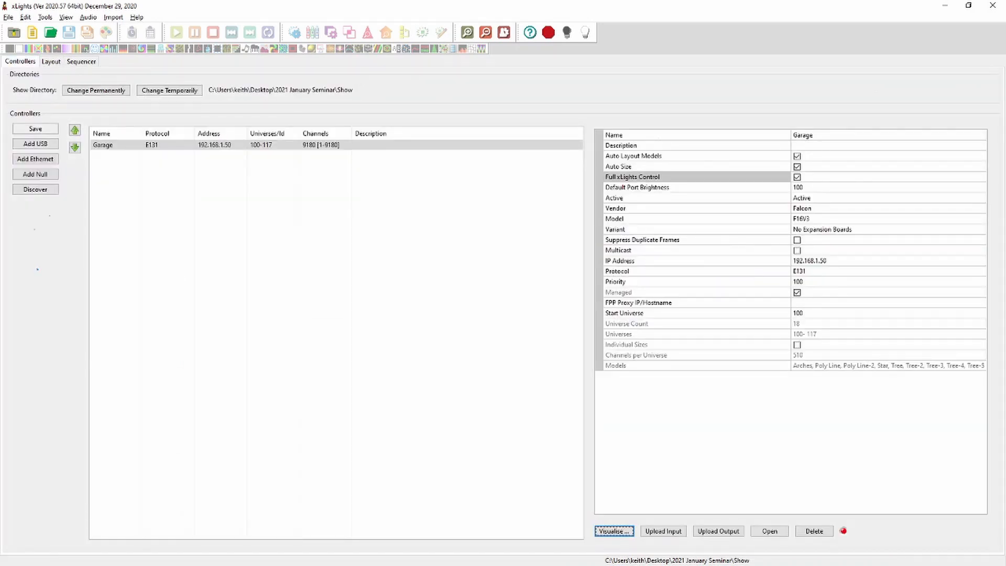
click(614, 530)
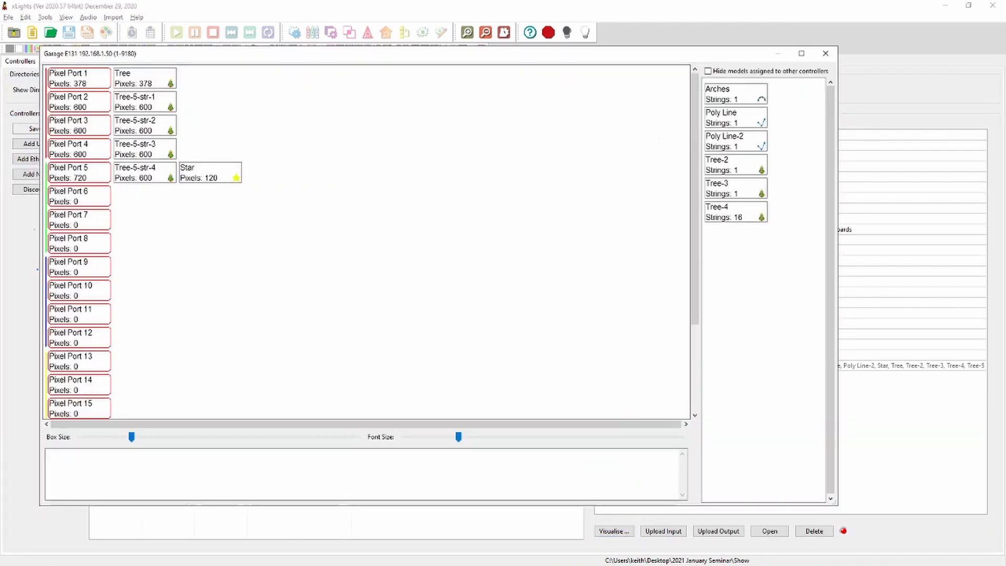
drag(732, 168, 159, 78)
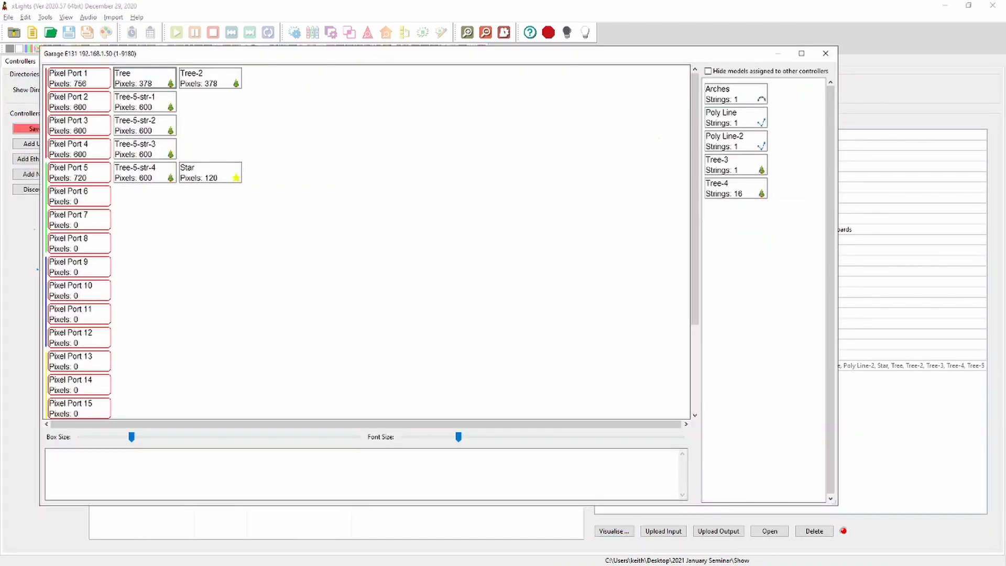
drag(734, 169, 225, 78)
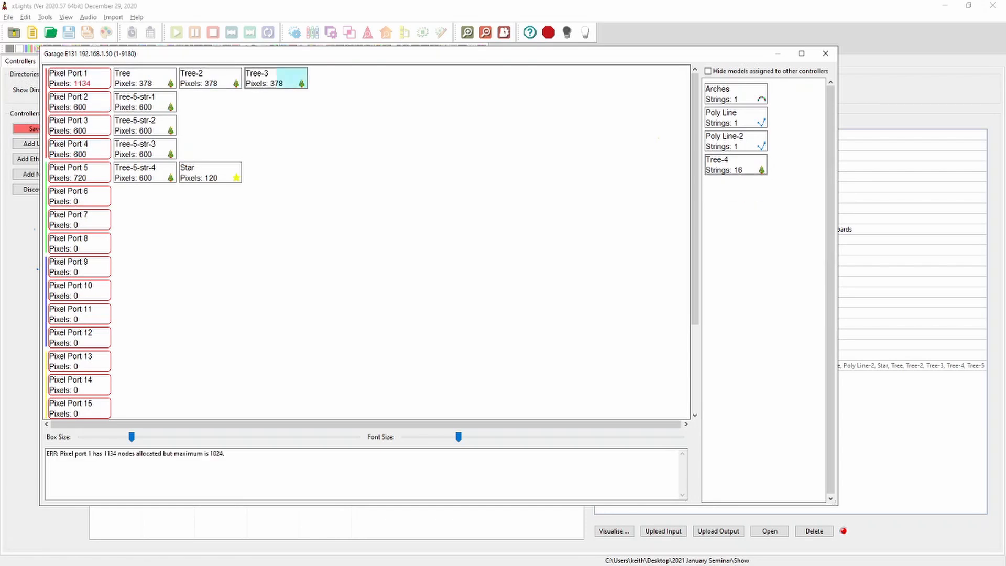
drag(291, 78, 291, 79)
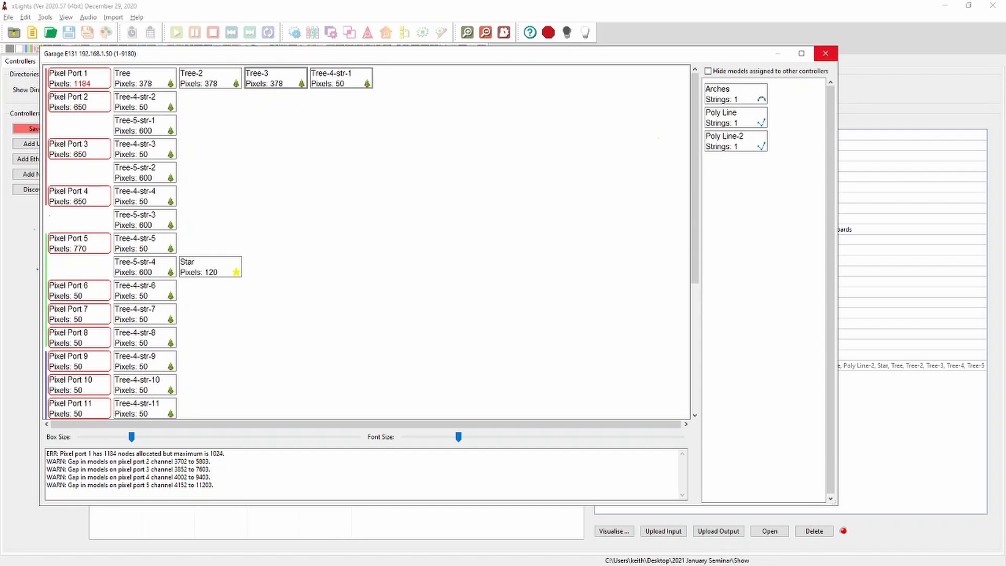
click(824, 53)
In the layout, set Tree-4 to 1 string of 378 nodes with 18 strands per string
click(51, 62)
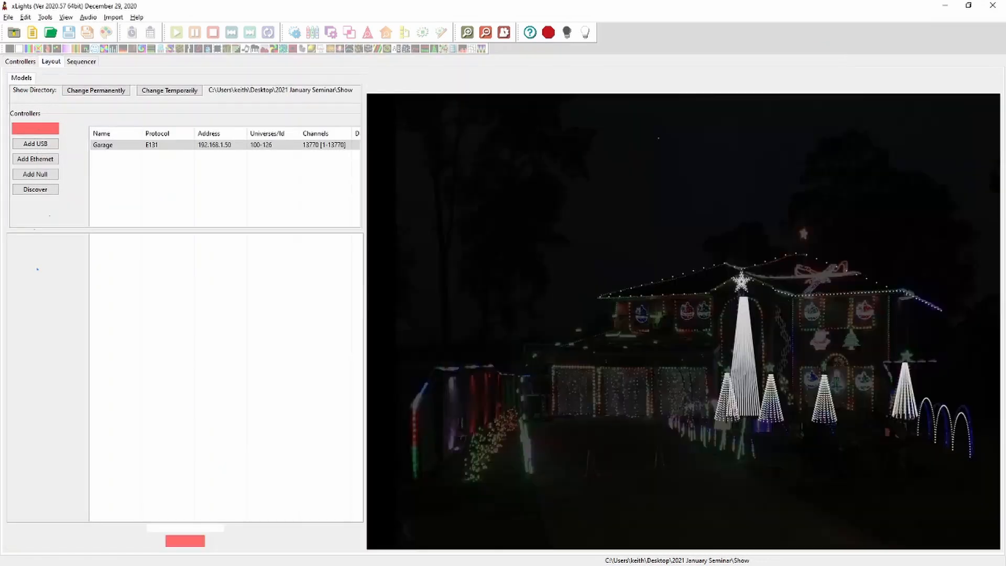
click(907, 396)
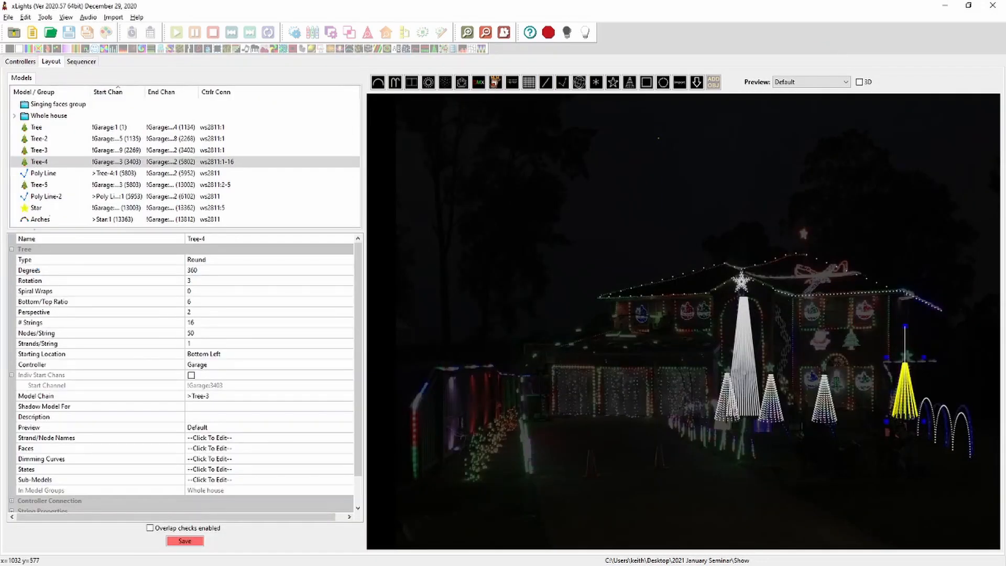
click(197, 323)
text(1)
key(Return)
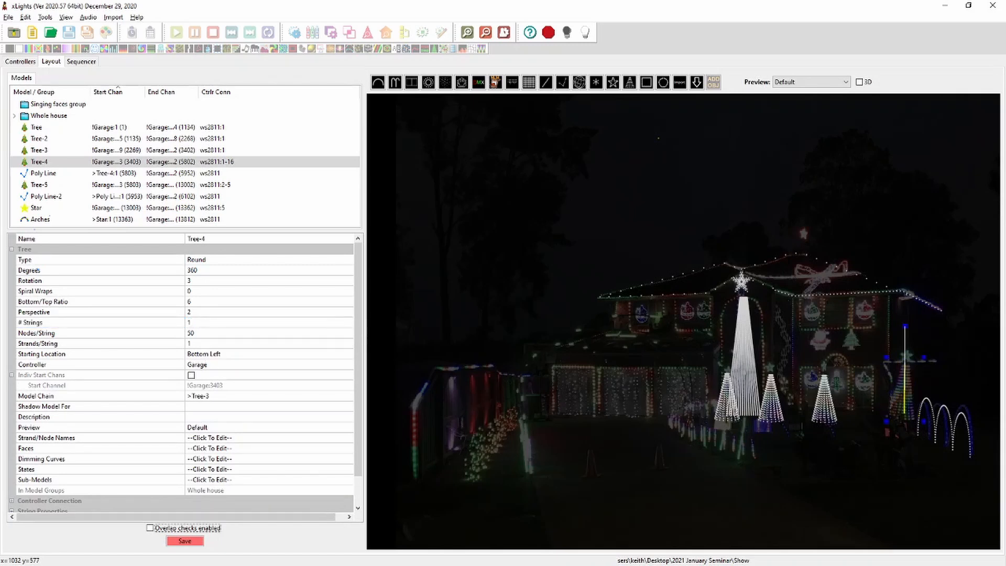
click(197, 333)
text(378)
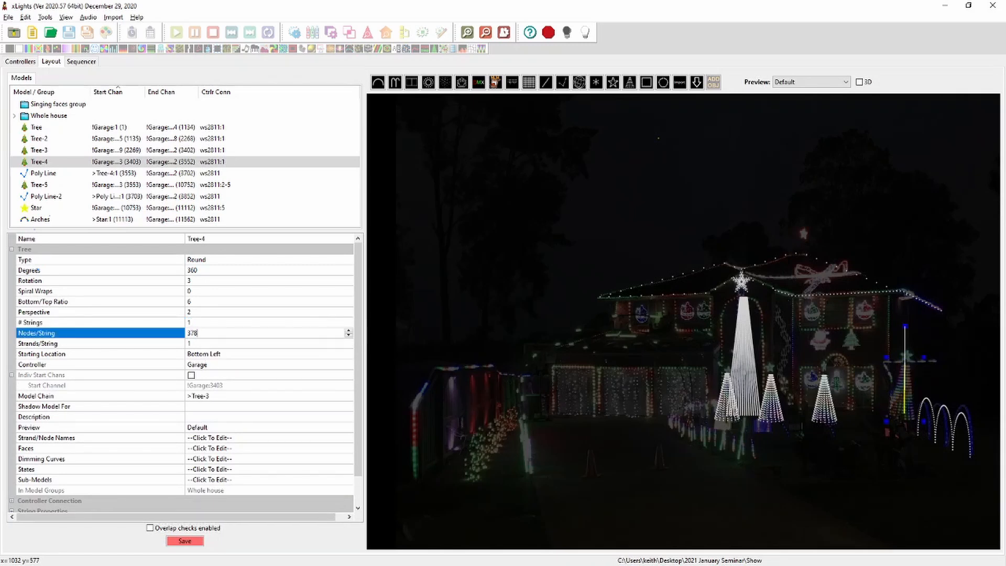
key(Return)
click(196, 344)
text(1)
key(Tab)
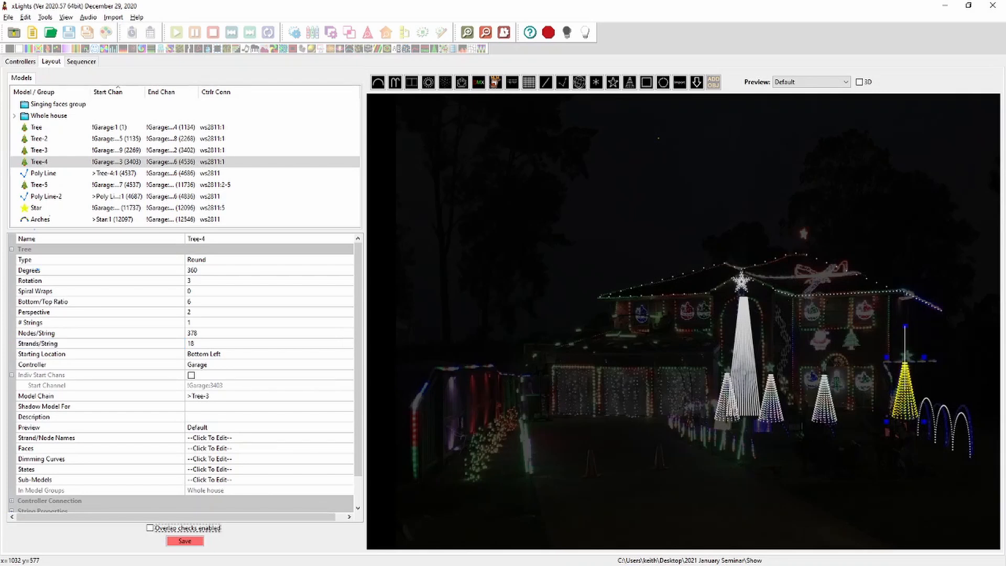
Open the controller visualiser and move Tree-3 and then Tree-4 onto Pixel Port 6
key(Tab)
key(space)
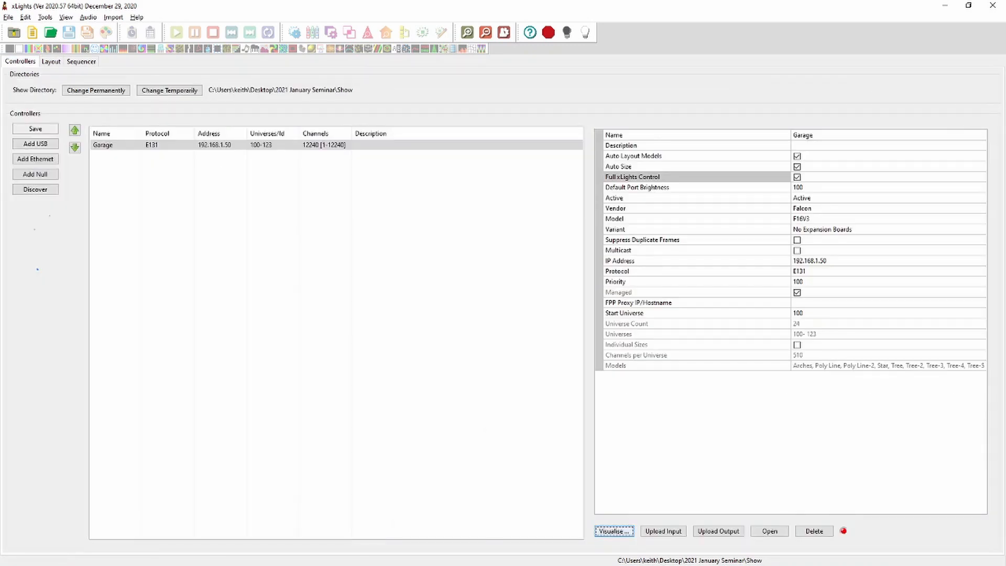
key(space)
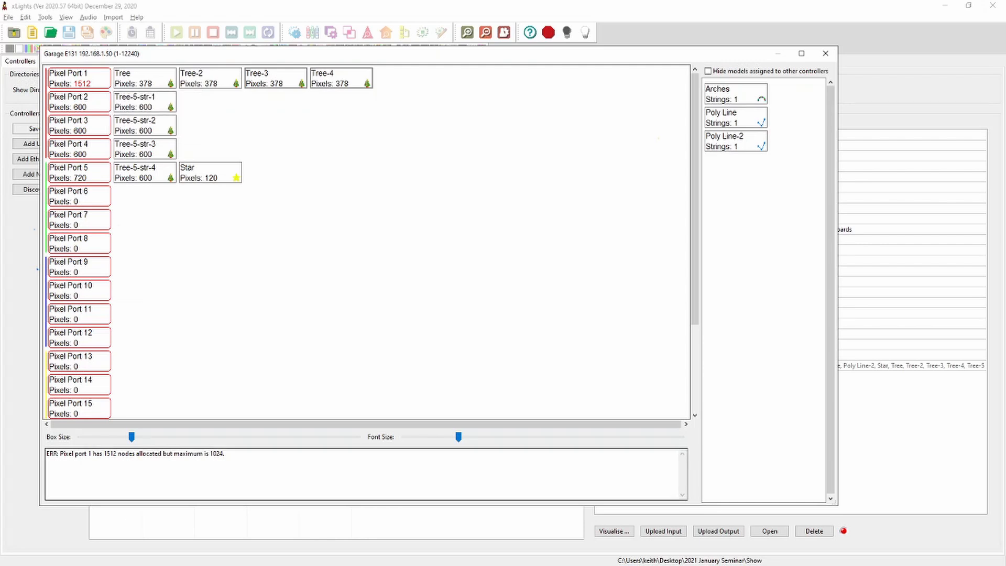
drag(225, 453, 46, 453)
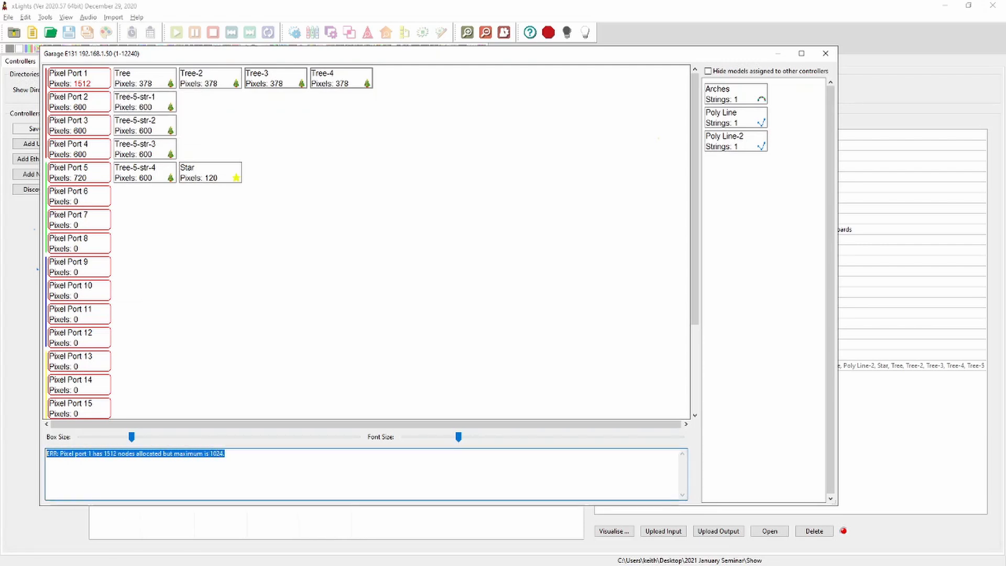
click(67, 454)
drag(225, 454, 46, 454)
drag(262, 79, 78, 198)
drag(273, 79, 145, 198)
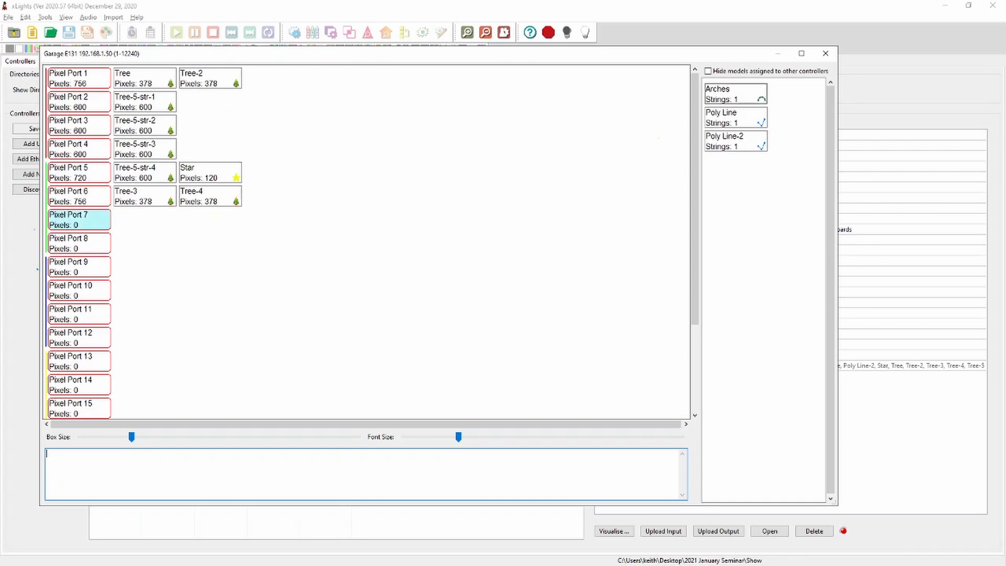
Assign Arches to Pixel Port 7 and chain Poly Line and Poly Line-2 on Pixel Port 8, then close the visualiser
drag(735, 93, 78, 219)
drag(735, 94, 79, 243)
drag(735, 93, 144, 243)
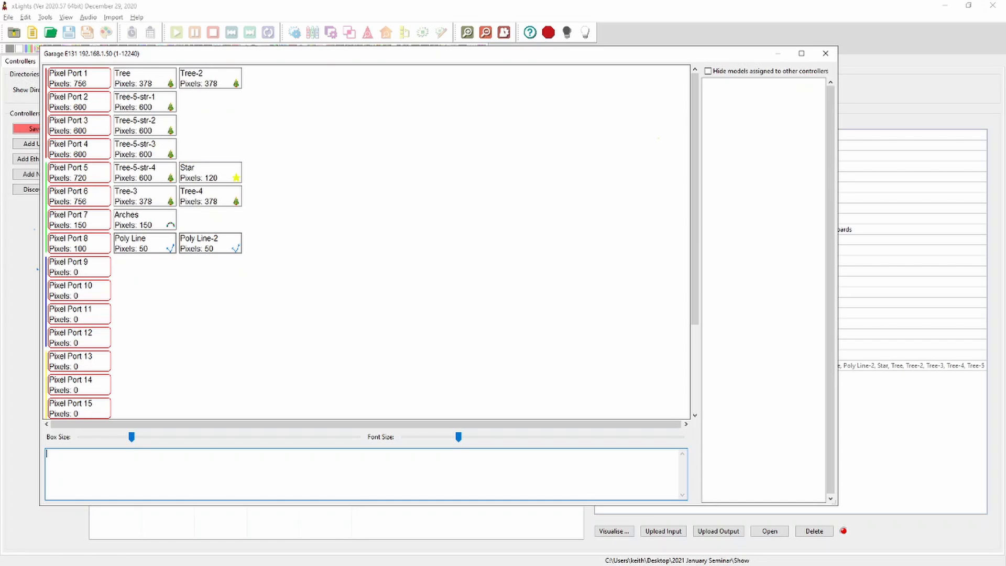
click(825, 53)
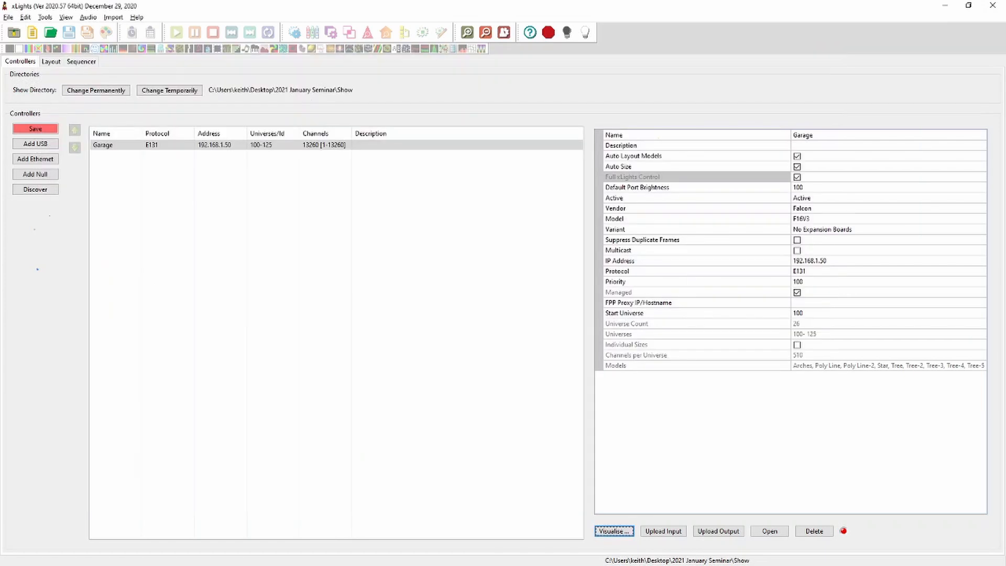
Save the controller setup and open the controller's web interface in the browser, then close that tab
click(36, 129)
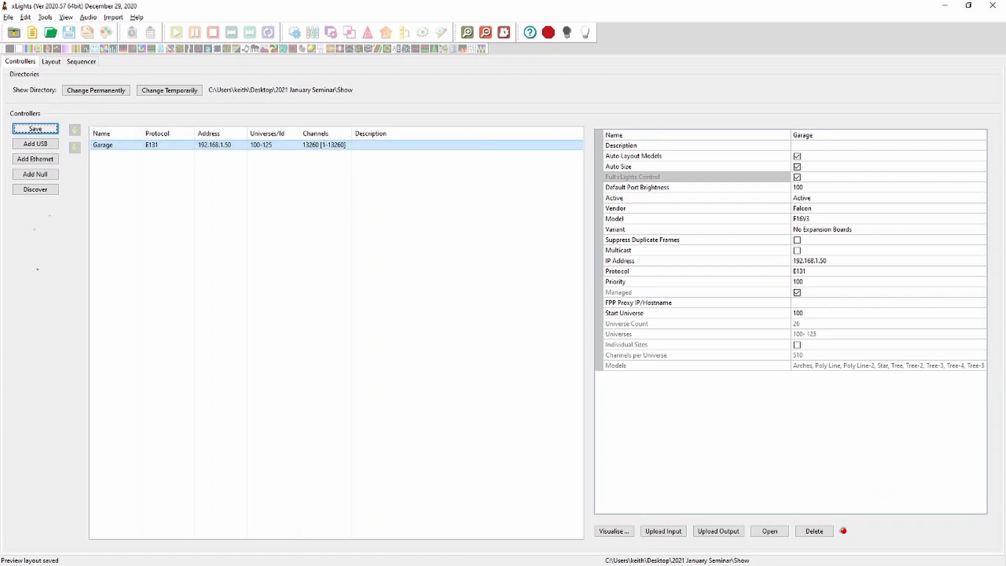
click(769, 531)
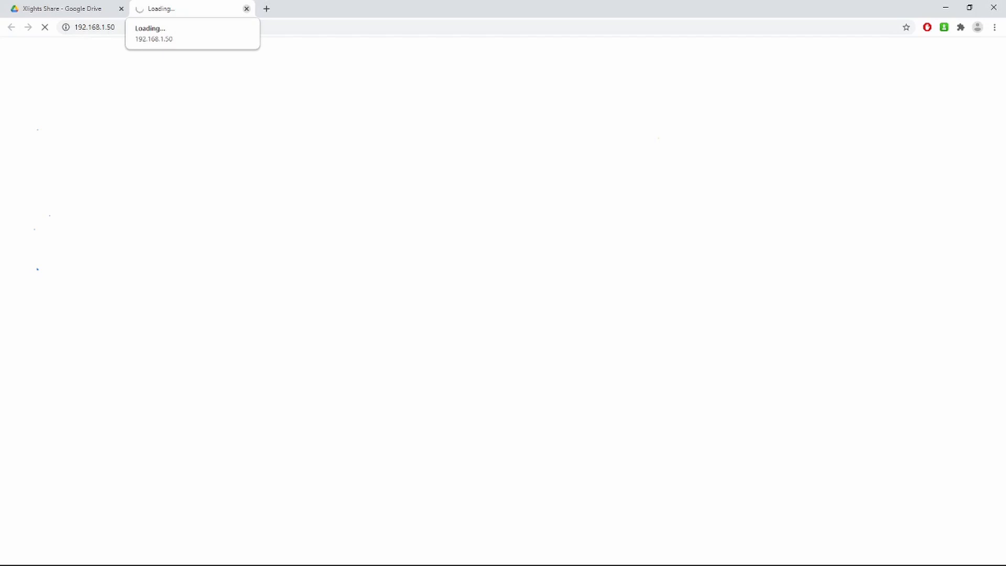
click(246, 8)
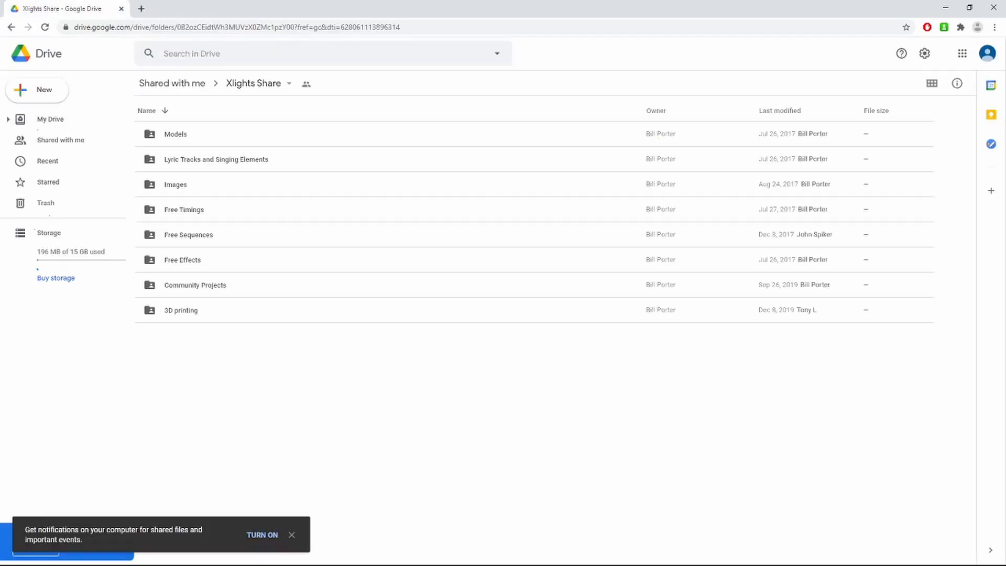
click(945, 8)
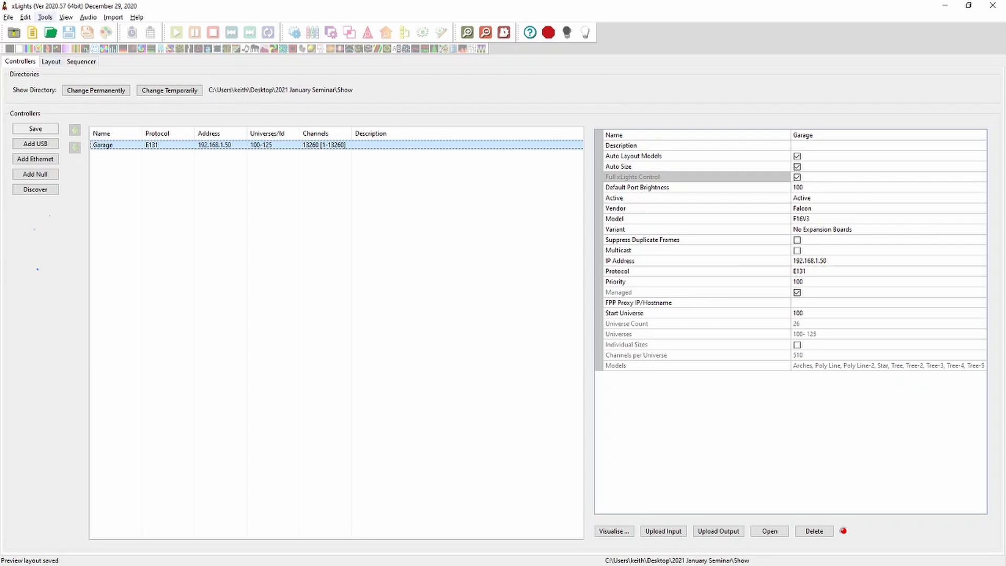
Test the Star model's lights with the Alternate pattern in Test Lights, then close the dialog
click(45, 17)
click(56, 29)
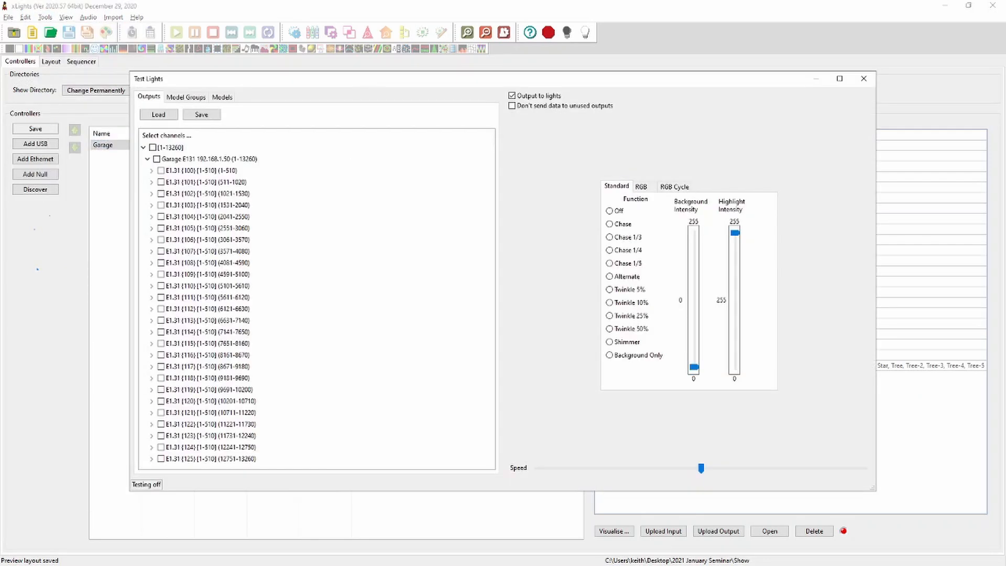
click(222, 96)
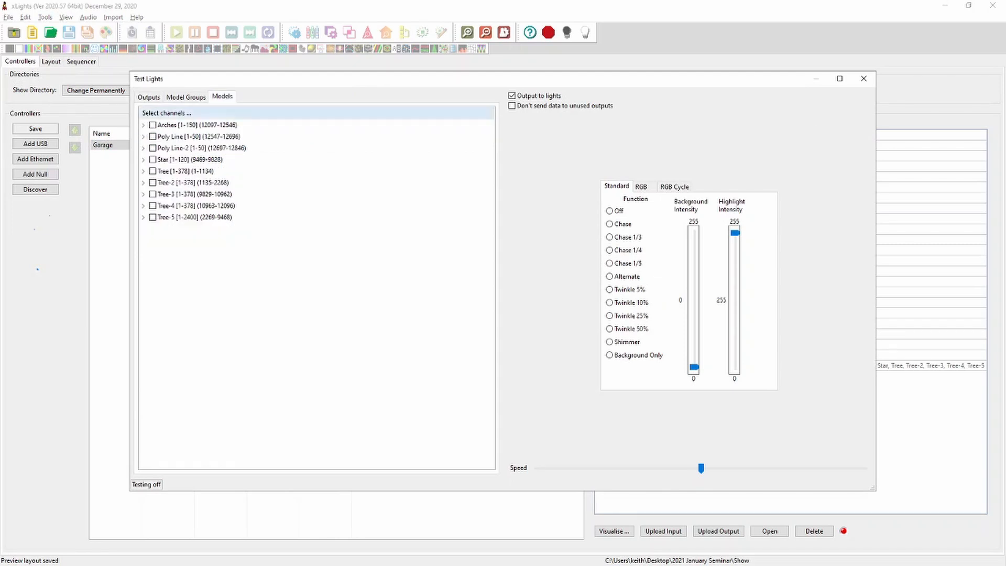
click(609, 277)
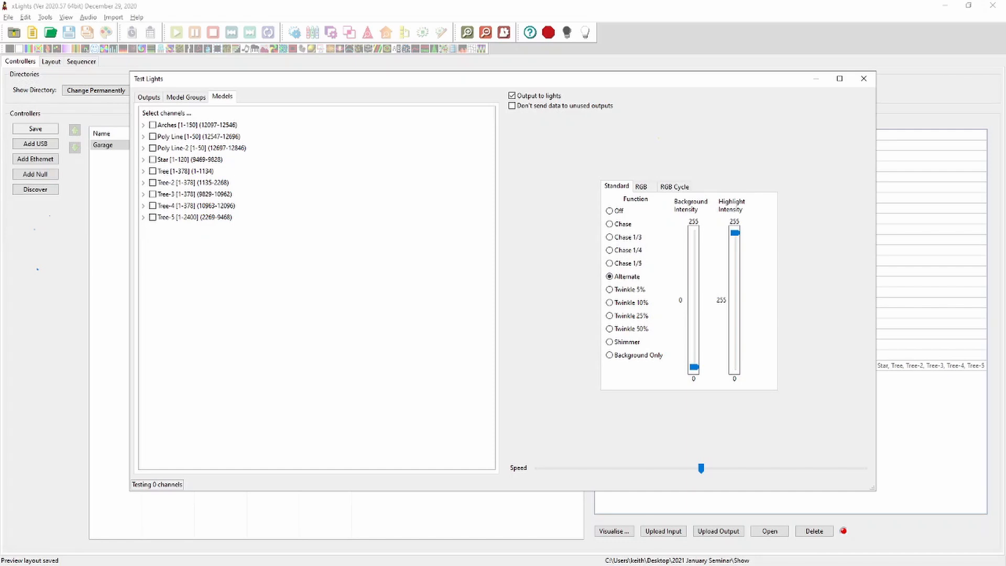
click(153, 160)
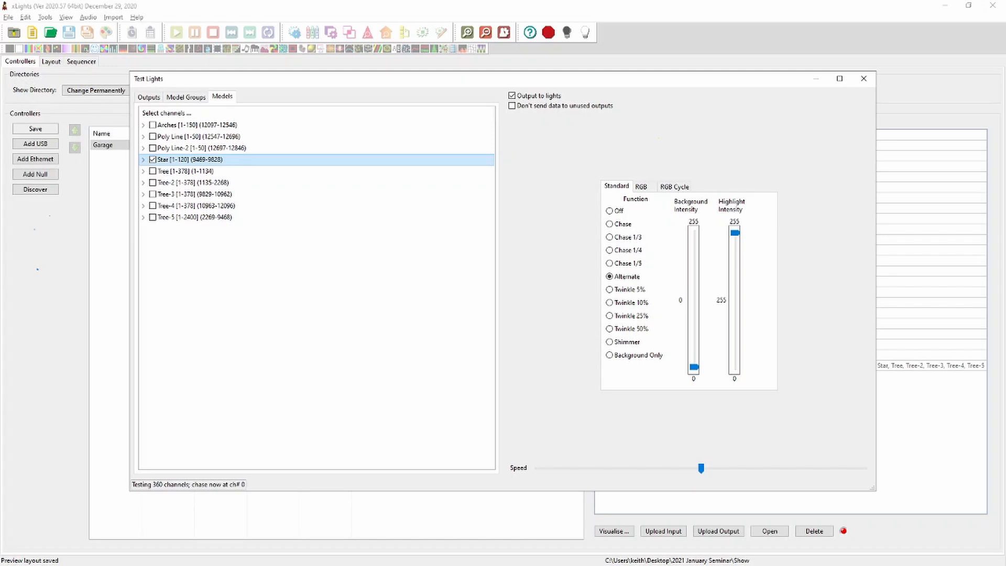
click(863, 78)
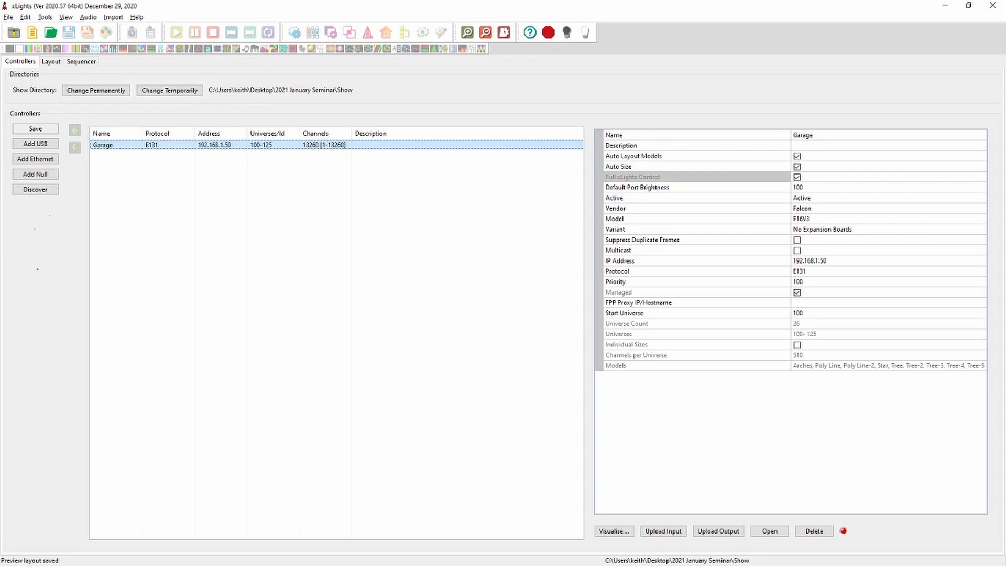
Set the controller's Default Port Brightness to 30 and save the controllers
click(806, 187)
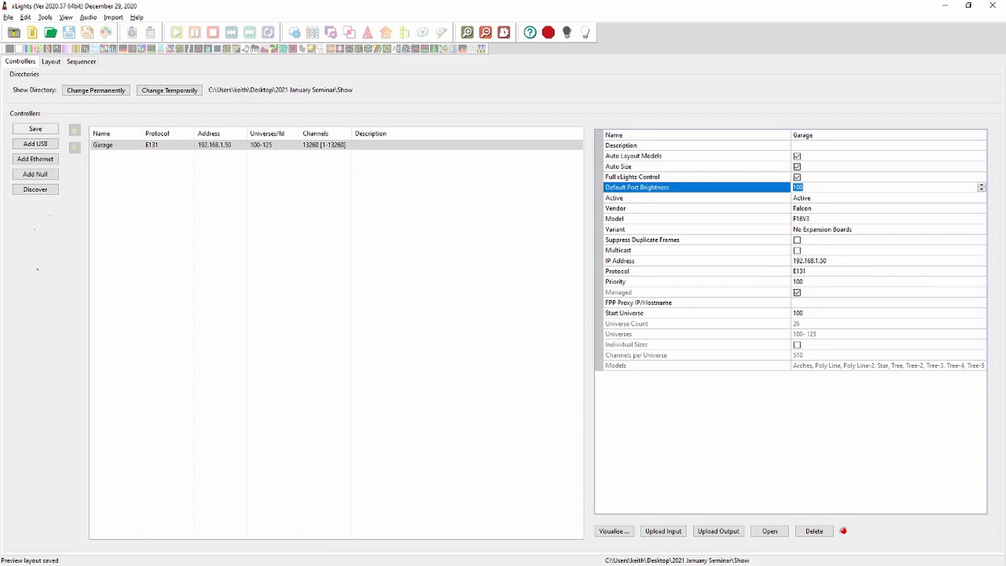
text(30)
key(Return)
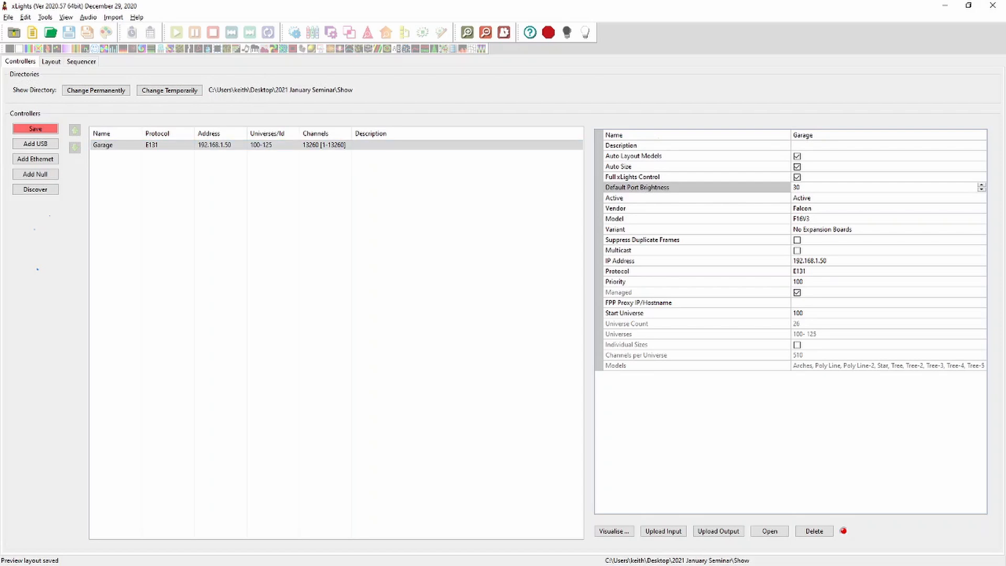
click(35, 129)
In the controller visualiser, set the Arches model brightness to 100, then close the visualiser
click(614, 531)
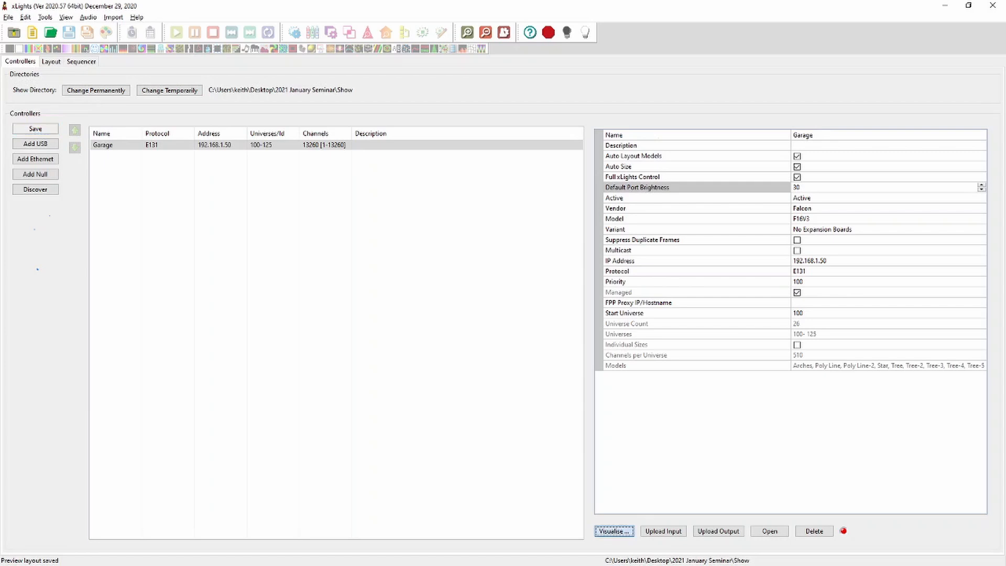
mouse_move(149, 224)
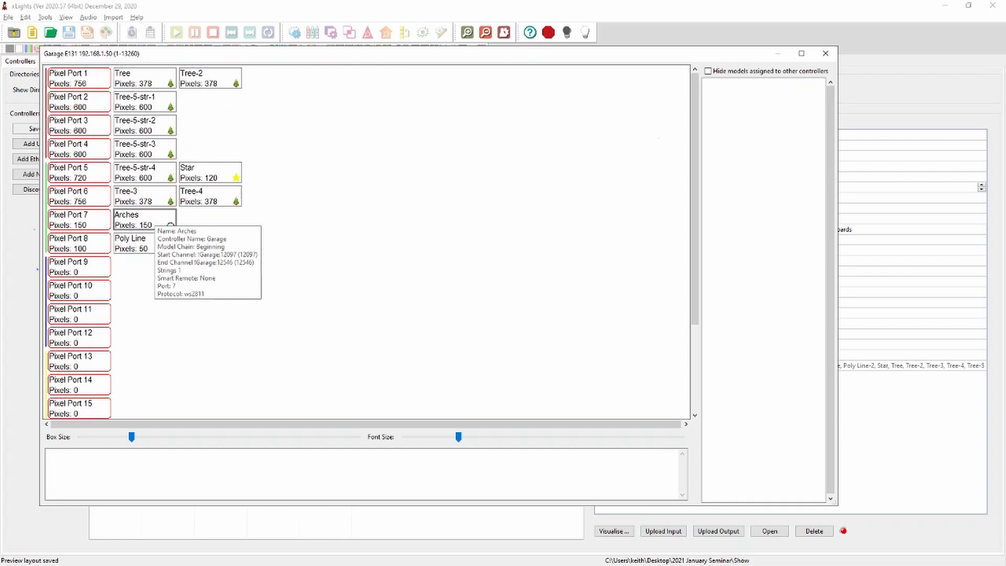
right_click(137, 221)
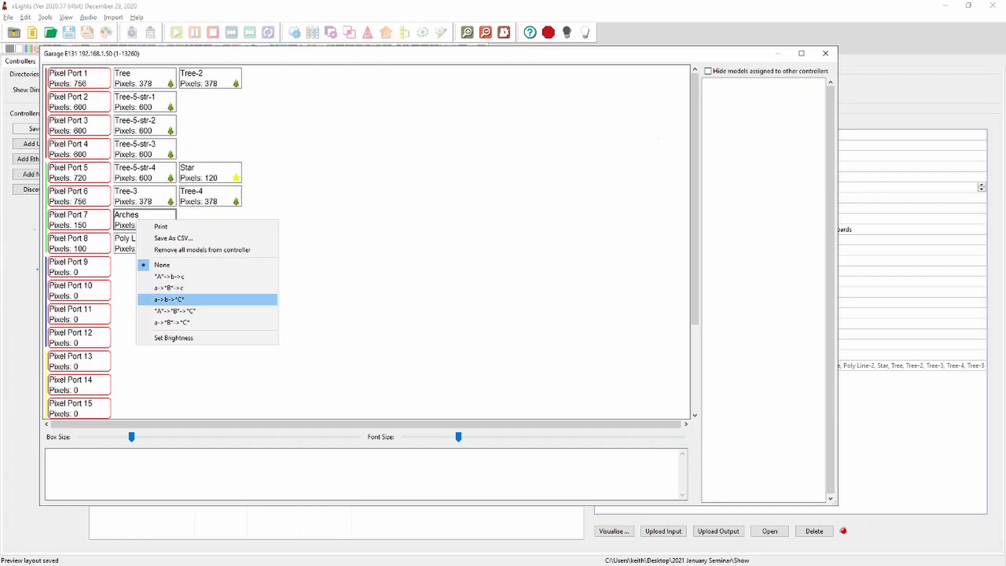
click(173, 337)
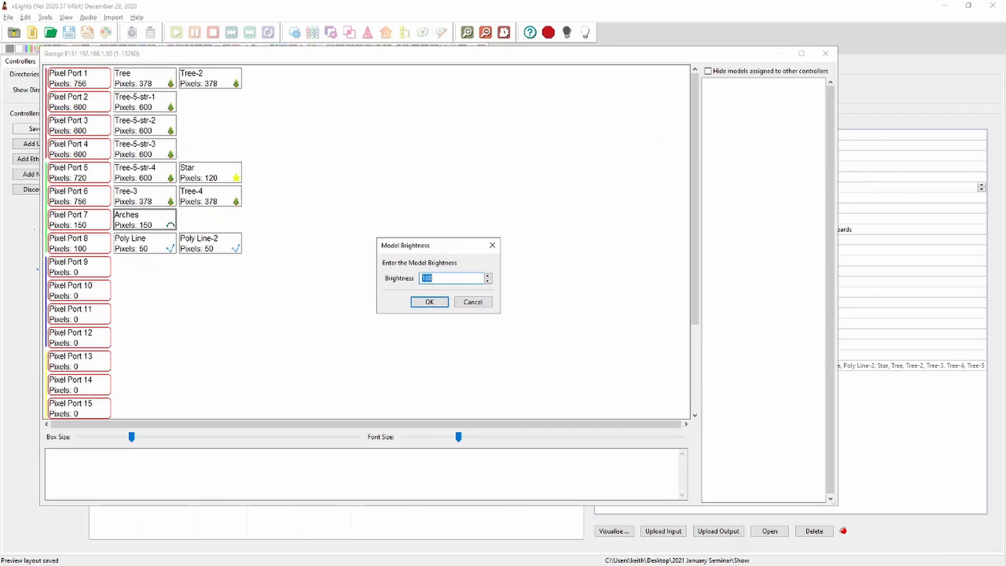
click(428, 302)
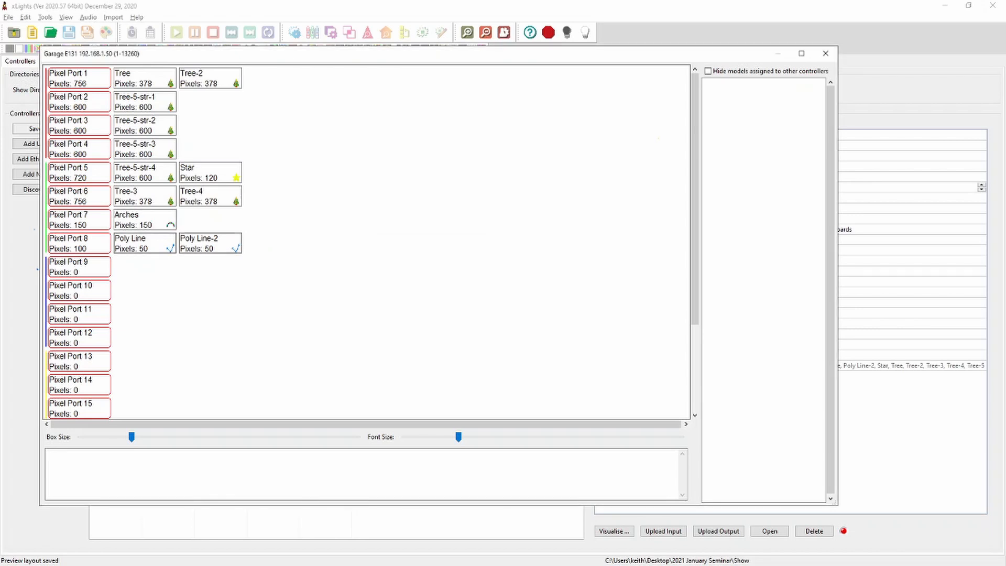
mouse_move(131, 237)
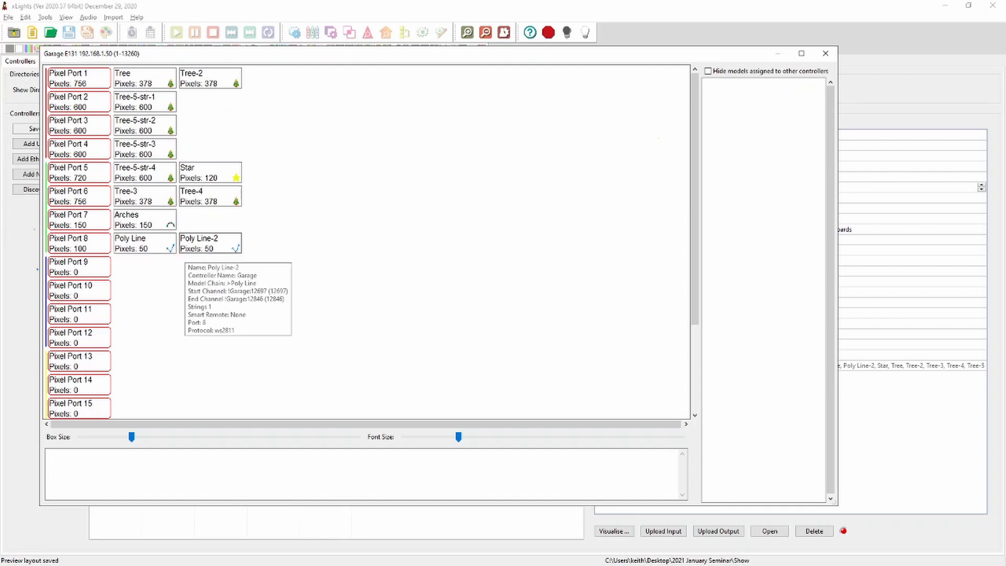
mouse_move(180, 201)
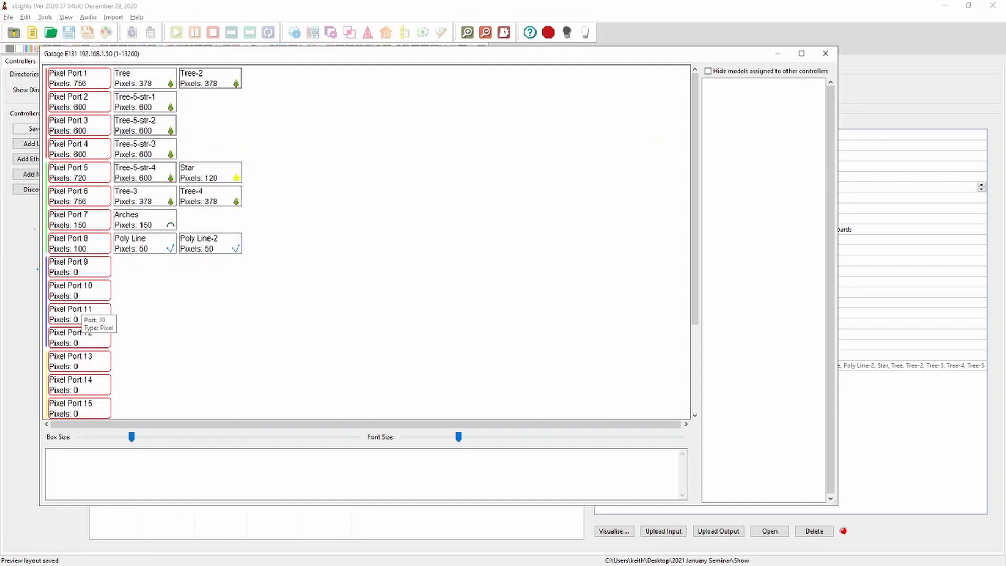
click(825, 52)
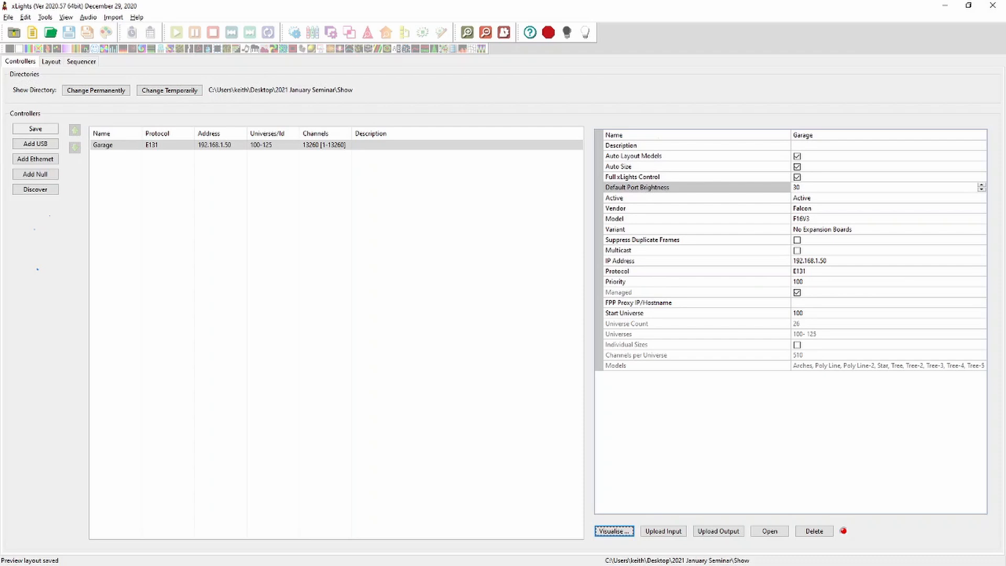
Reopen the visualiser, apply the "A"->"B"->"C" option to the Arches, and close the visualiser
click(613, 531)
right_click(150, 151)
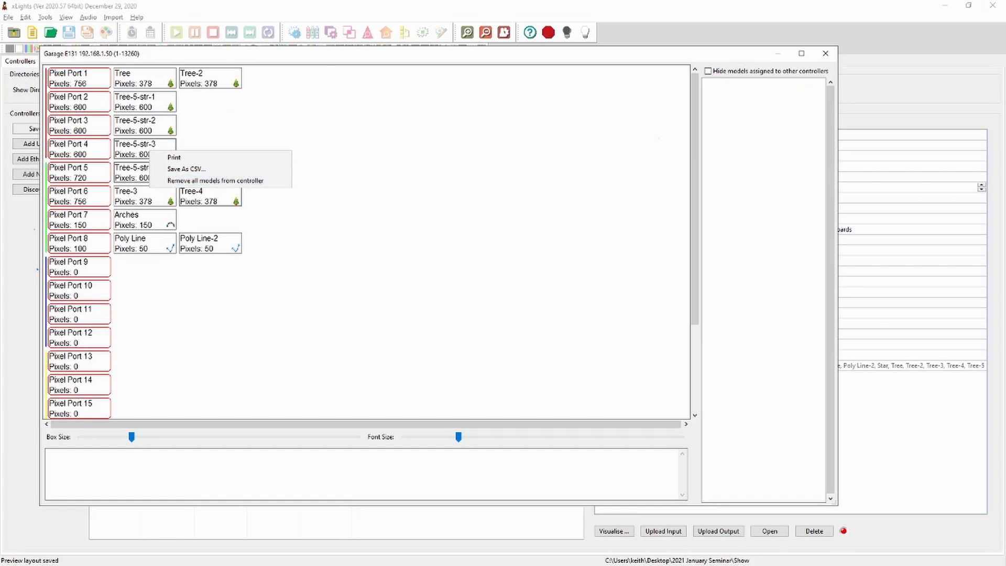
key(Escape)
right_click(151, 223)
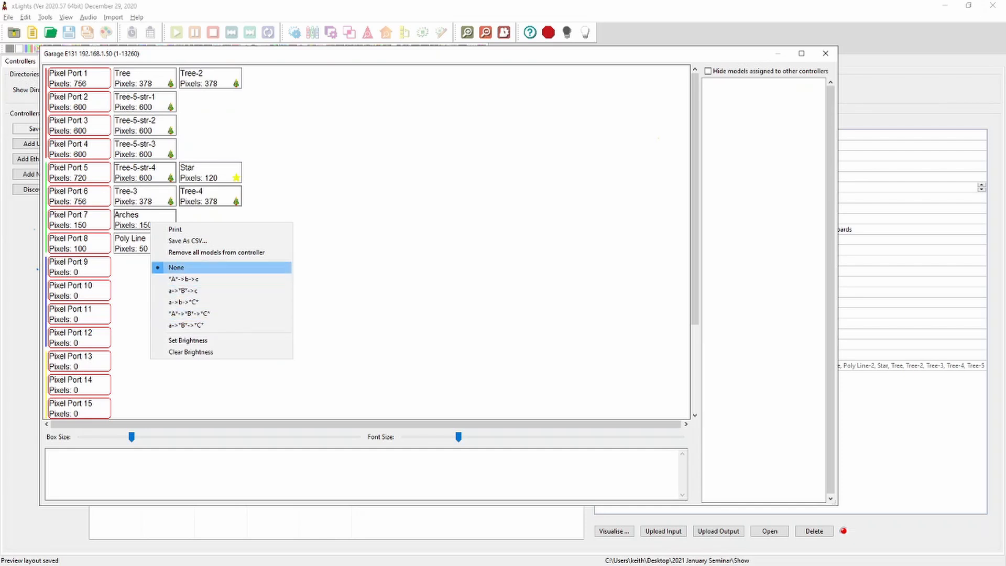
click(335, 318)
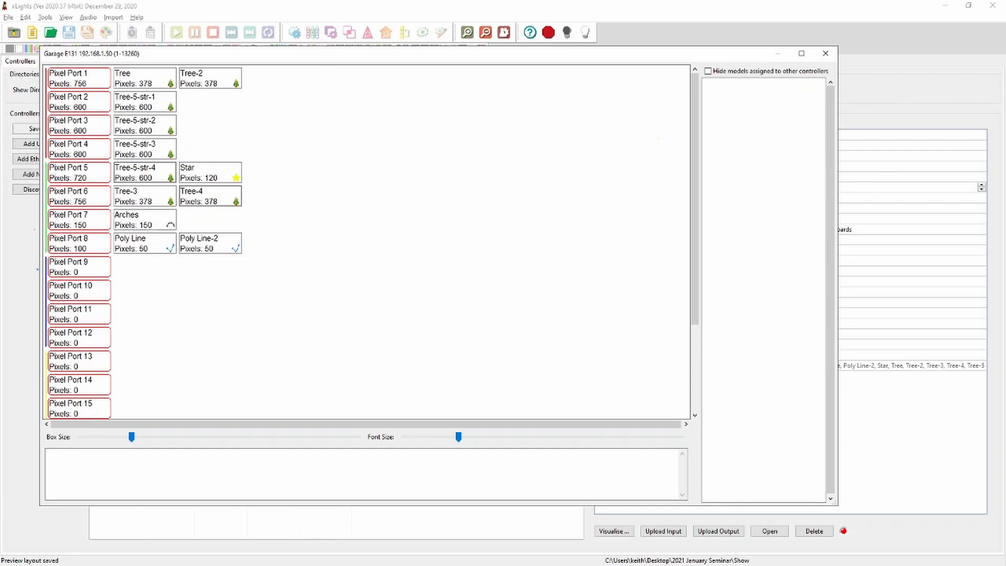
click(825, 53)
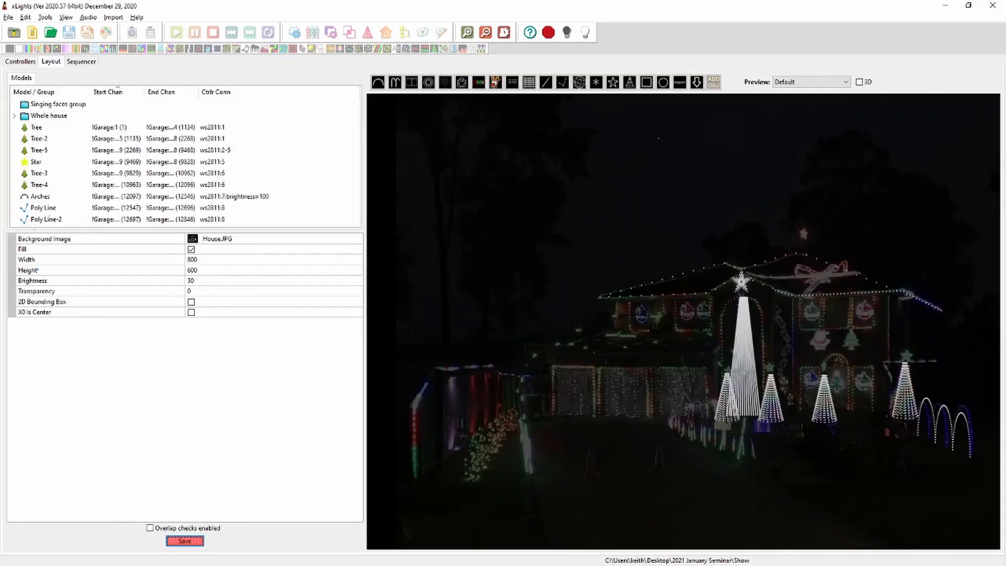
Draw a new Arches model near the upper-left corner of the house preview
click(378, 82)
drag(422, 168, 519, 168)
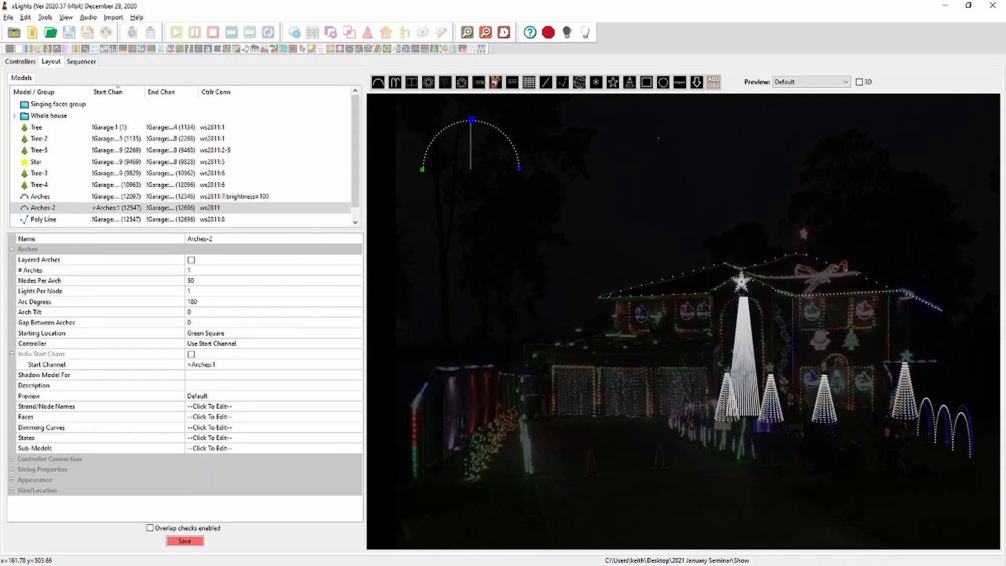
Set the new Arches-2 model to 8 nodes per arch and 20 lights per node
click(201, 280)
text(8)
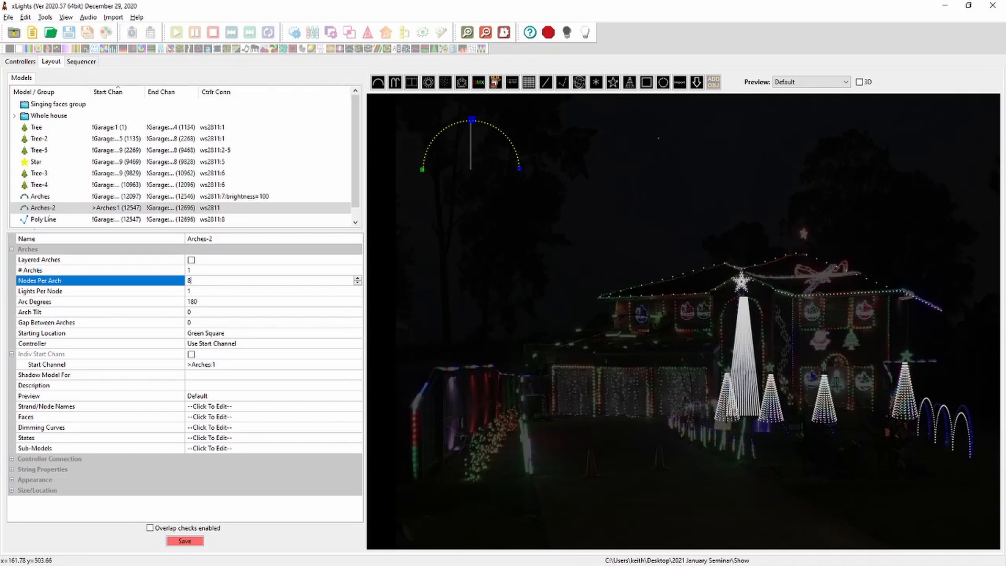
key(Tab)
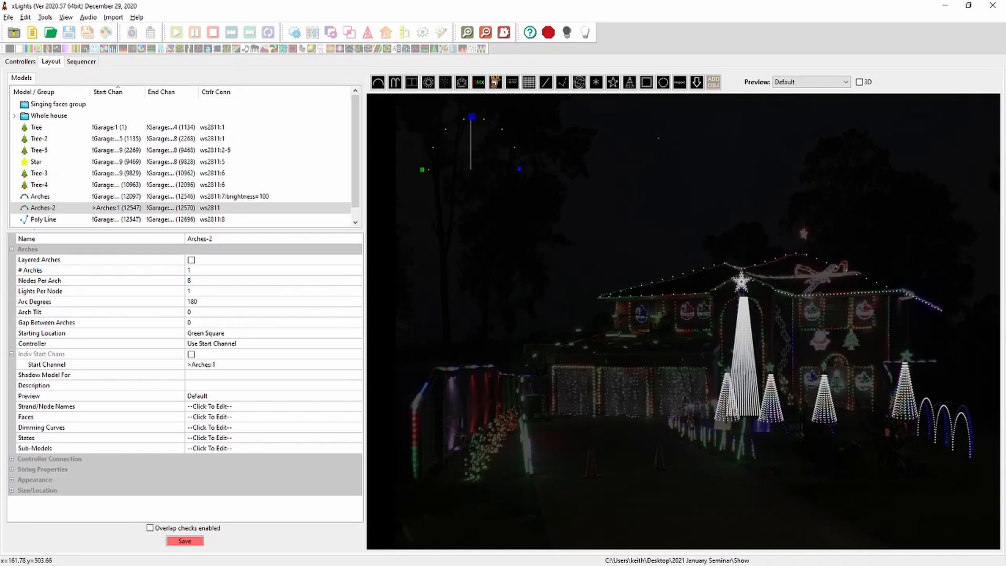
text(20)
key(Tab)
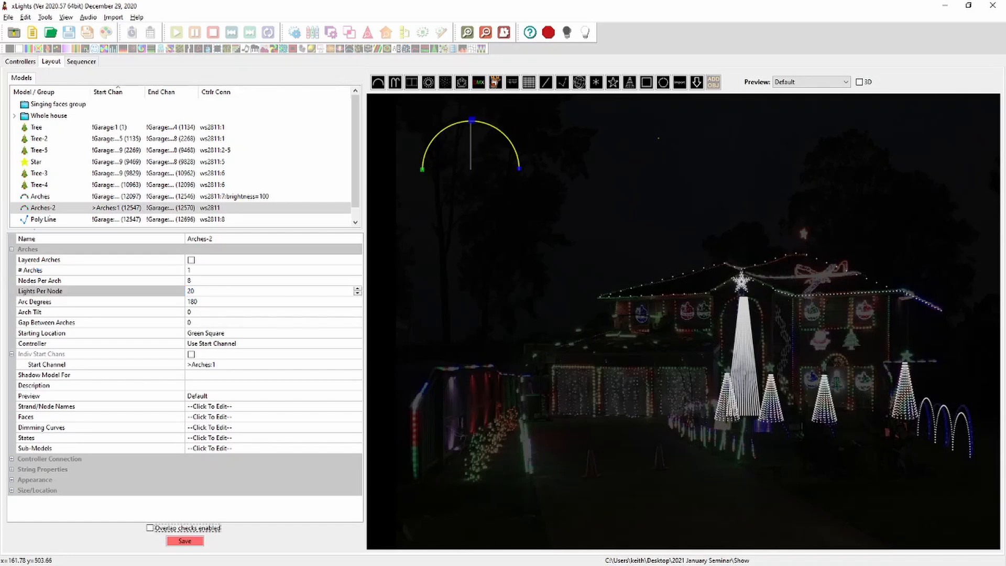
Set the Arches-2 string type to Single Color and its colour to white
click(236, 479)
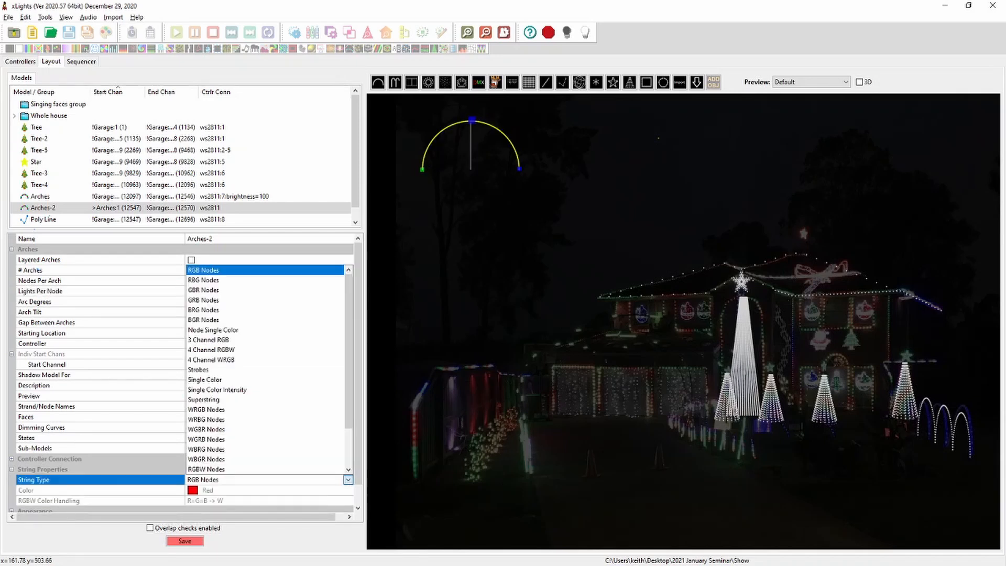
click(225, 380)
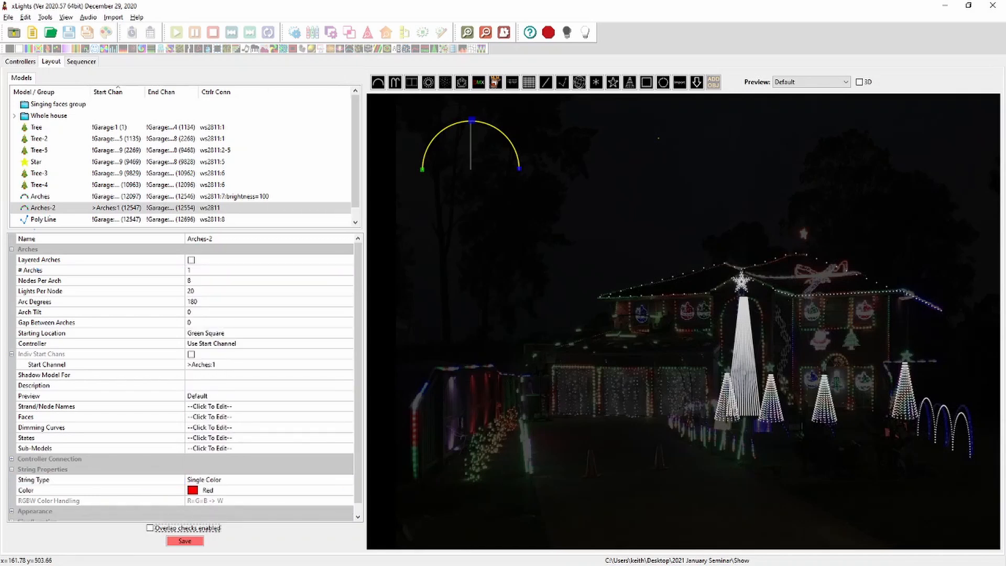
click(235, 490)
click(348, 490)
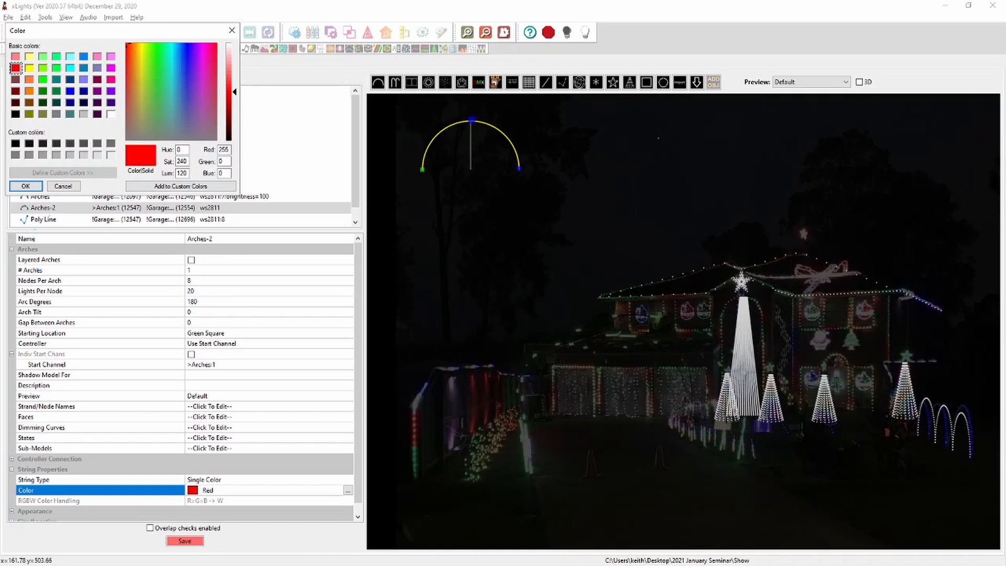
click(110, 114)
click(25, 186)
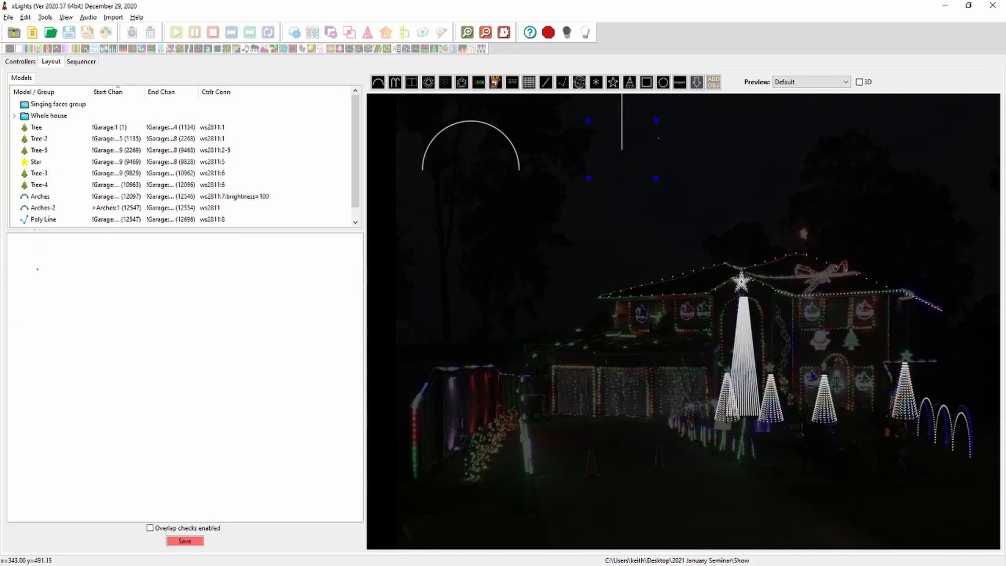
Insert the Boscoyo Nativity Mary model from the vendor model library and move it beside the arch
click(696, 82)
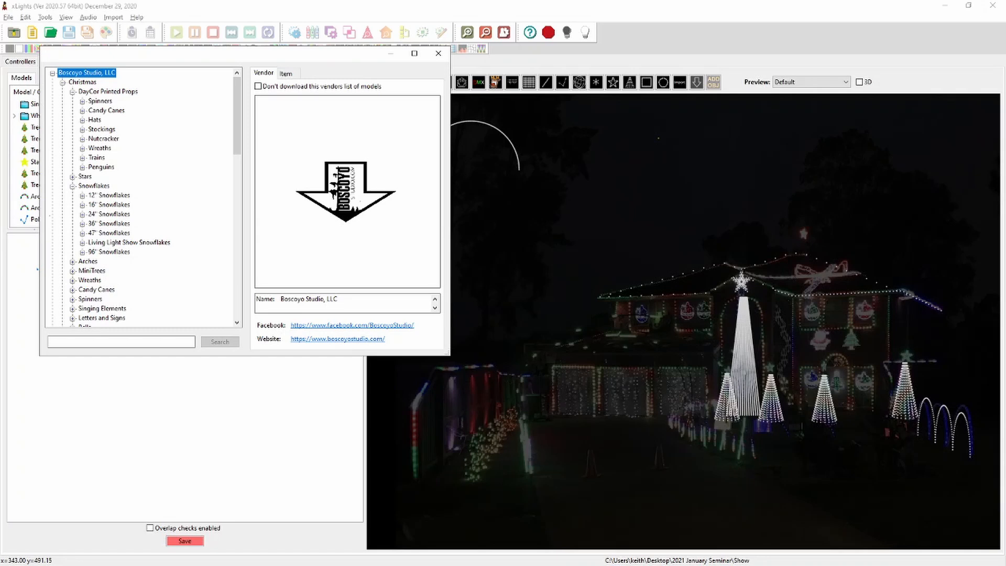
scroll(145, 198, down, 2)
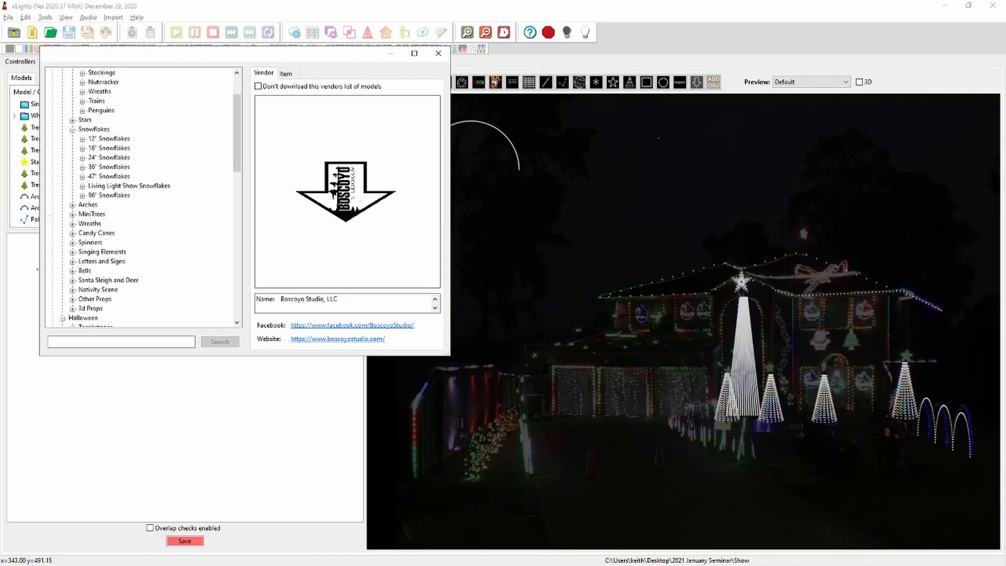
click(73, 290)
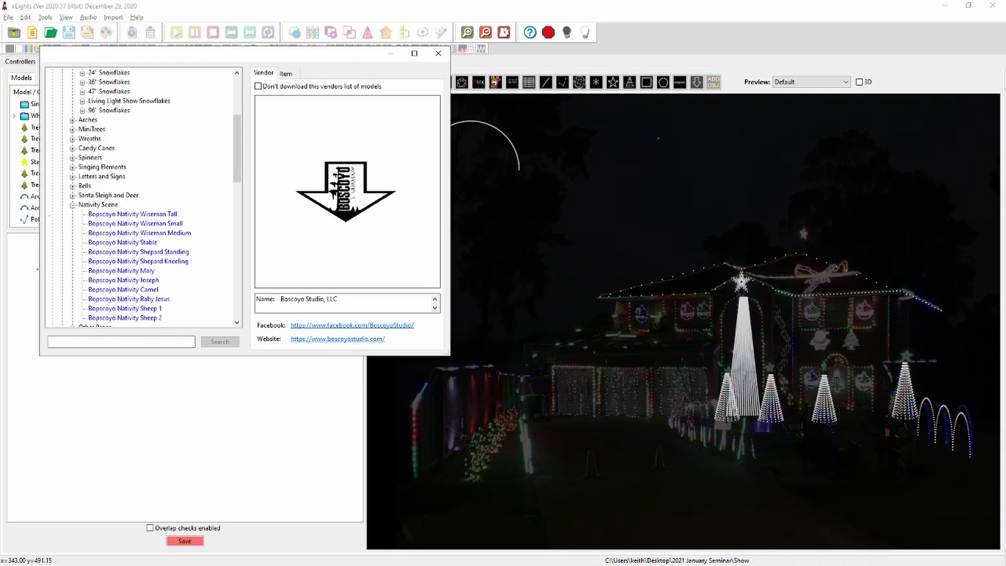
click(121, 270)
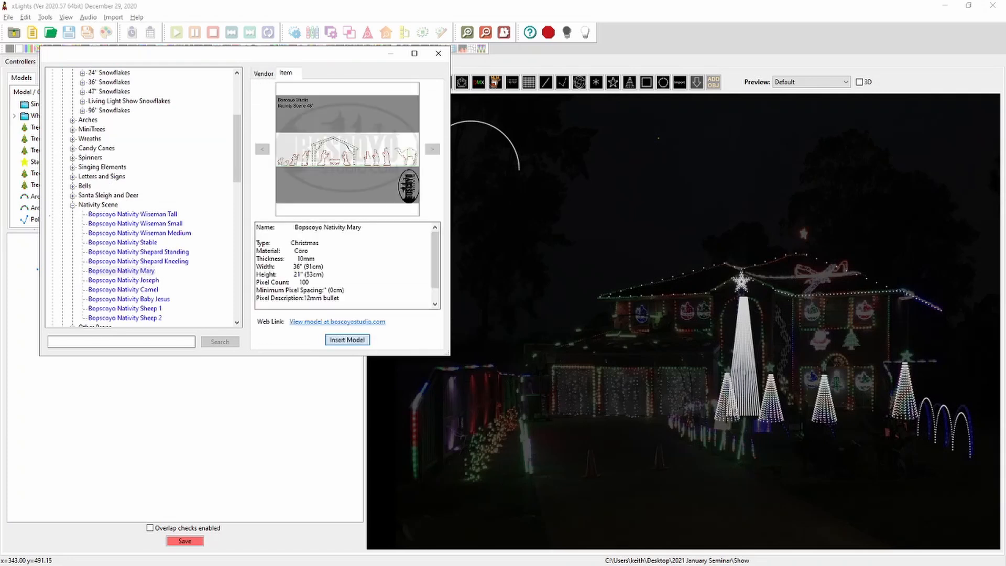
click(347, 340)
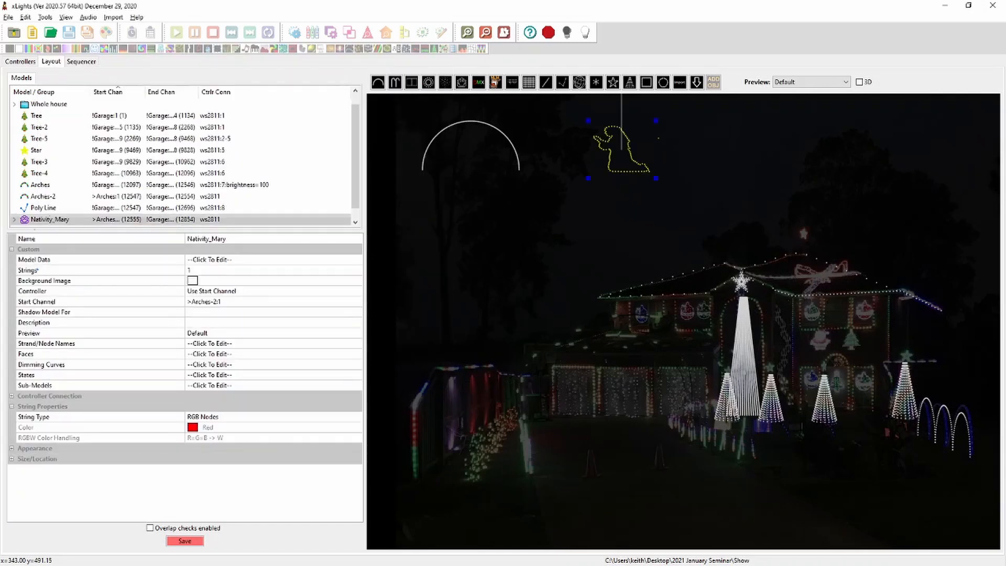
drag(621, 149, 572, 146)
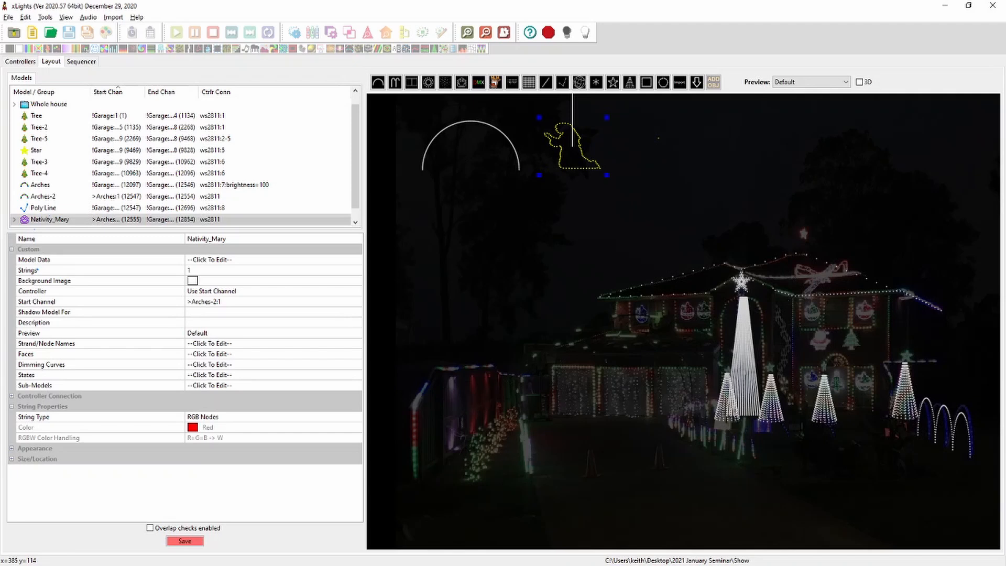
In the Nativity_Mary custom model data, convert the model to a single node
click(357, 260)
click(356, 259)
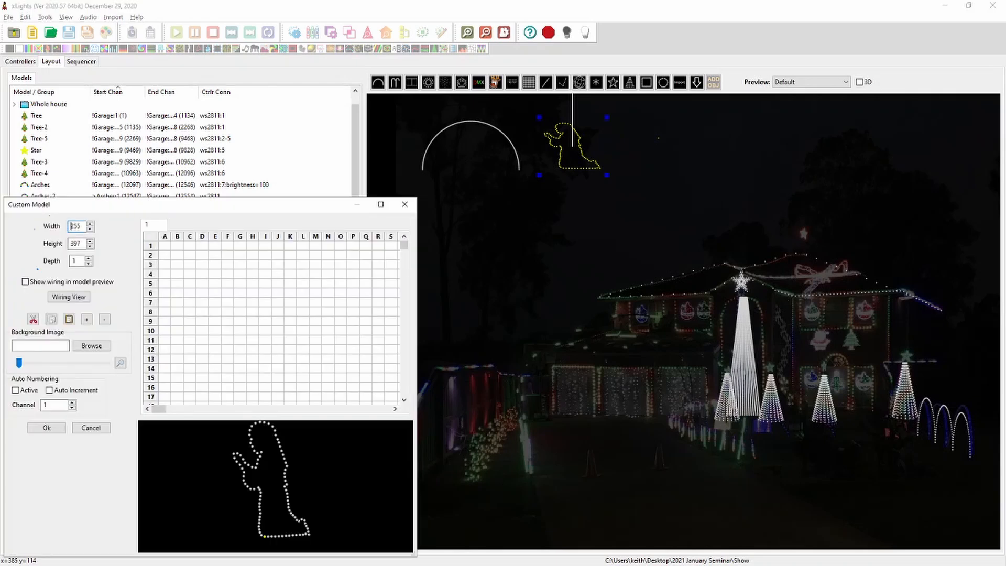
drag(159, 409, 218, 408)
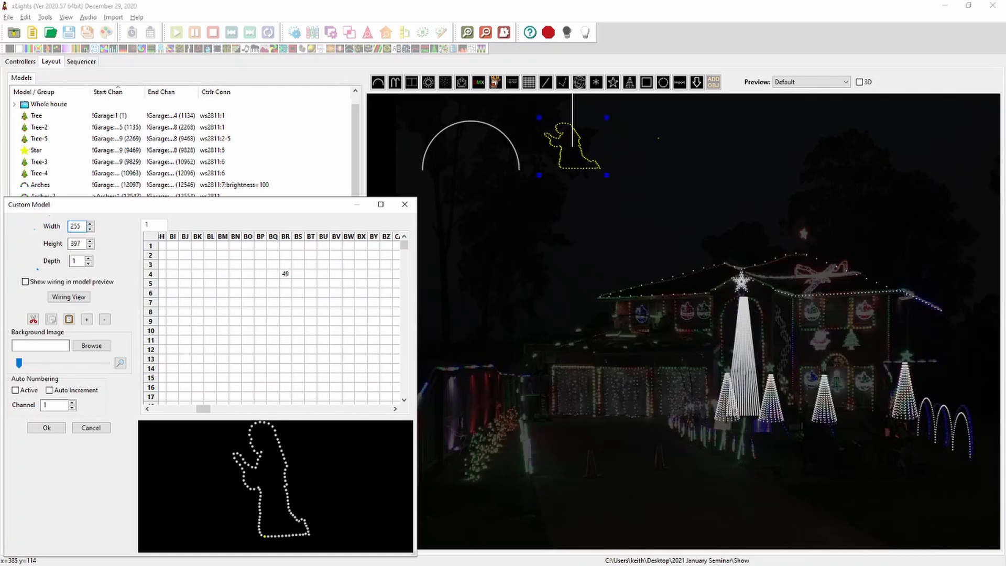
right_click(273, 280)
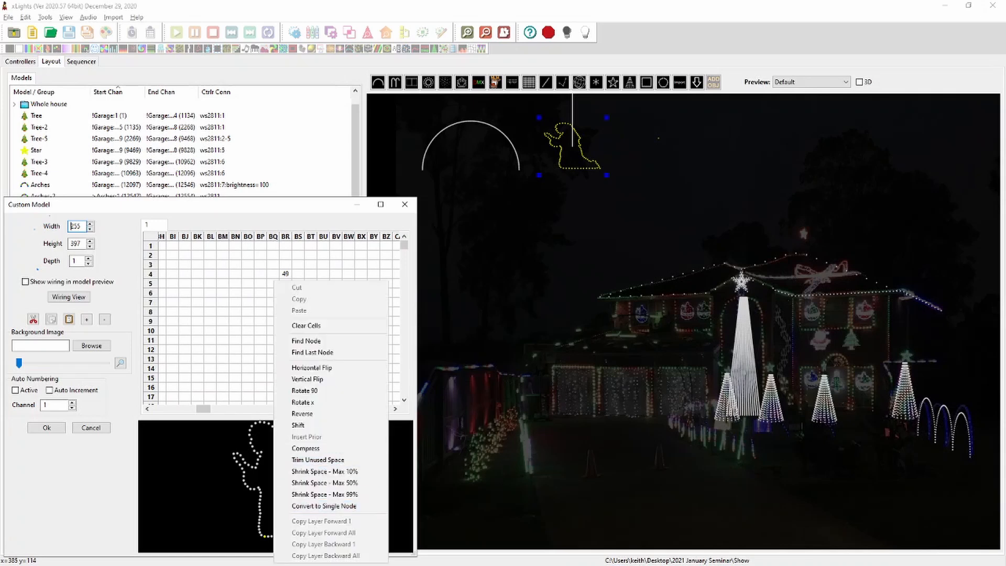
click(324, 506)
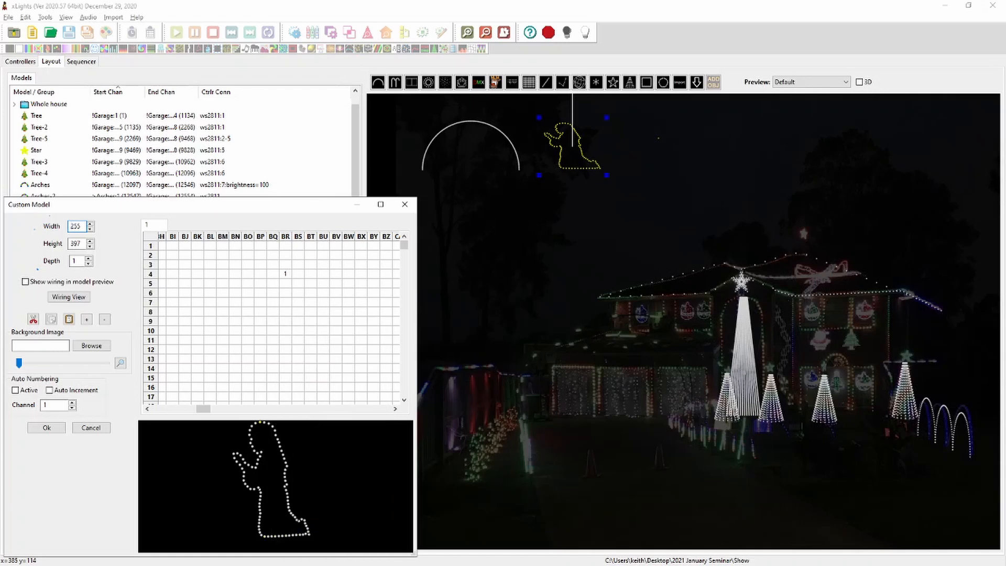
drag(203, 408, 157, 408)
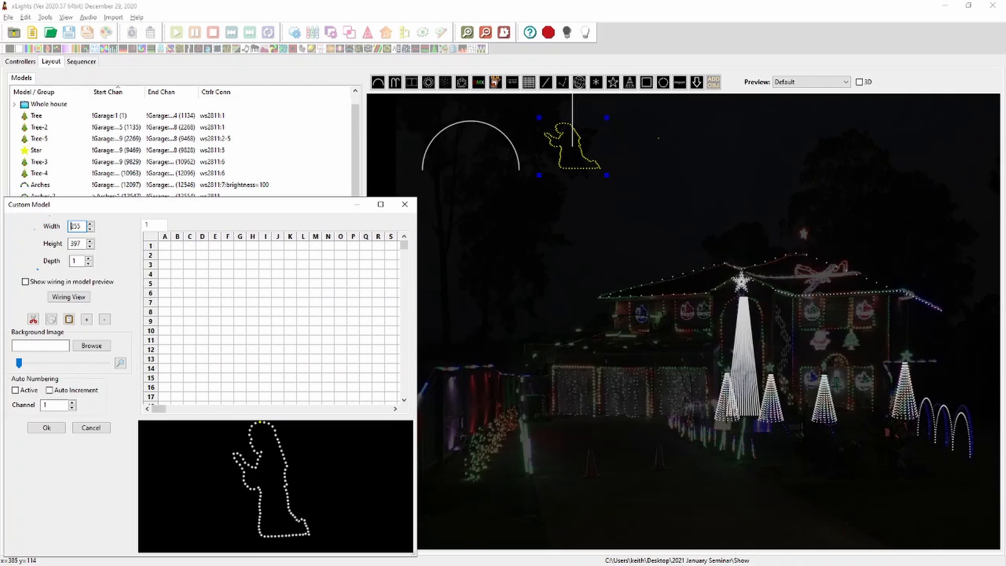
click(46, 427)
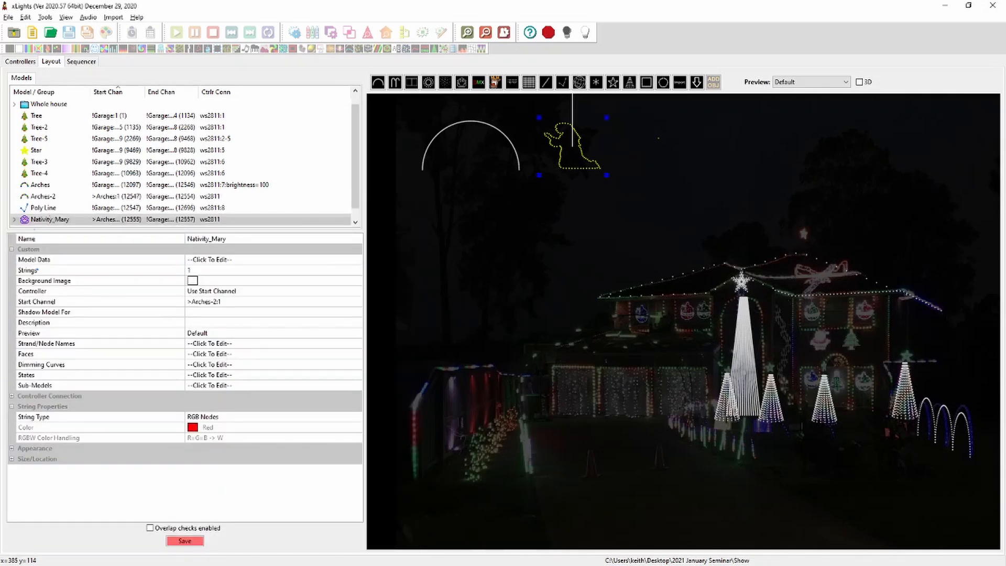
Set the Nativity_Mary string type to Single Color and its colour to white
click(272, 417)
click(356, 417)
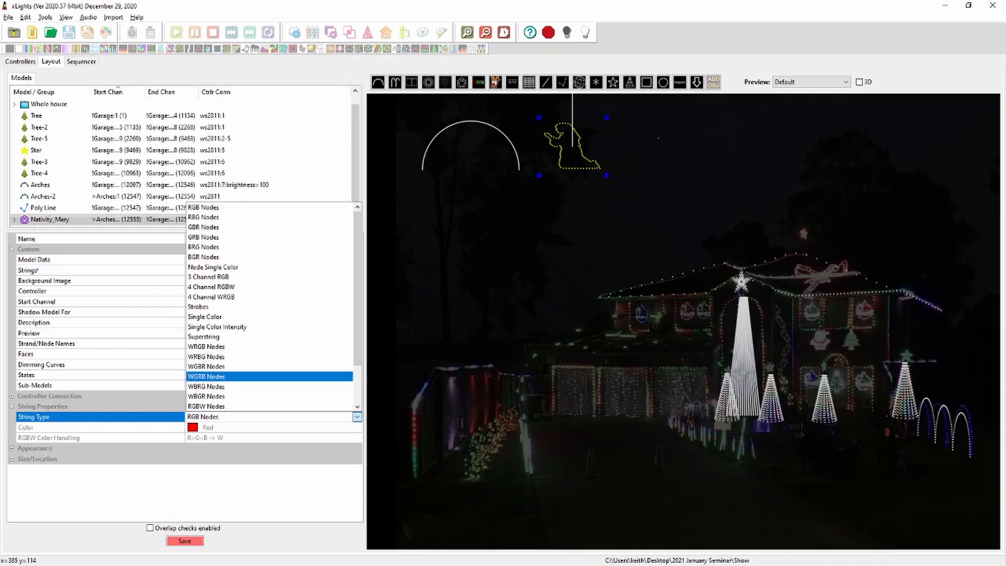
scroll(270, 376, down, 2)
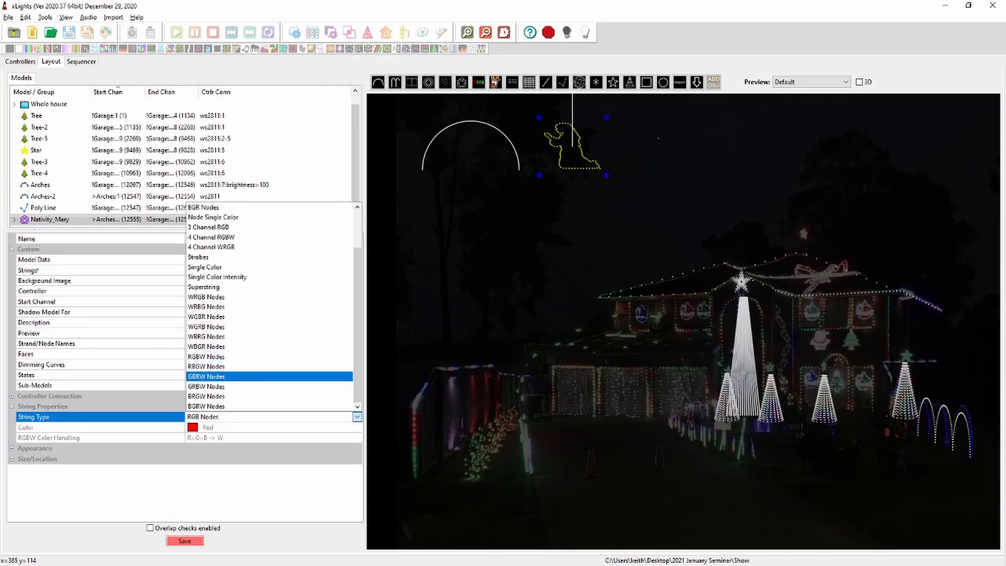
scroll(270, 376, up, 2)
click(210, 317)
click(226, 438)
click(225, 427)
click(357, 428)
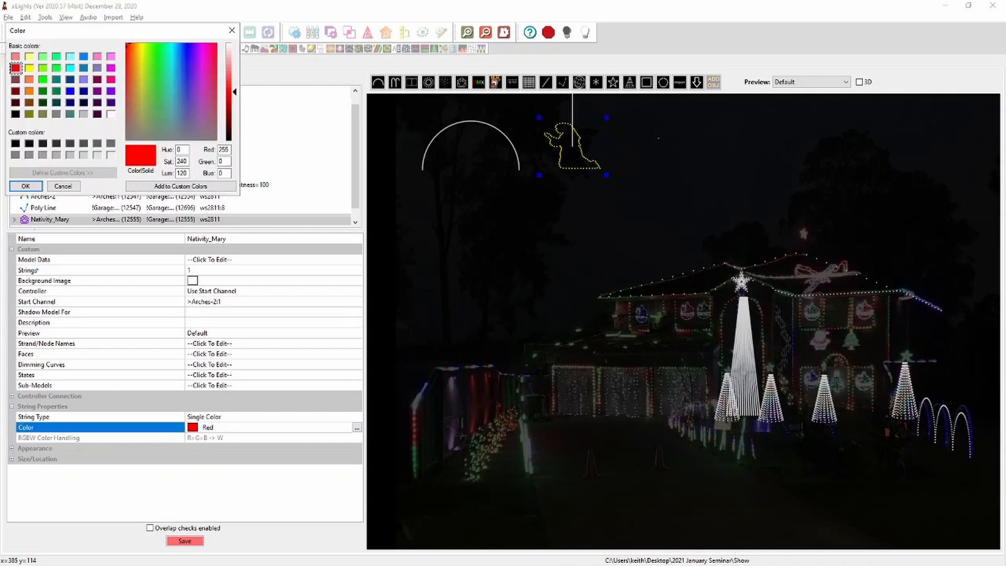
click(111, 114)
key(Return)
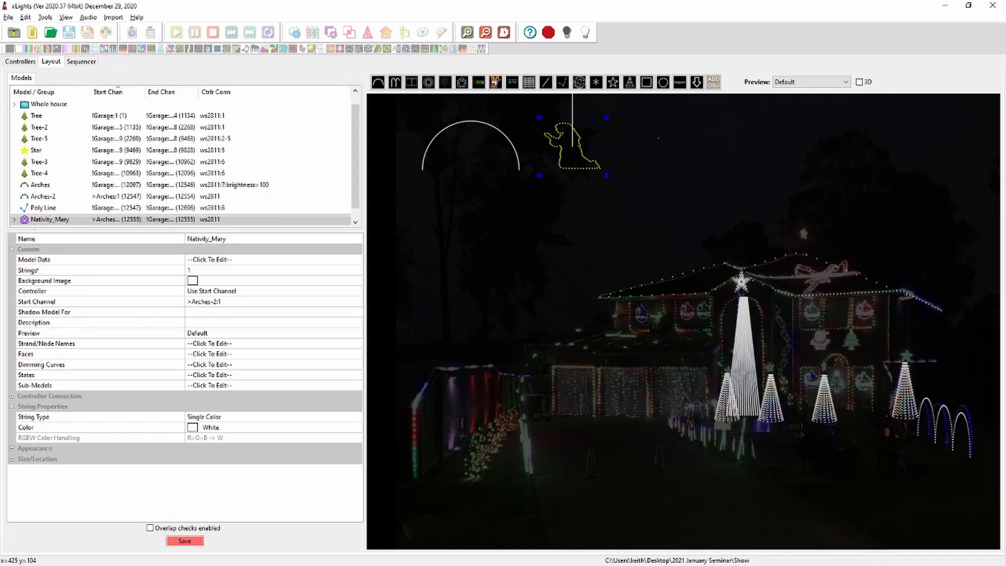
Nudge the Nativity_Mary model slightly left, then save the controllers
mouse_move(121, 221)
drag(587, 150, 578, 152)
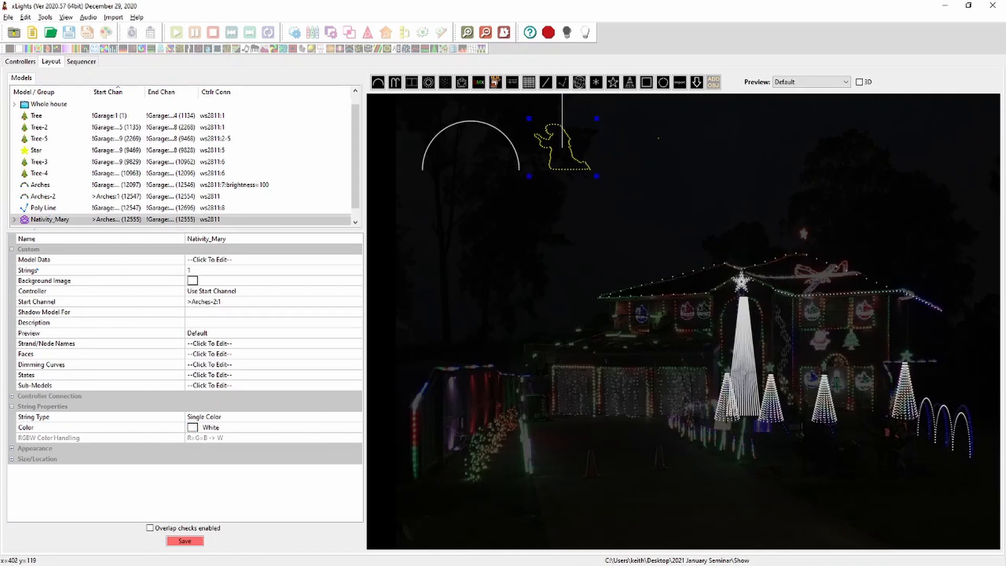
click(470, 123)
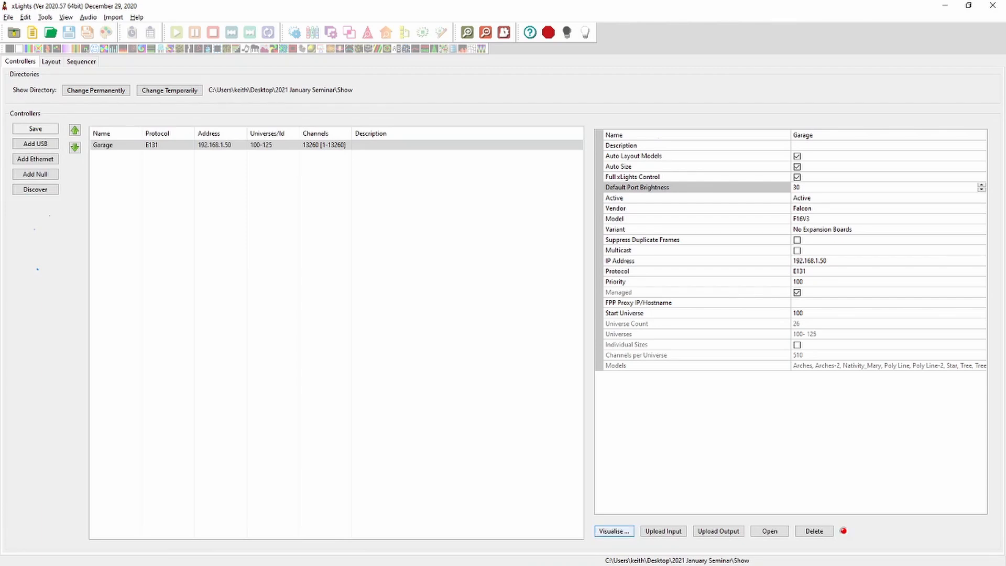
click(36, 129)
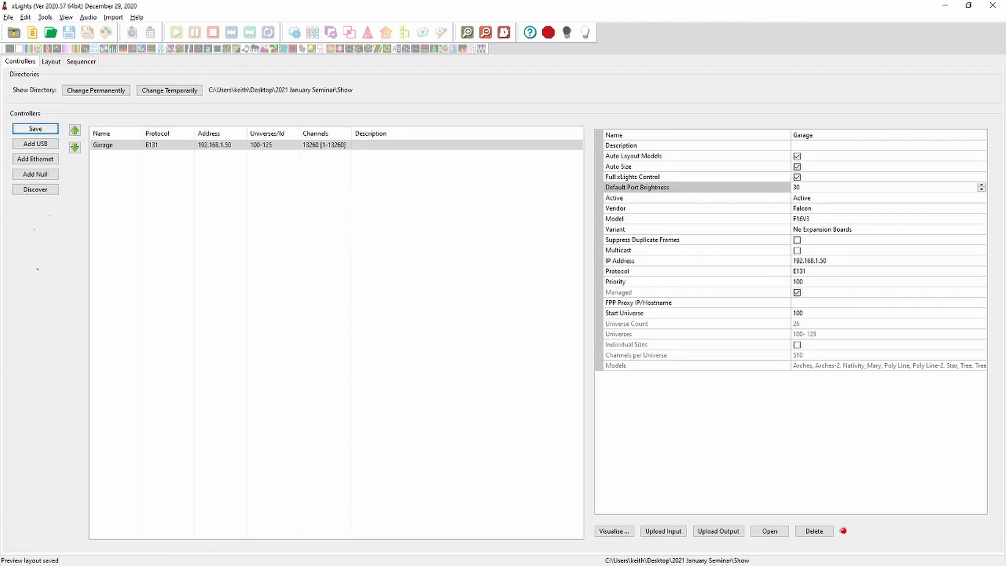
In the controller visualiser, assign Arches-2 and then Nativity_Mary to Serial Port 2
click(614, 530)
scroll(367, 241, down, 3)
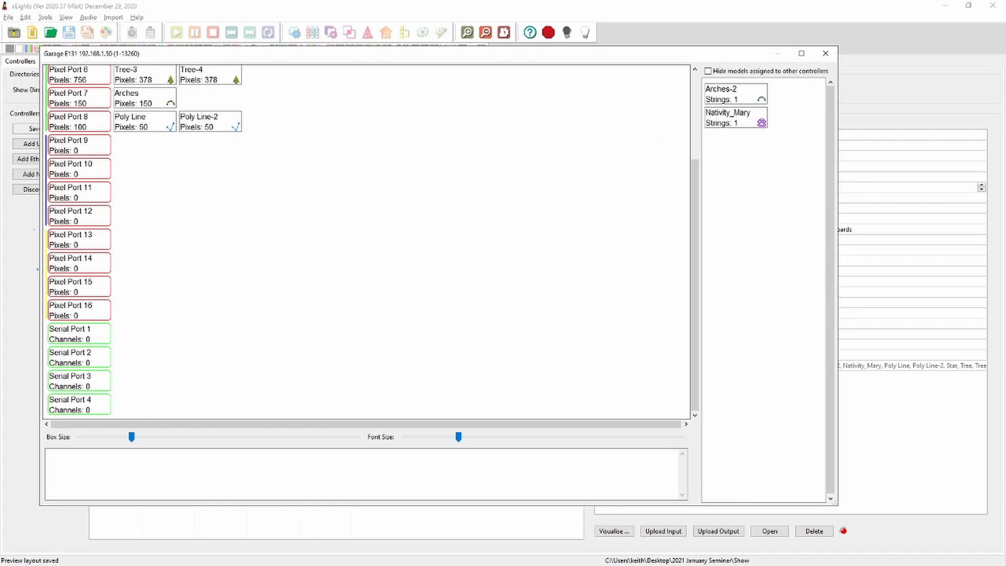
drag(720, 96, 80, 357)
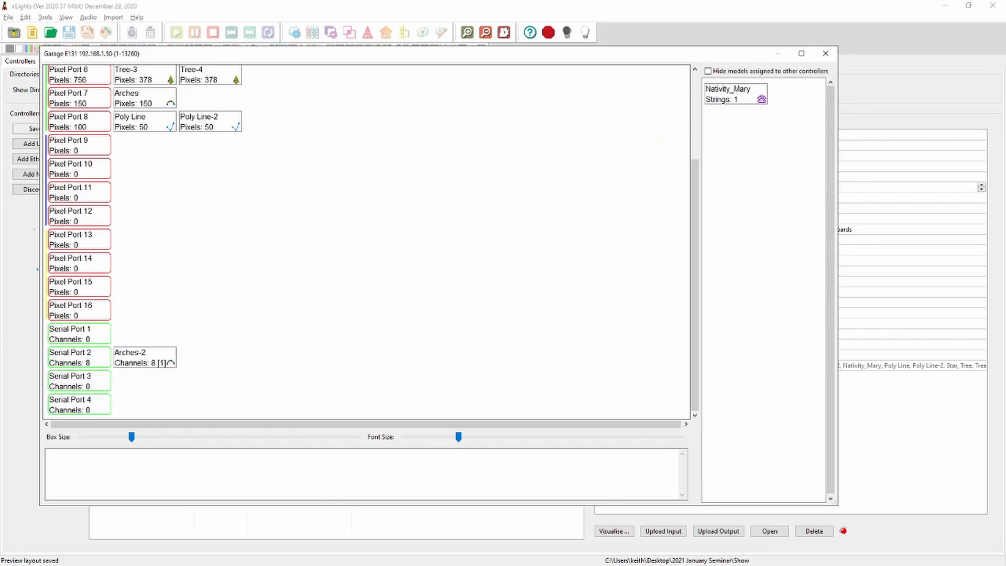
drag(733, 96, 167, 361)
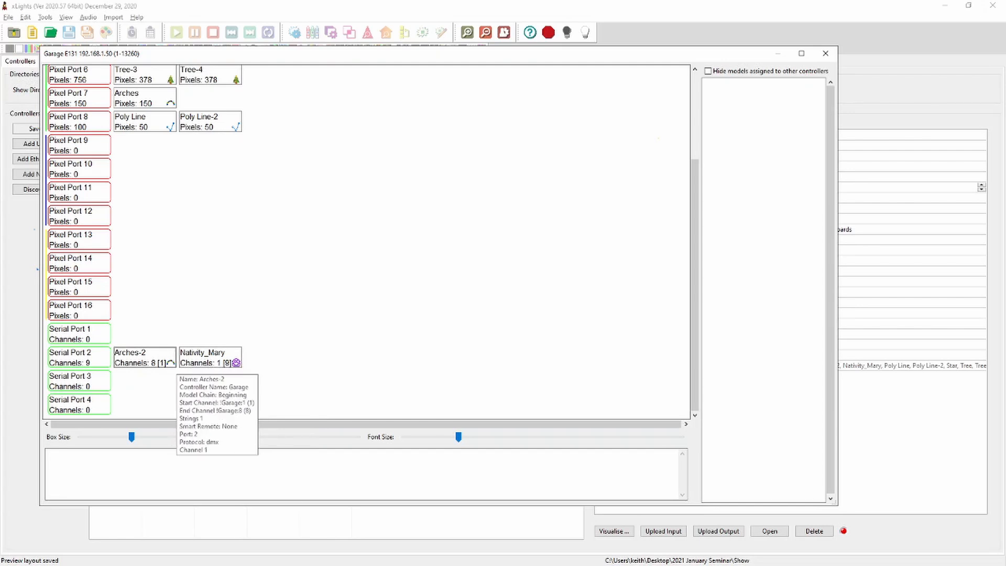
Set the Arches-2 DMX channel to 17
right_click(139, 358)
click(157, 402)
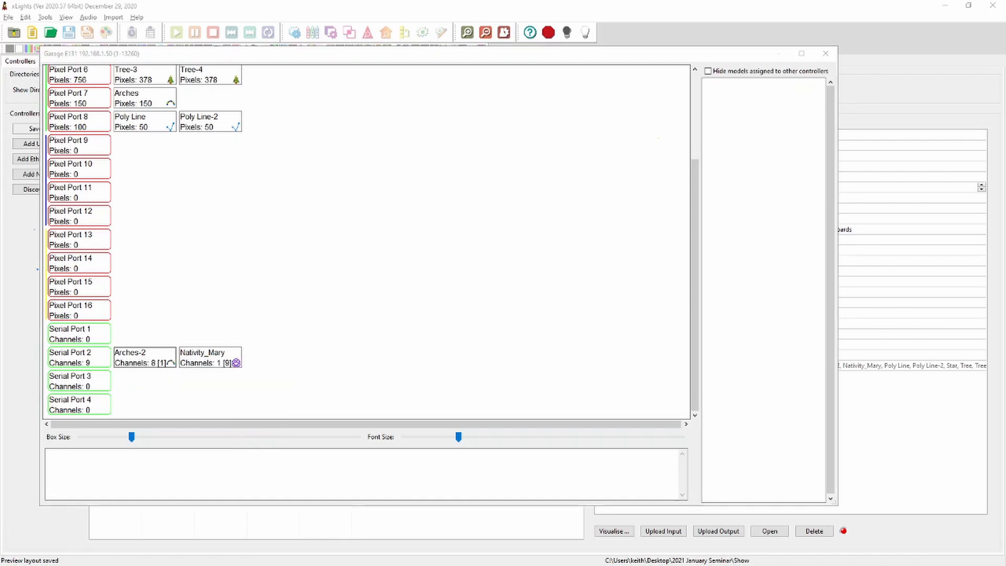
text(17)
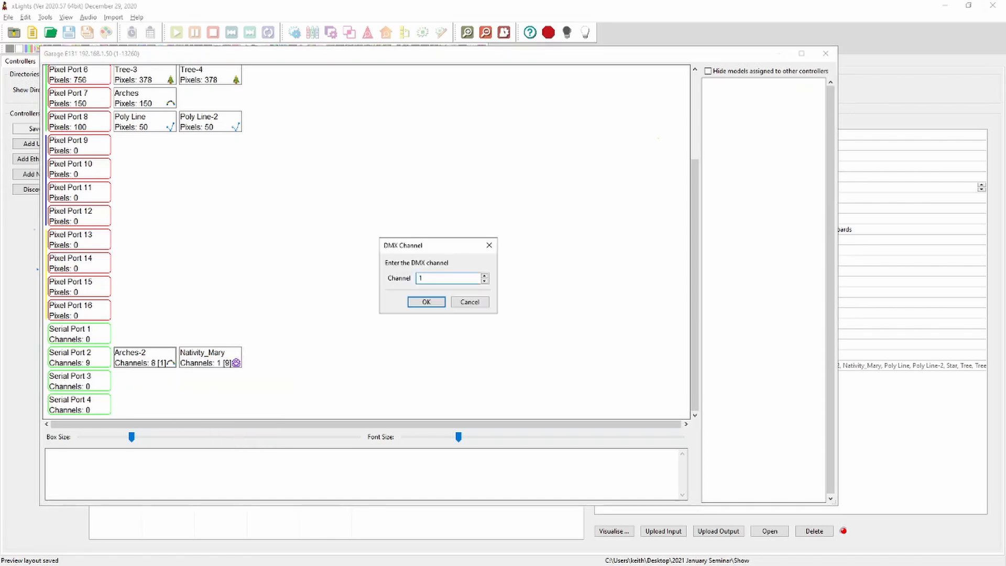
key(Return)
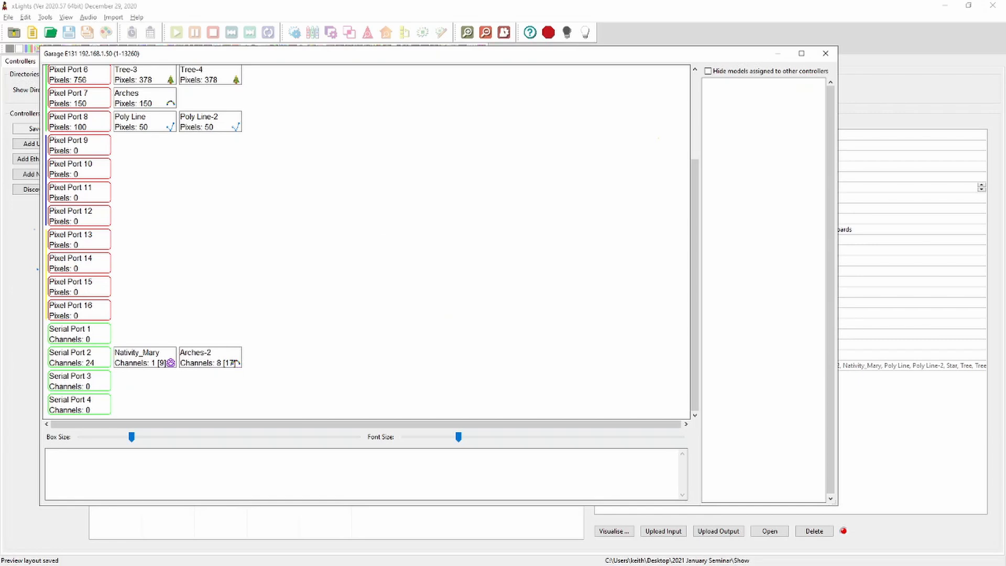
Move Arches-2 back in front of Nativity_Mary on Serial Port 2
mouse_move(235, 363)
drag(237, 363, 130, 361)
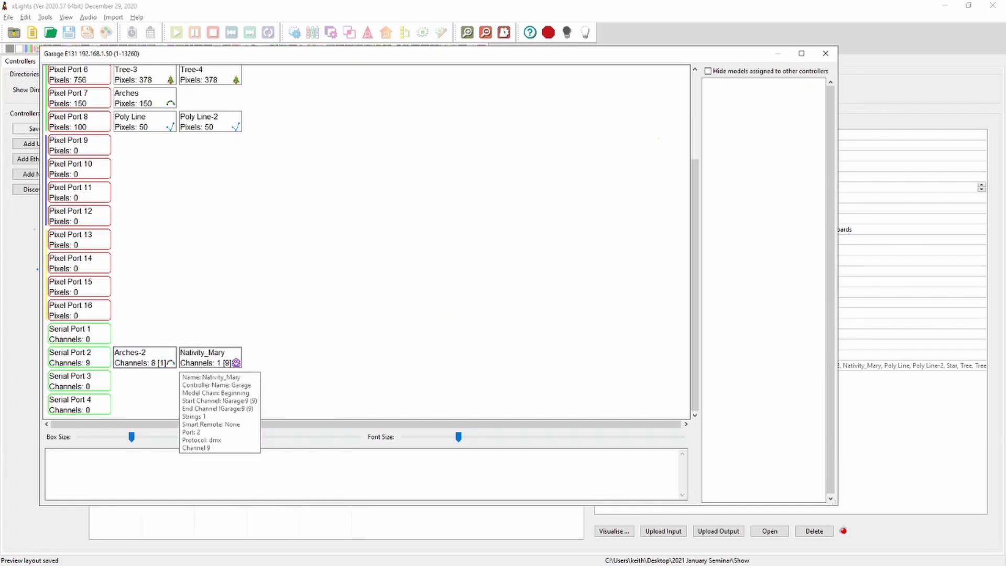
mouse_move(166, 353)
drag(167, 353, 122, 359)
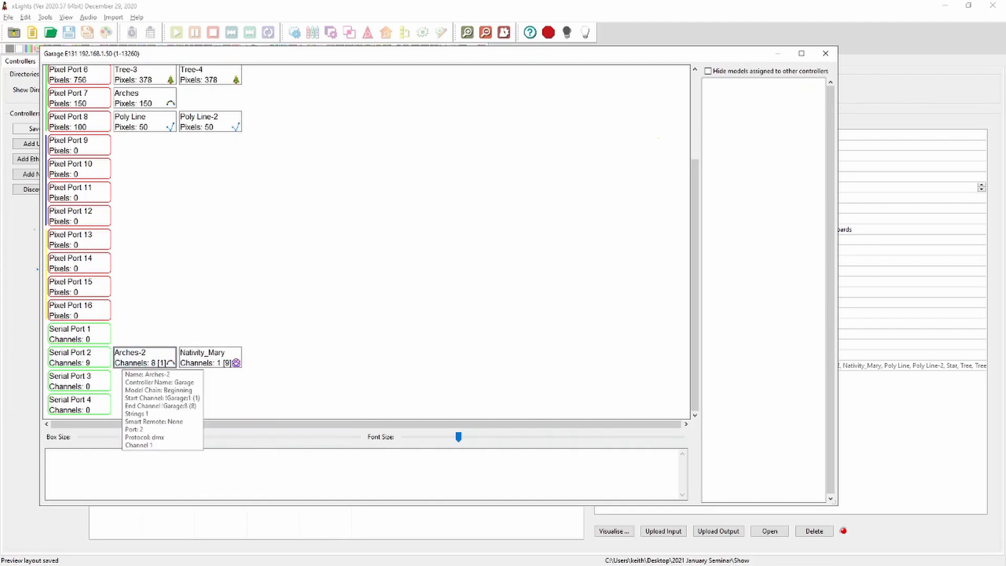
Set the Arches-2 DMX channel on Serial Port 2 to 17 again, check the port details, and close the visualiser
right_click(129, 358)
click(152, 409)
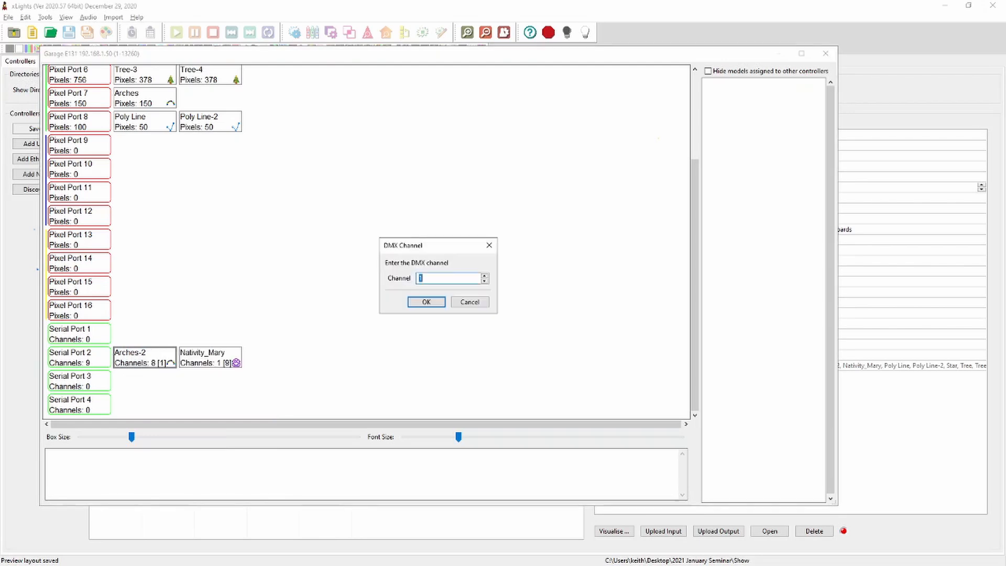
text(17)
key(Return)
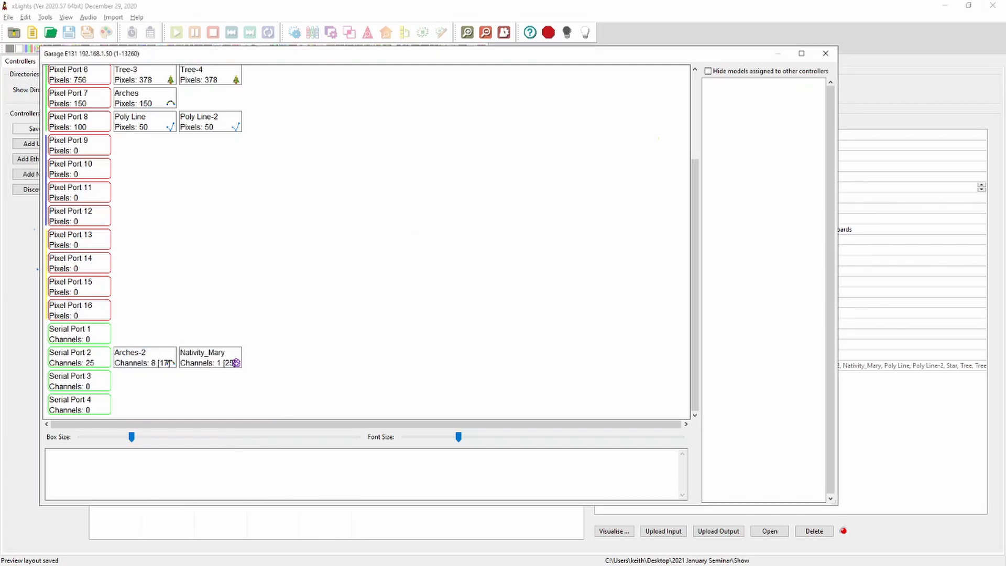
mouse_move(169, 362)
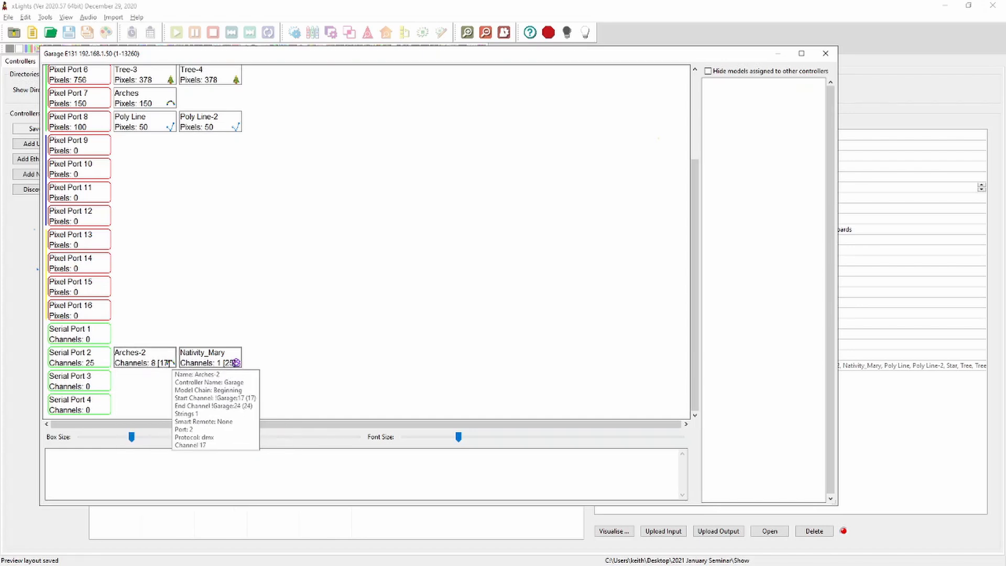
mouse_move(88, 366)
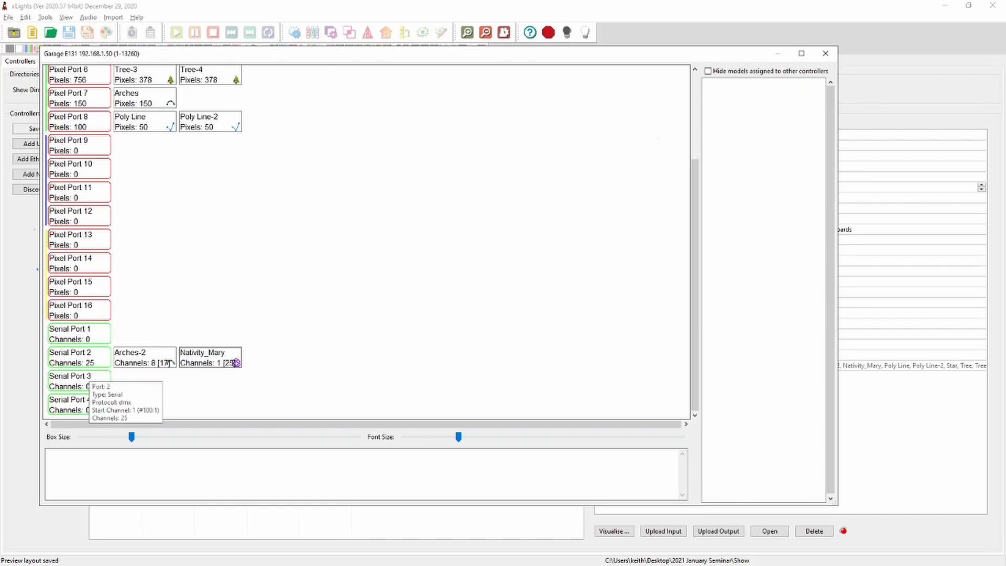
scroll(143, 241, up, 5)
scroll(143, 241, down, 5)
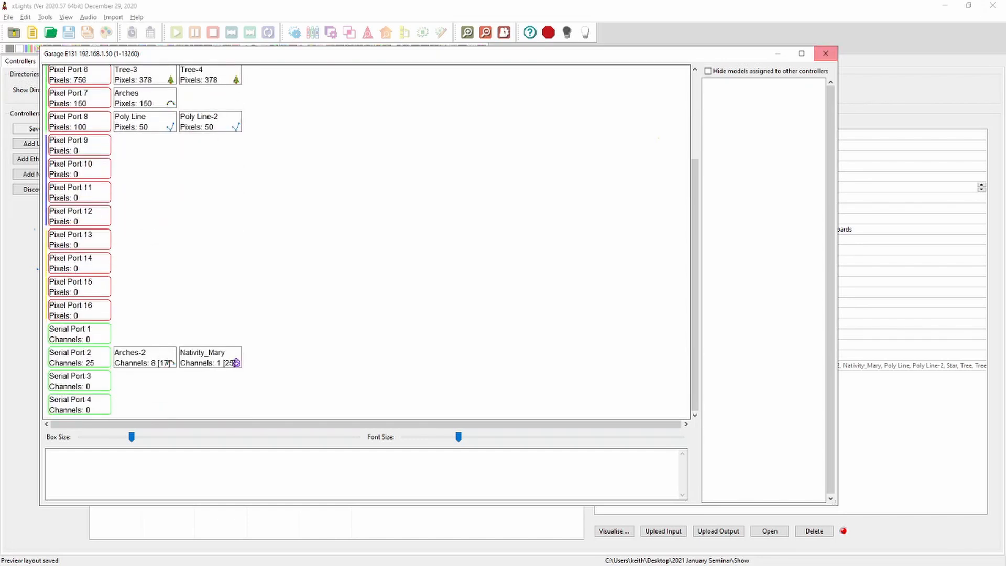
click(825, 53)
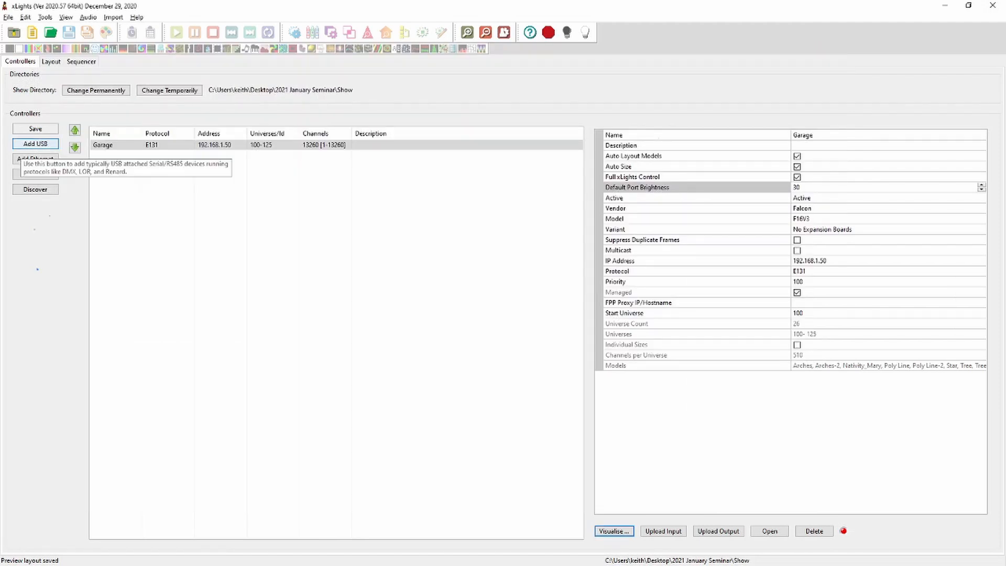
Add a new USB controller and name it LOR
click(32, 145)
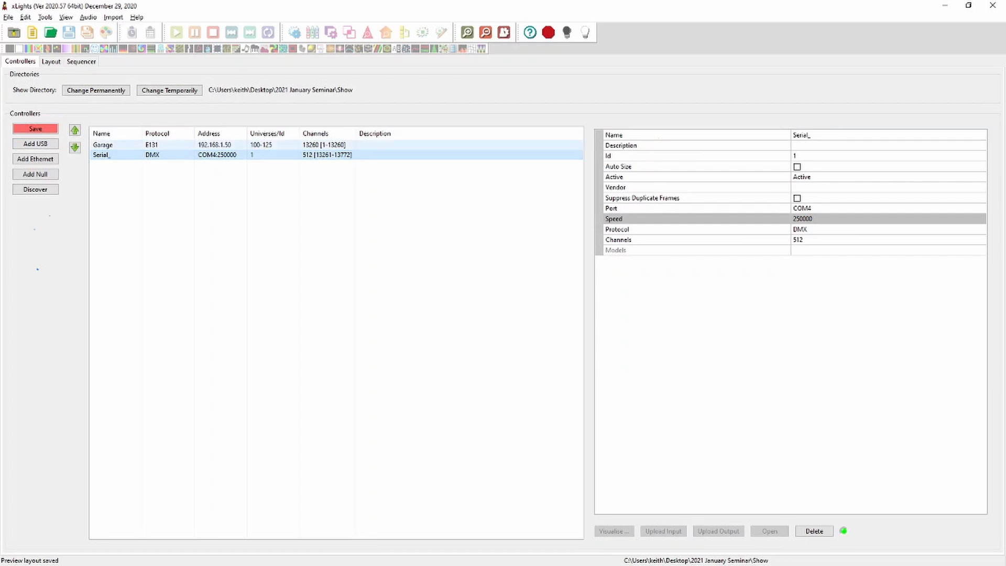
click(819, 136)
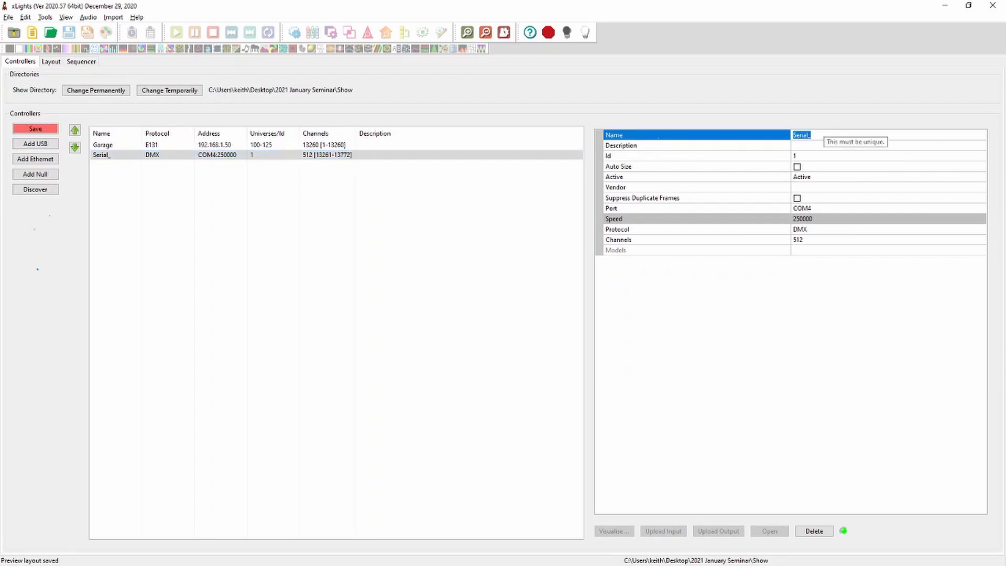
text(LOR)
key(Return)
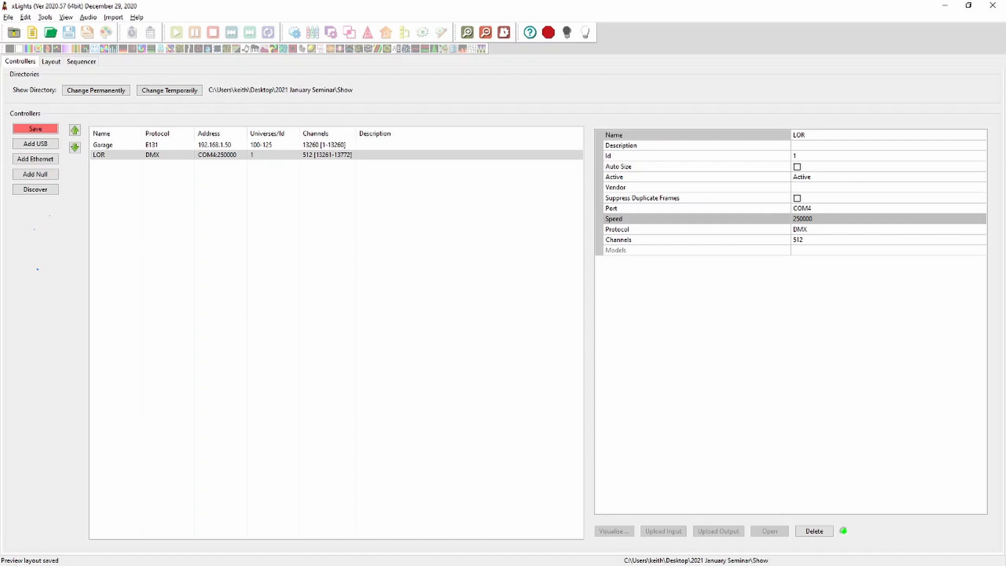
Set the LOR controller's protocol to LOR
click(808, 229)
click(808, 230)
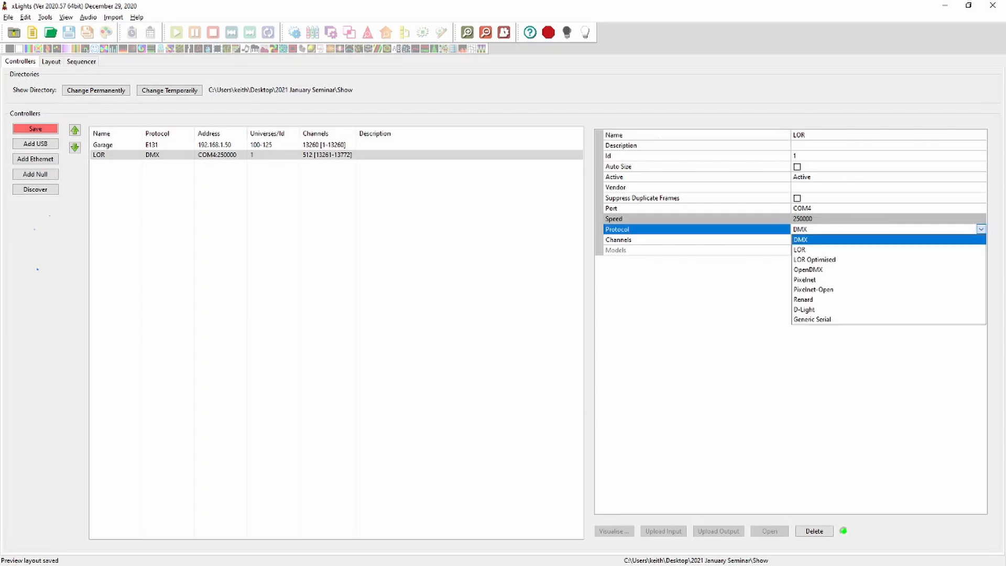
click(808, 250)
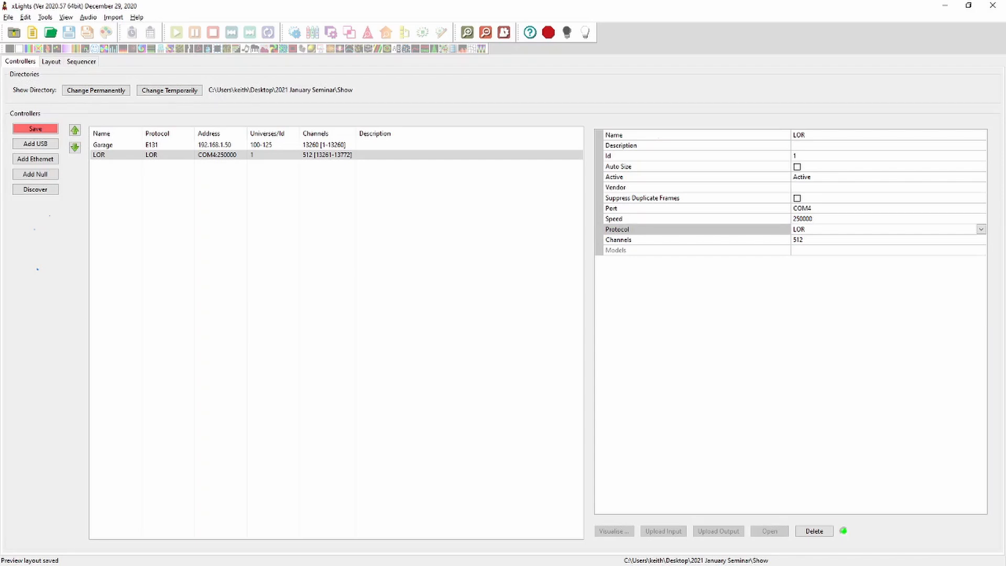
Set the LOR controller's vendor to LOR and its model to CTB16PC
click(817, 187)
click(817, 188)
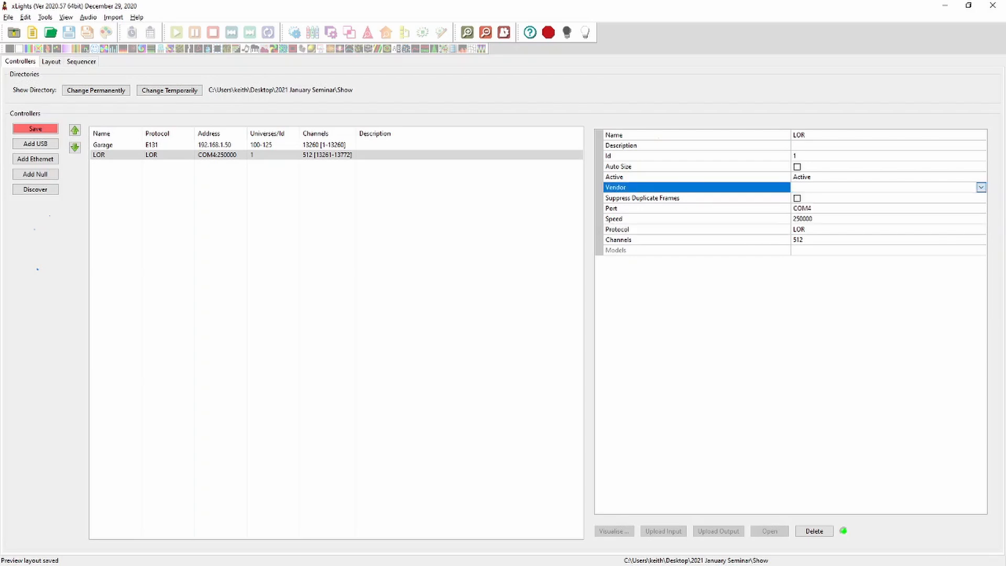
click(817, 219)
click(817, 198)
click(817, 198)
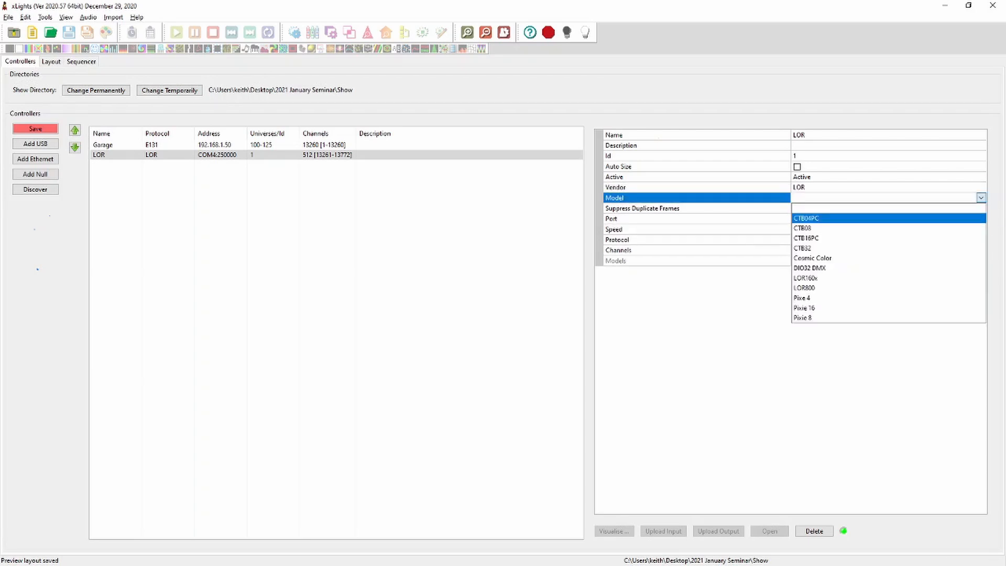
click(817, 238)
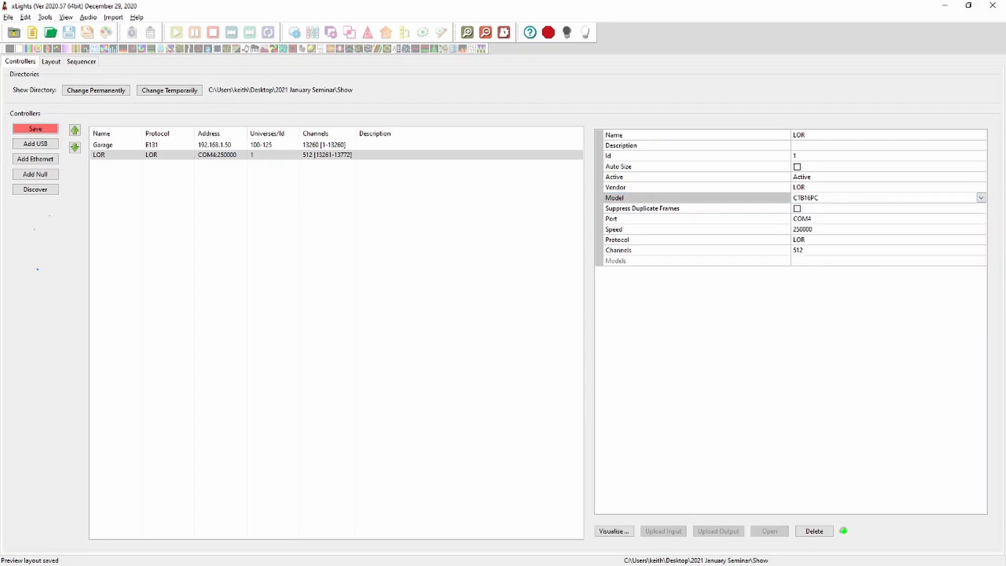
Inspect the LOR controller's visualiser, close it, and save the controllers
click(613, 531)
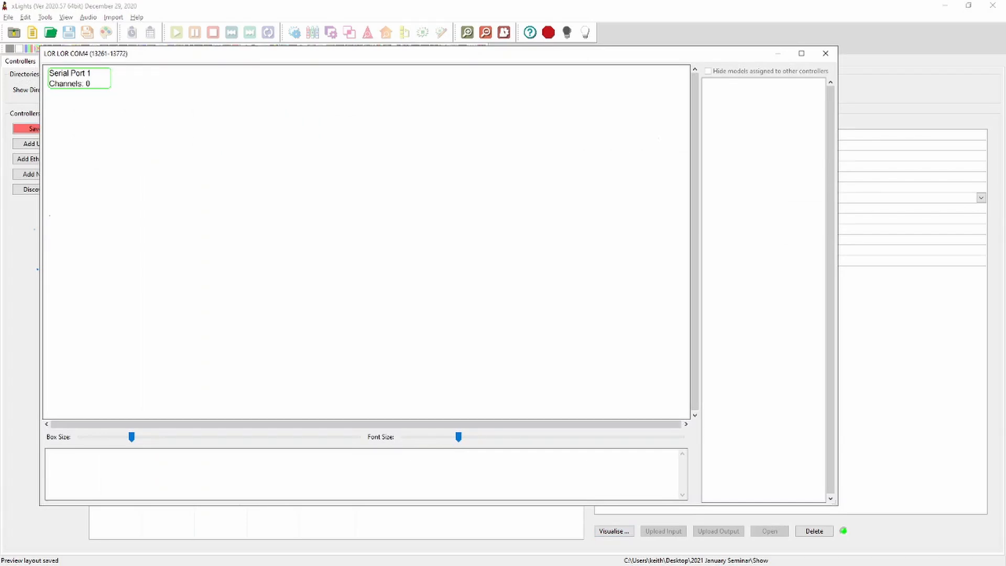
click(825, 53)
click(618, 166)
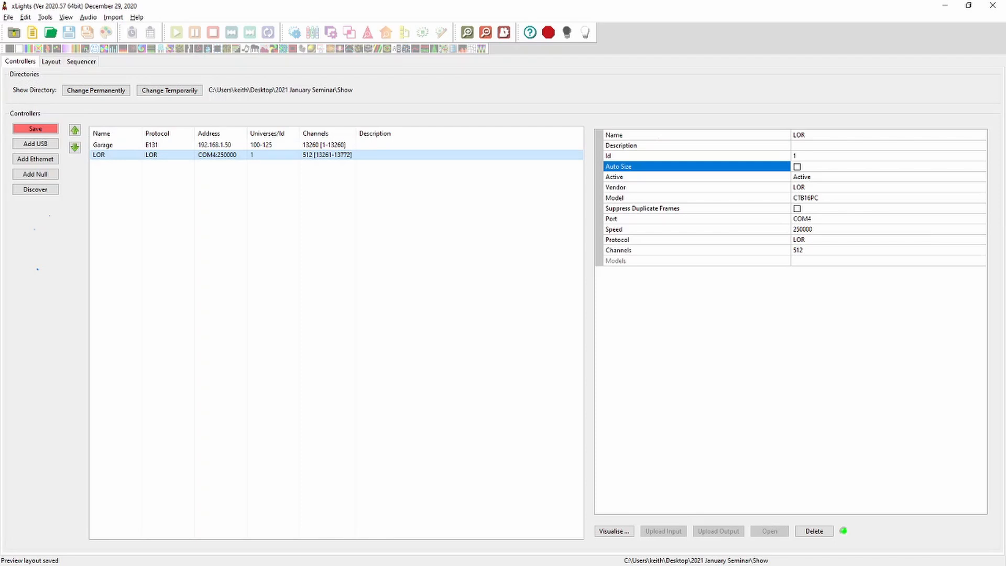
click(35, 129)
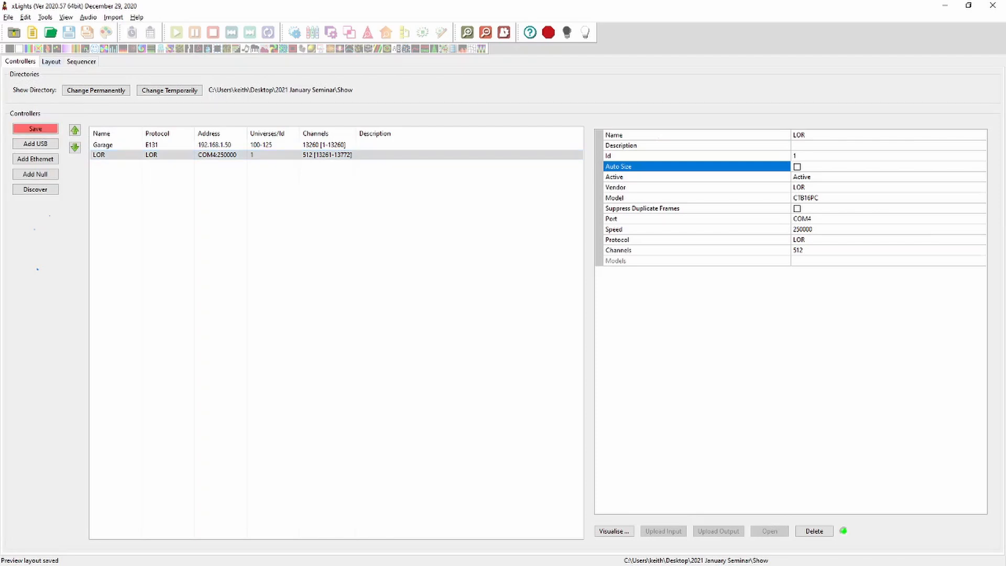
In the layout, set the Arches-2 model's controller property to Use Start Channel
click(50, 62)
click(438, 135)
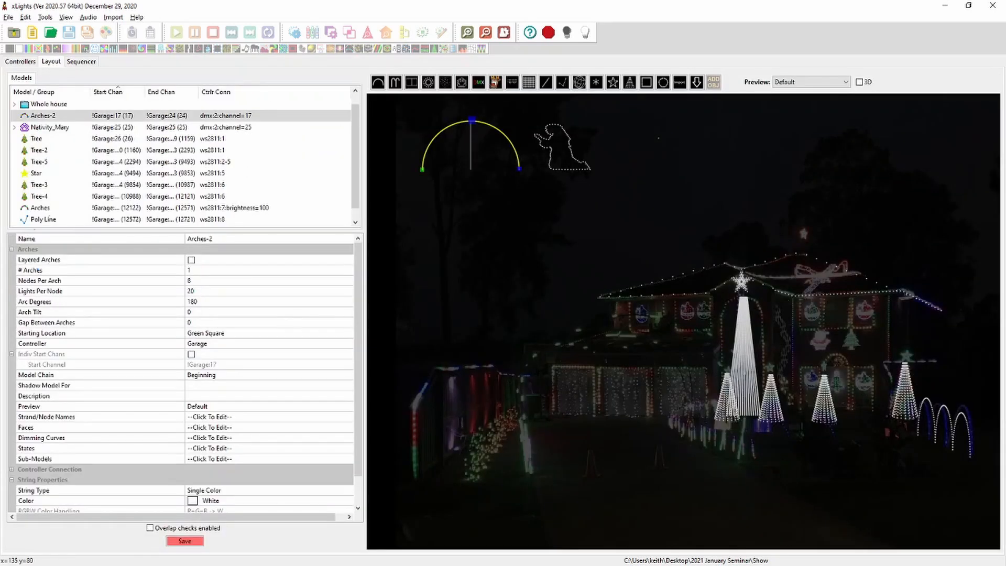
click(230, 343)
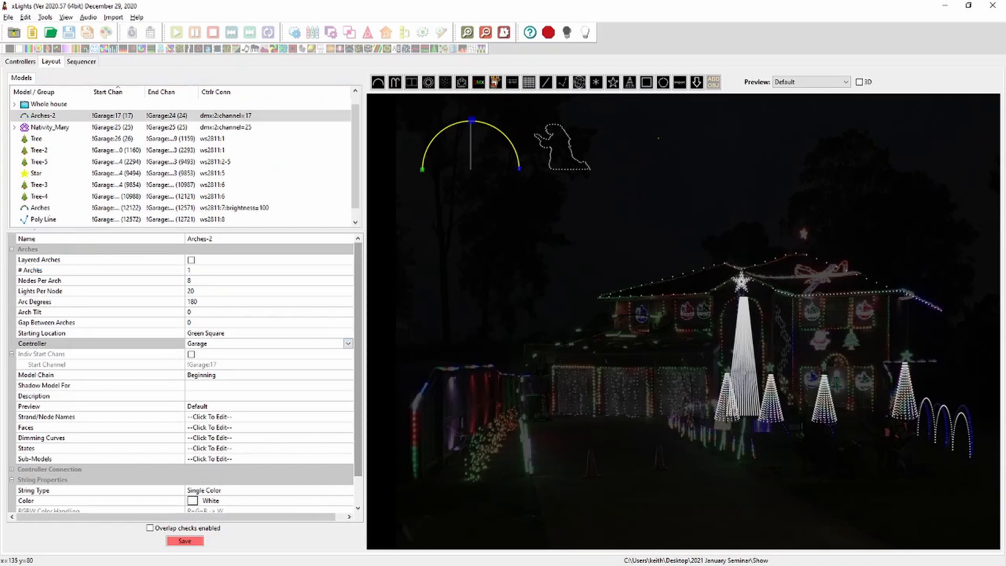
click(347, 343)
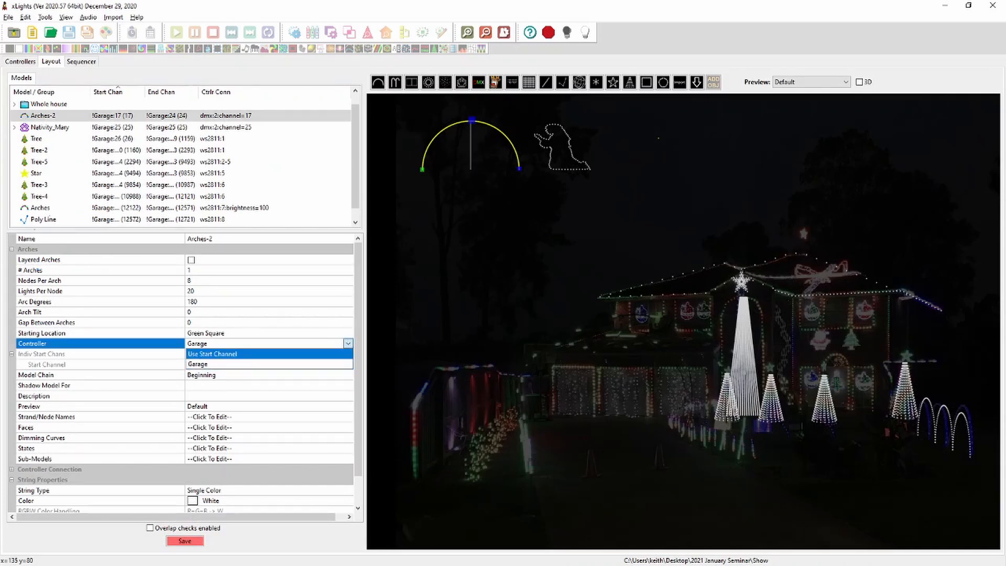
click(230, 355)
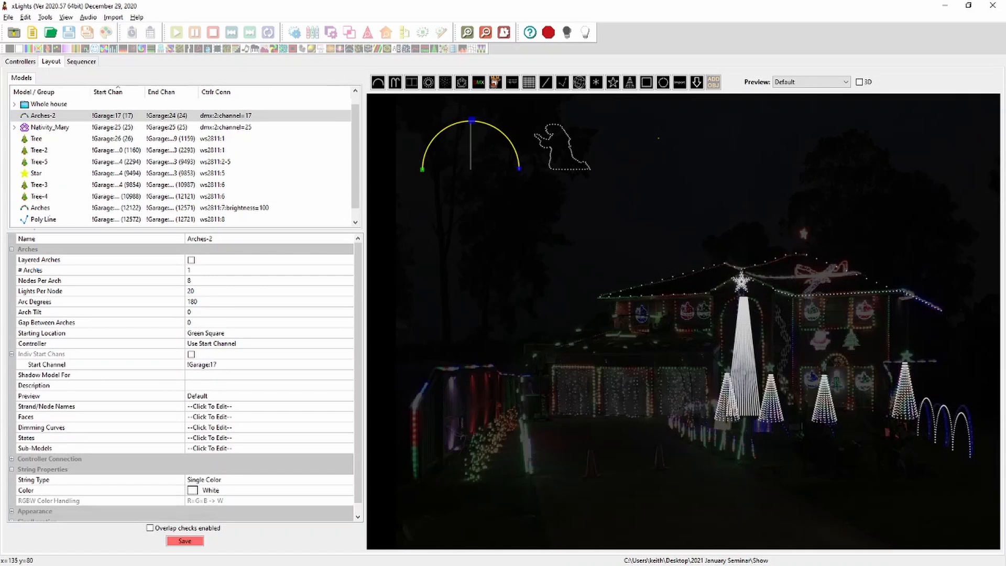
Set the Nativity_Mary model's controller property to Use Start Channel
click(551, 144)
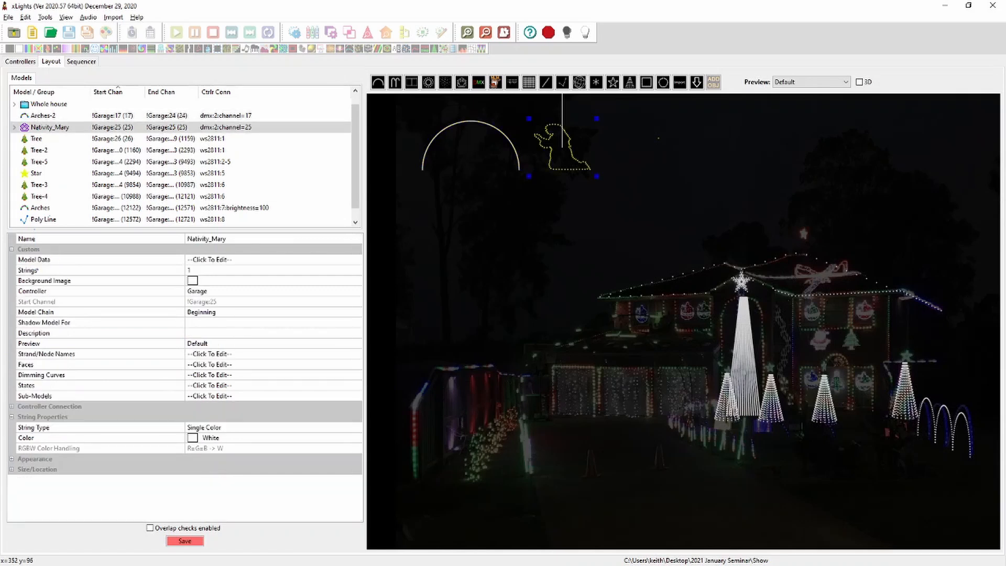
click(348, 291)
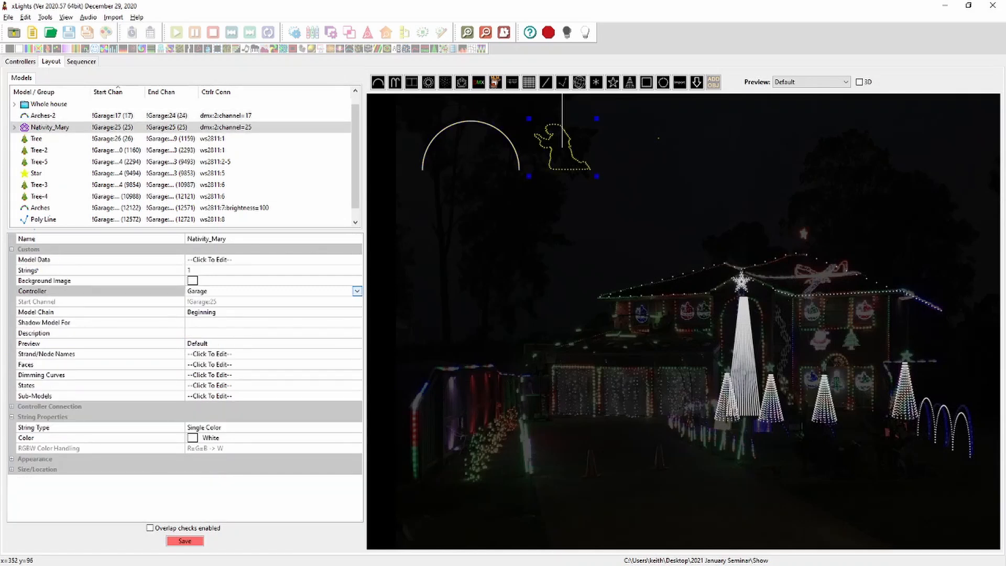
click(357, 291)
click(246, 301)
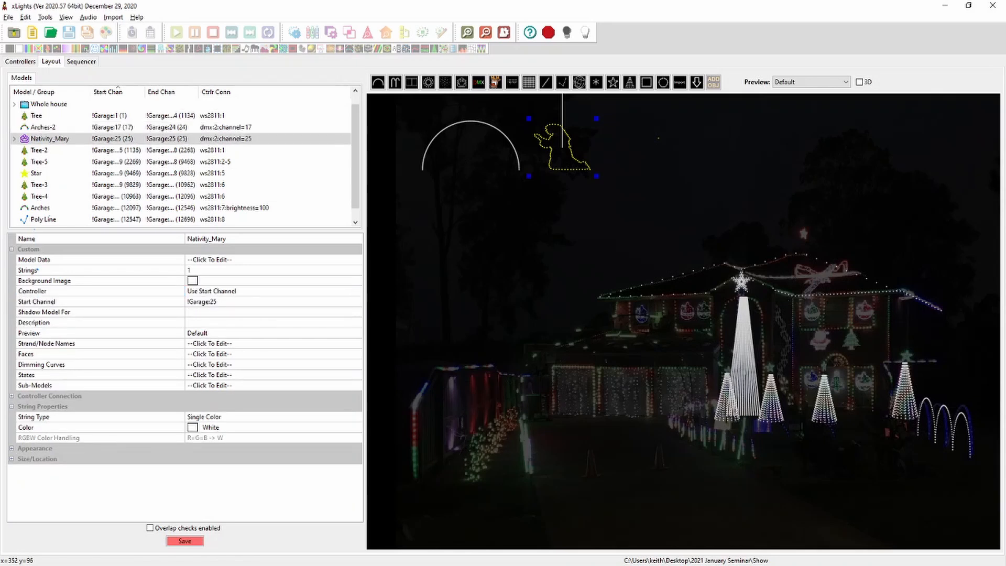
Set Nativity_Mary's start channel to offset from the LOR controller
click(272, 302)
click(357, 301)
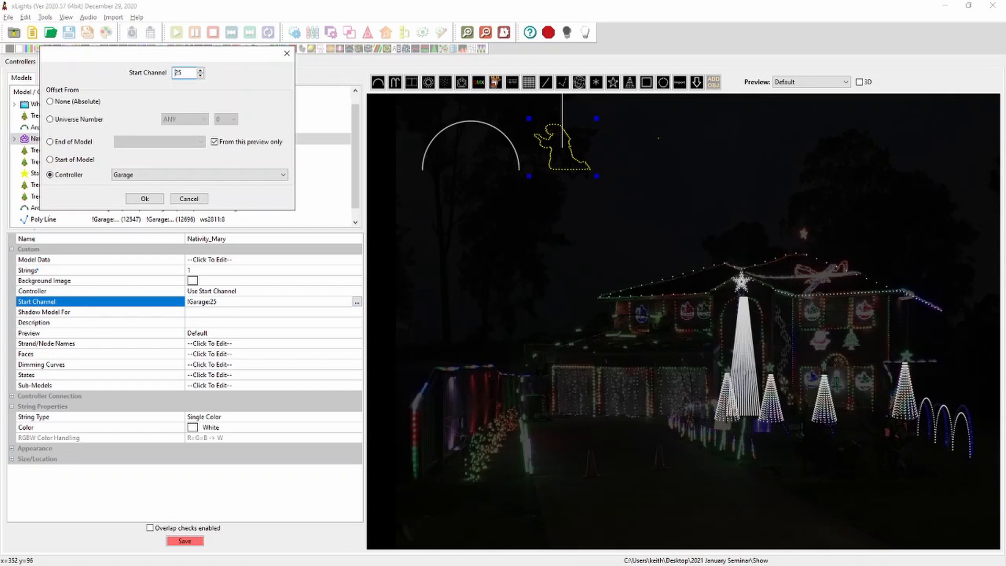
click(210, 174)
click(178, 192)
click(144, 198)
Set Arches-2's start channel to offset from the LOR controller and save the layout
click(492, 150)
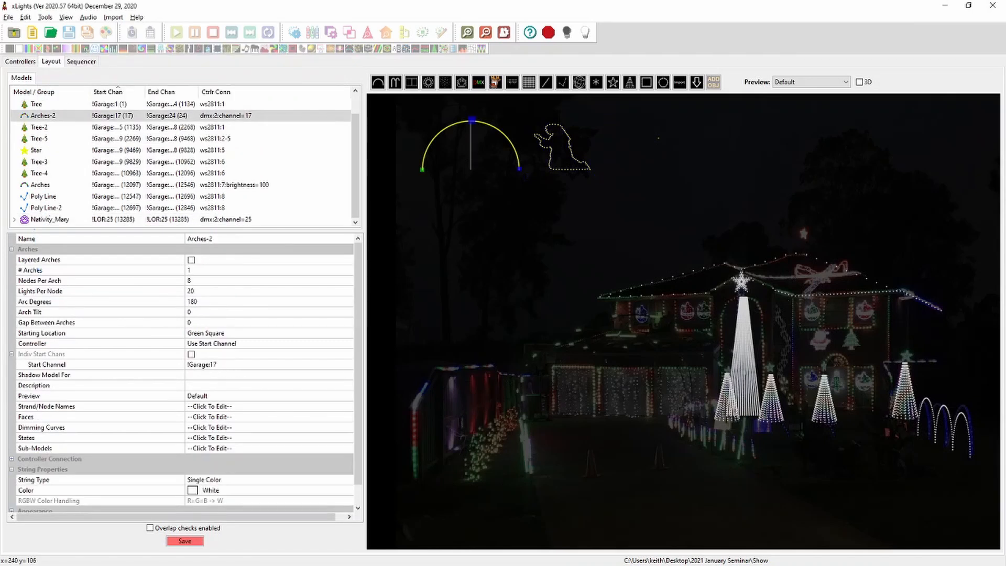
click(267, 365)
click(348, 365)
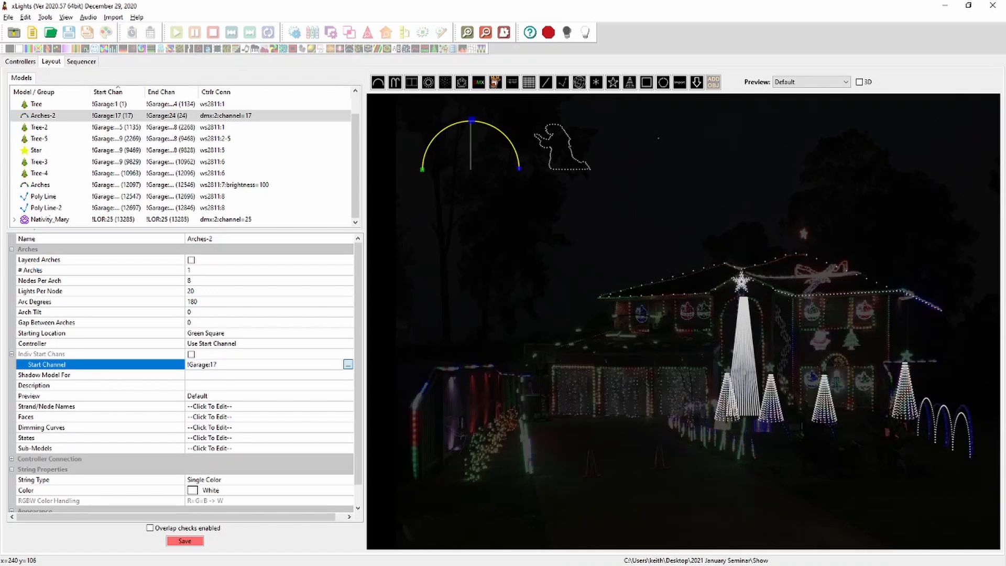
click(209, 174)
click(167, 188)
click(144, 199)
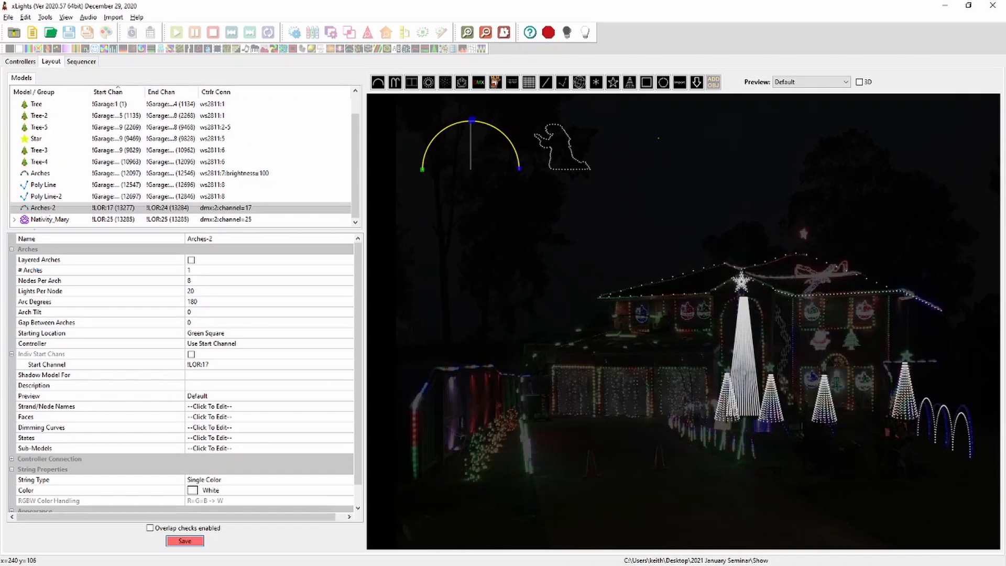
click(184, 540)
click(20, 61)
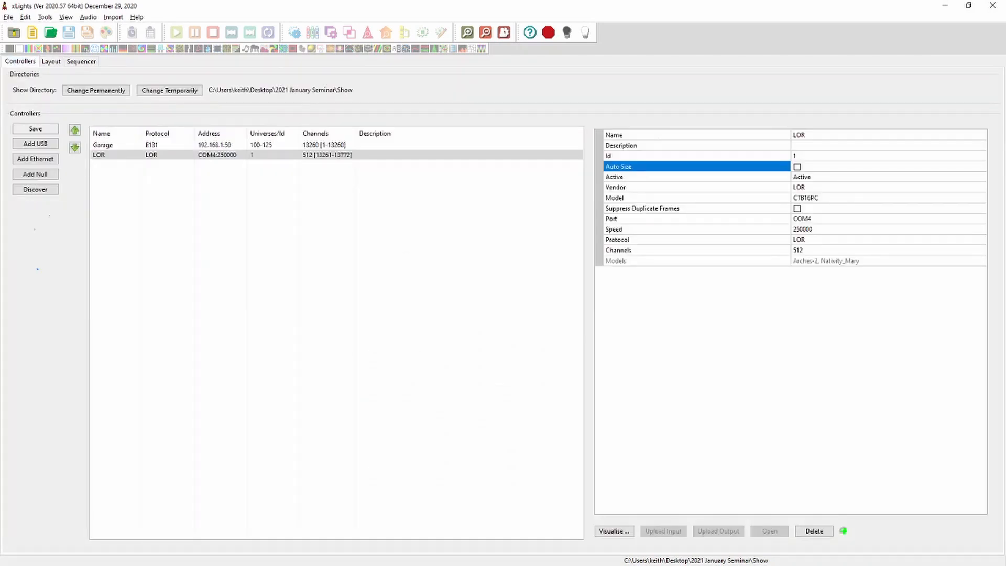
In the LOR controller's visualiser, move Arches-2 and Nativity_Mary from Serial Port 2 onto Serial Port 1
click(614, 531)
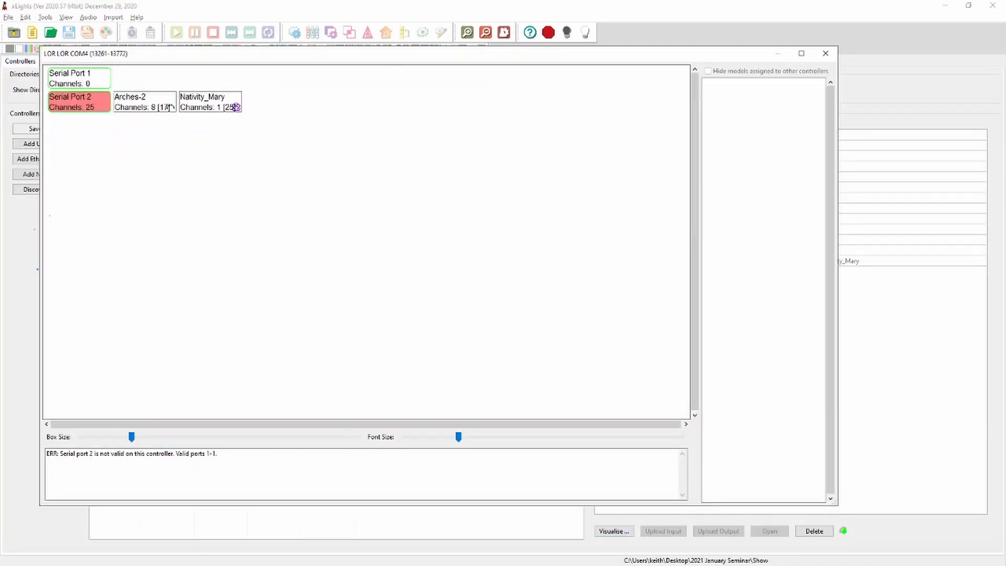
drag(144, 106, 83, 80)
drag(146, 96, 169, 83)
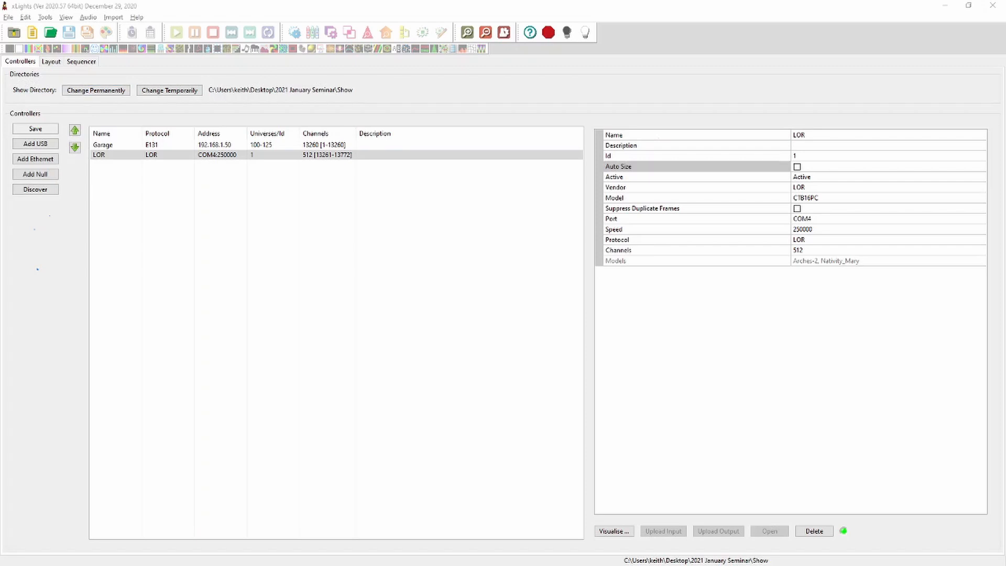
Change the LOR controller's protocol to DMX
click(158, 155)
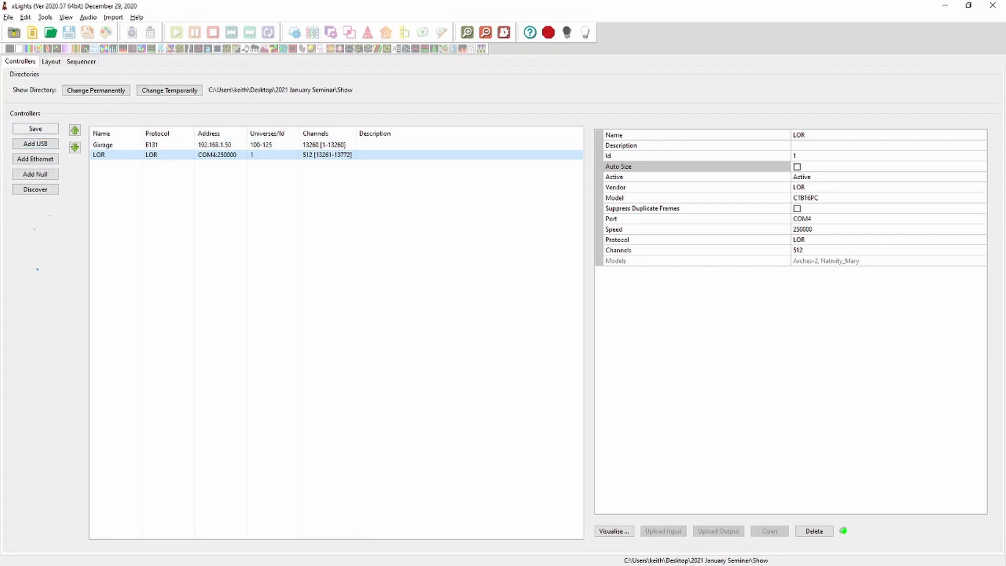
click(835, 219)
click(835, 198)
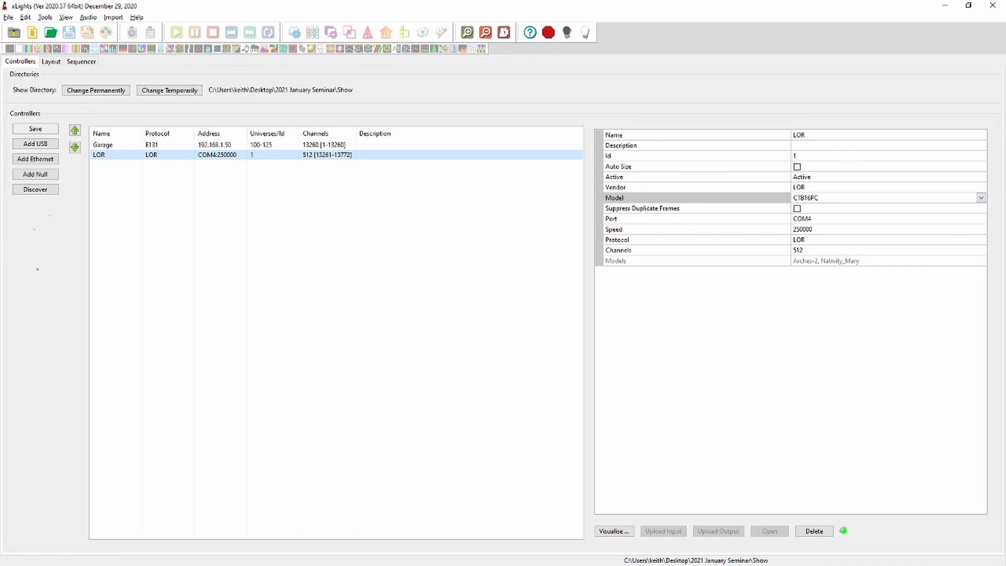
click(827, 240)
click(827, 239)
key(Return)
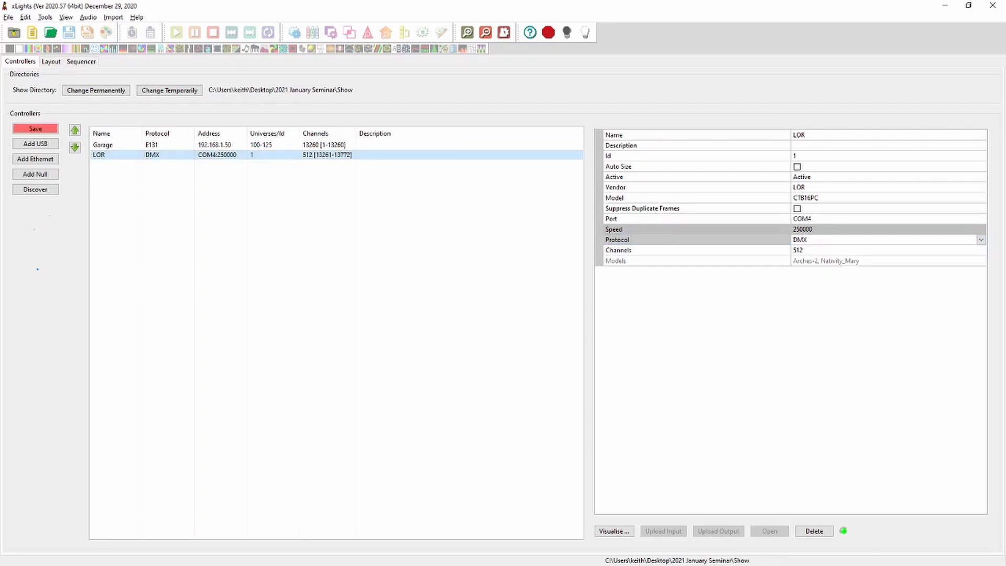
Clear the LOR controller's vendor selection
click(981, 177)
click(981, 188)
click(981, 187)
key(Return)
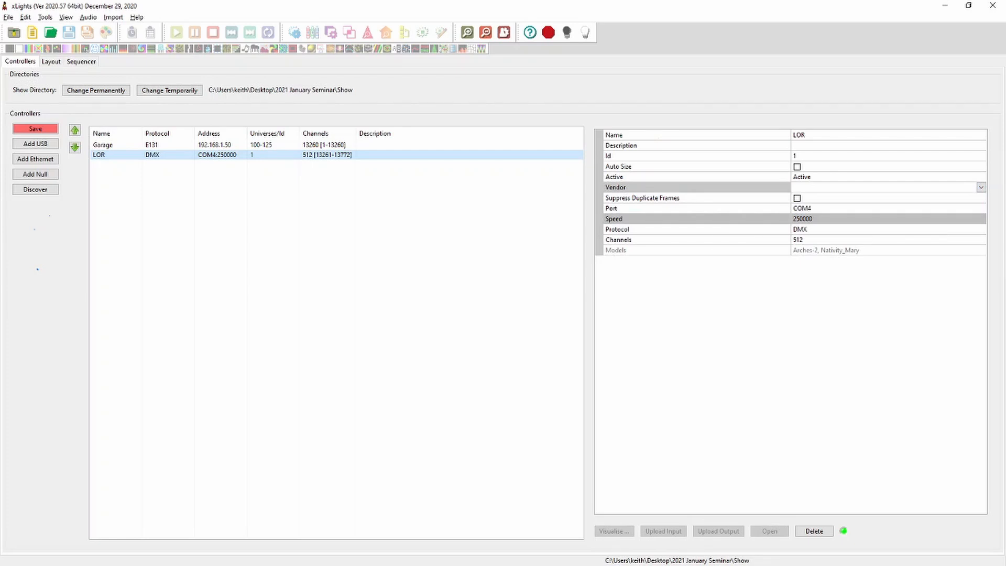
Change the LOR controller's protocol to Renard and its speed to 57600
click(981, 230)
click(981, 229)
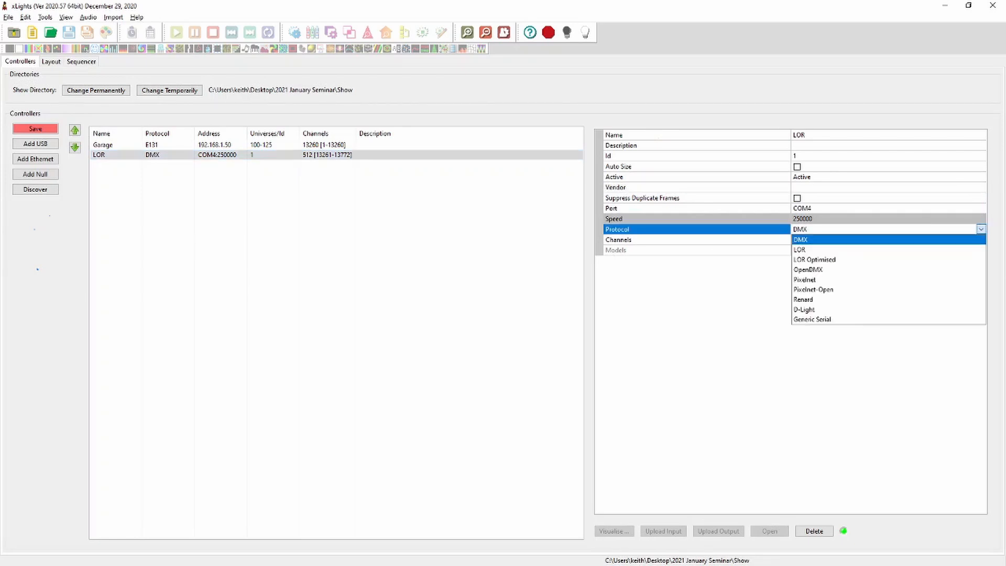
click(817, 299)
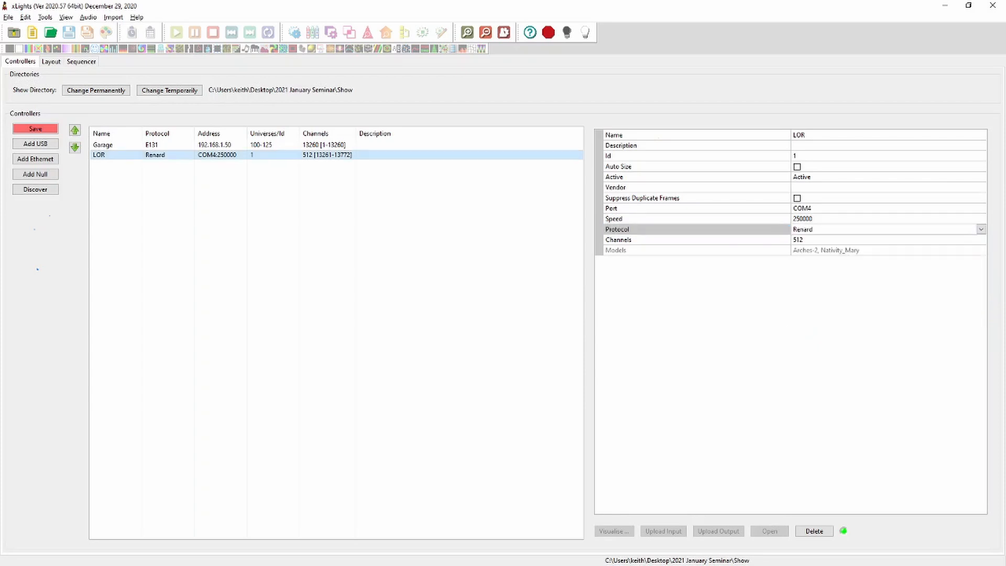
click(981, 219)
click(981, 219)
click(981, 219)
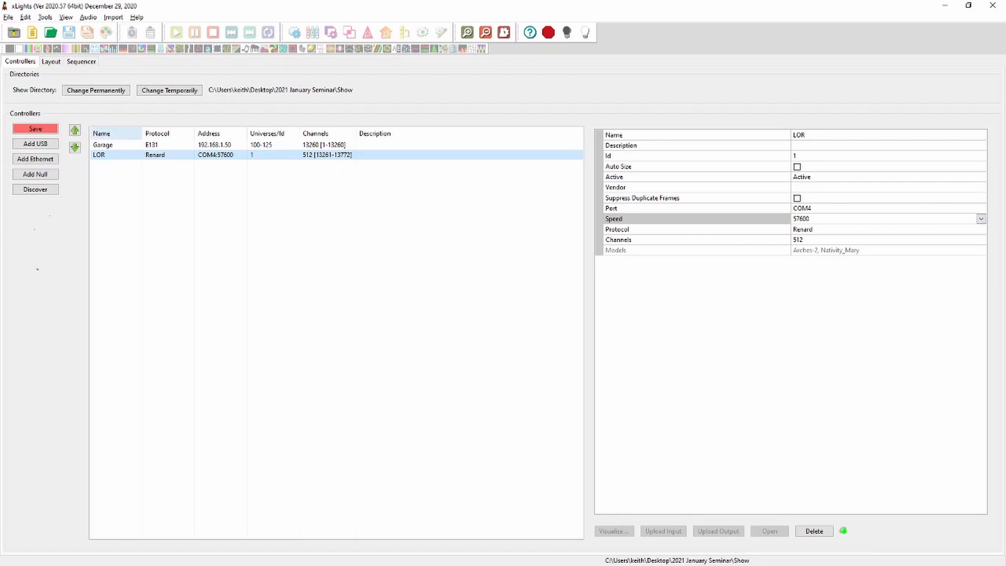
Rename the controller as arduino
click(658, 135)
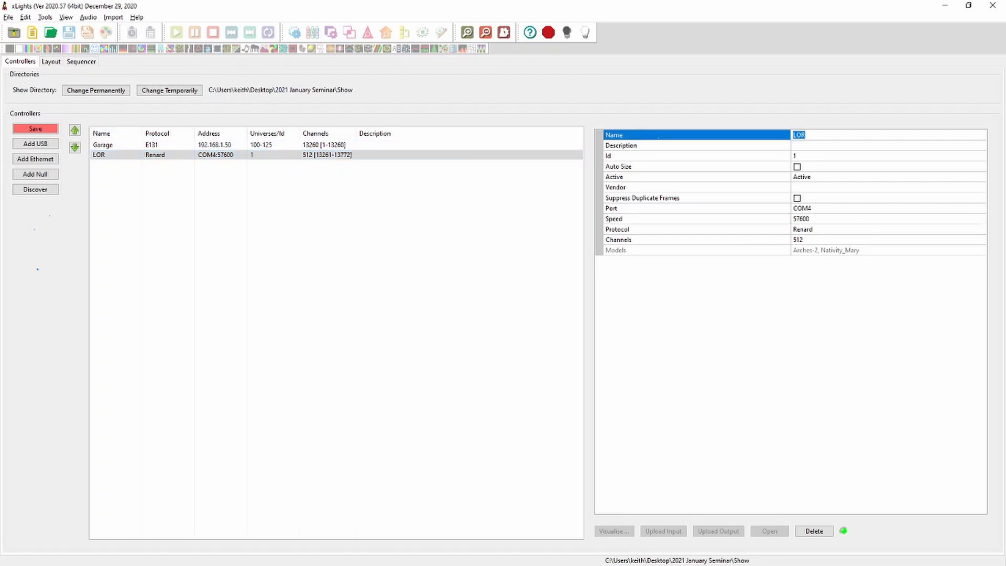
text(arduino)
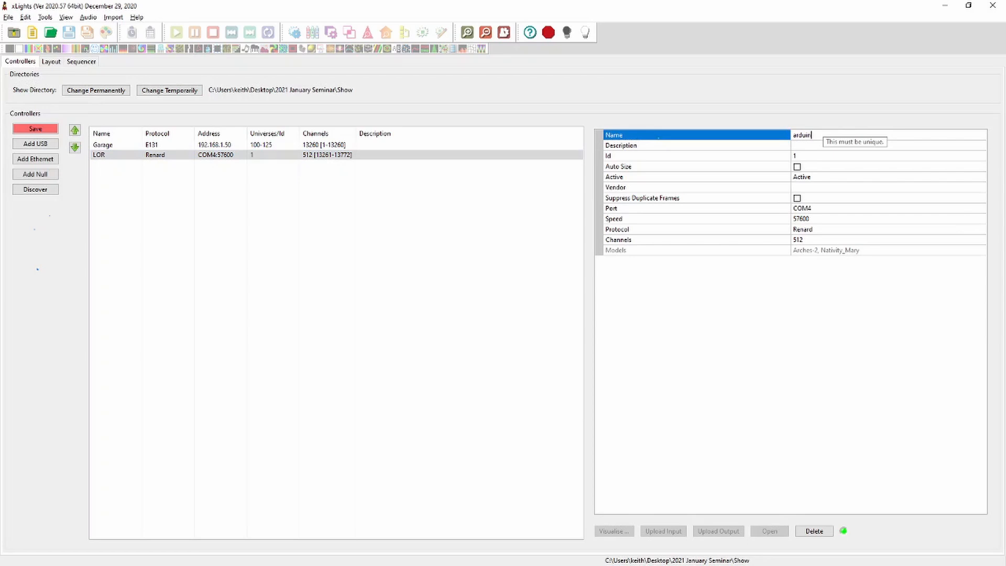
key(Tab)
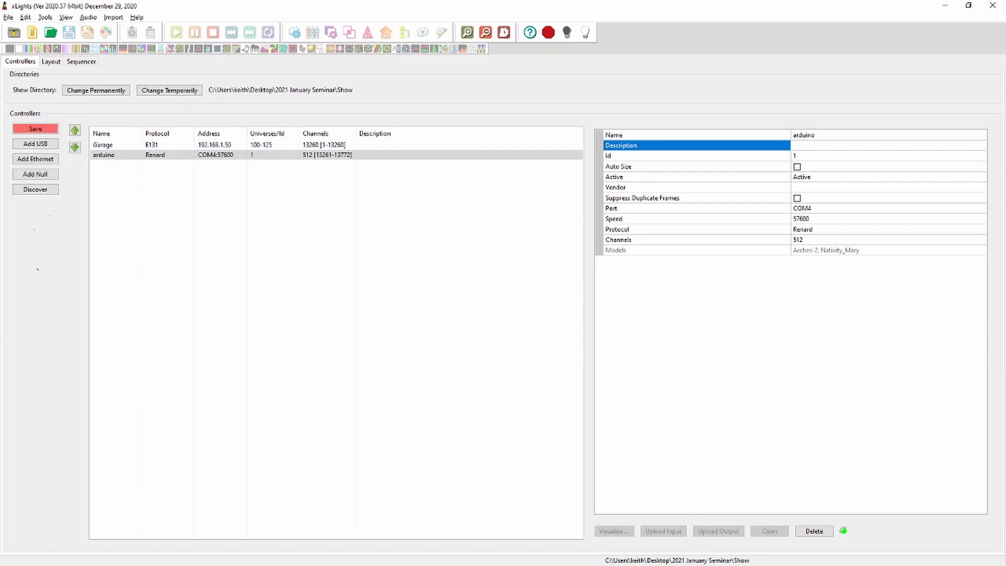
click(803, 229)
click(981, 230)
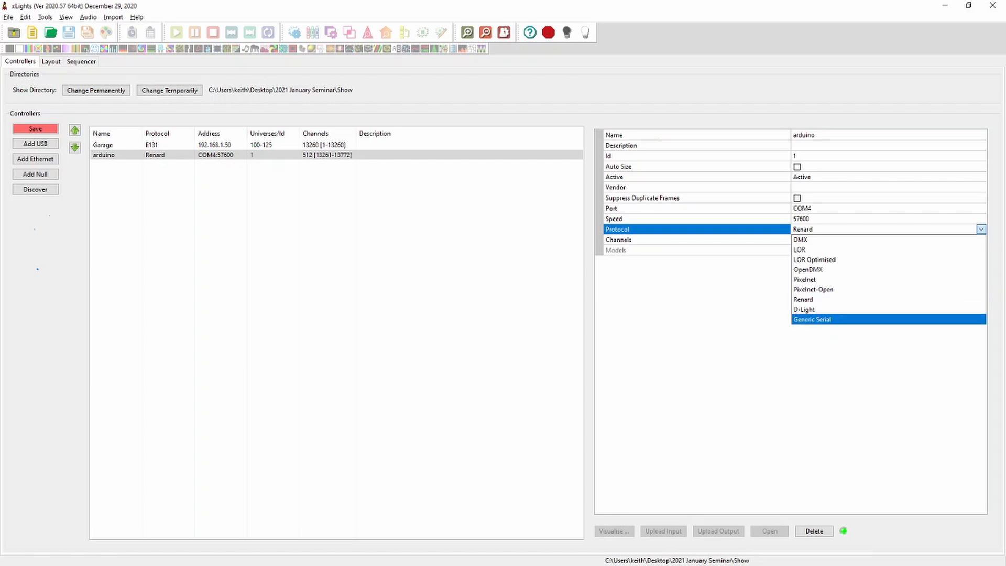
key(Escape)
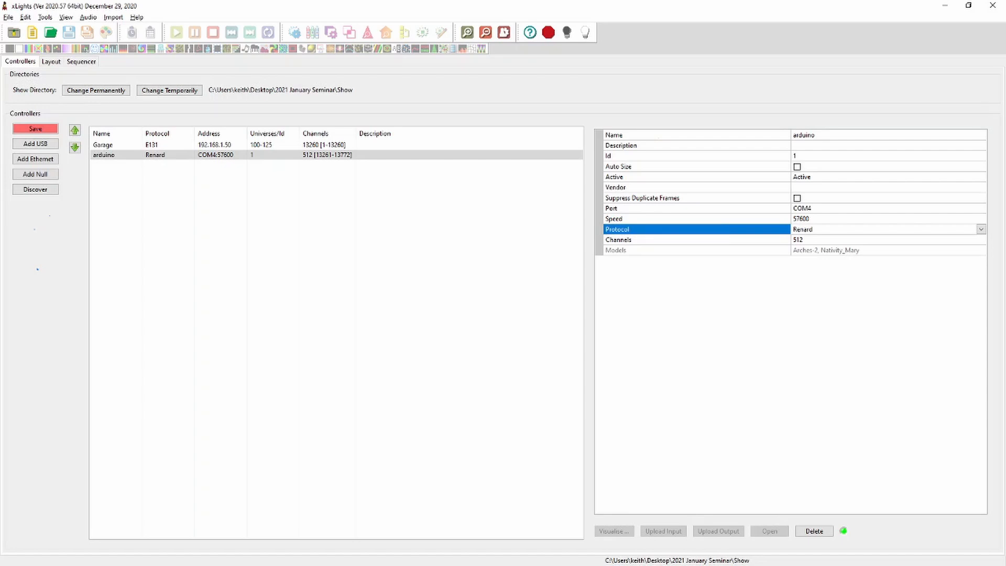
Set the arduino controller to Inactive
click(981, 177)
click(981, 177)
click(963, 197)
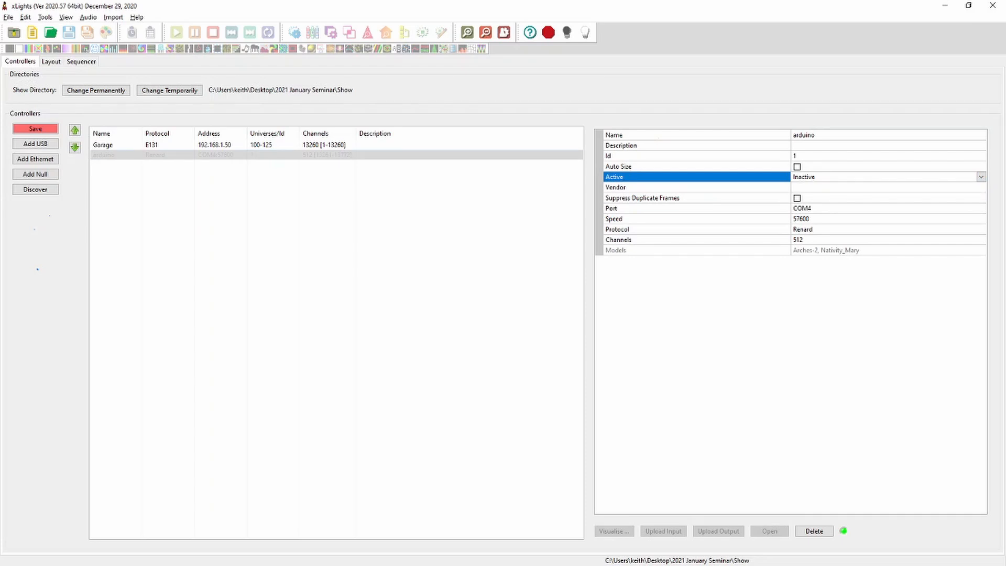
Open the Garage controller's visualiser to review its port assignments and menu options, then close it and reselect the controllers
click(220, 145)
click(614, 530)
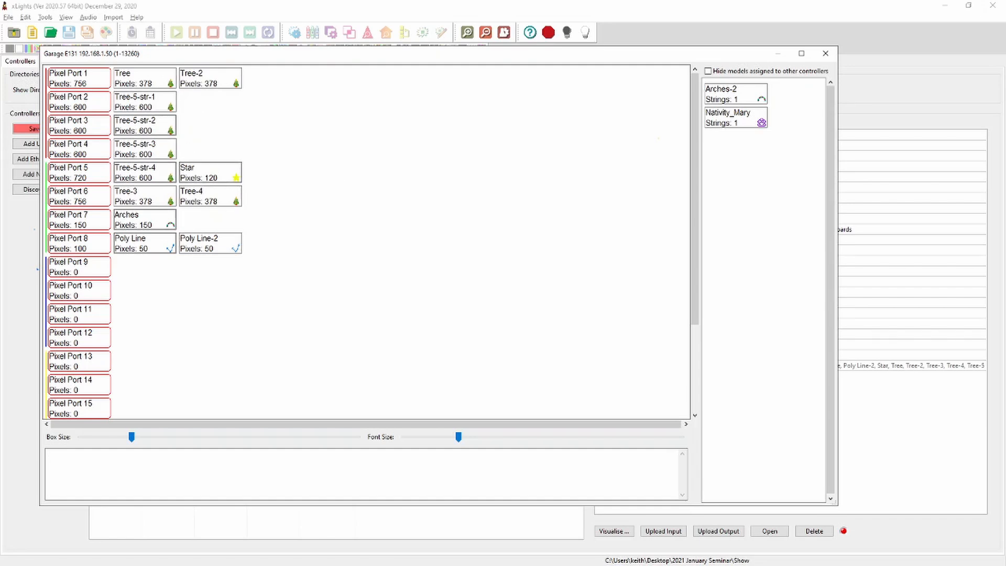
right_click(138, 80)
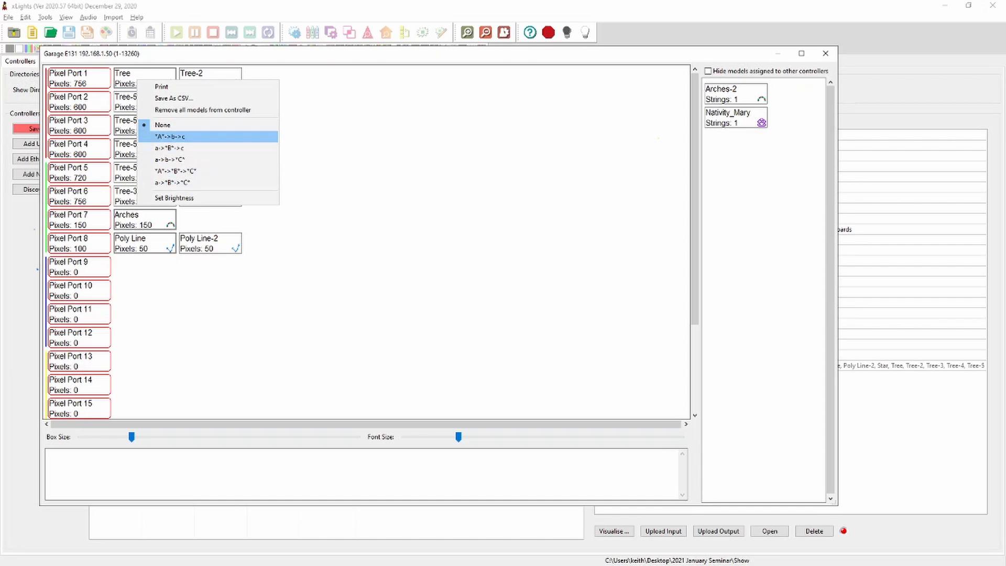
key(Escape)
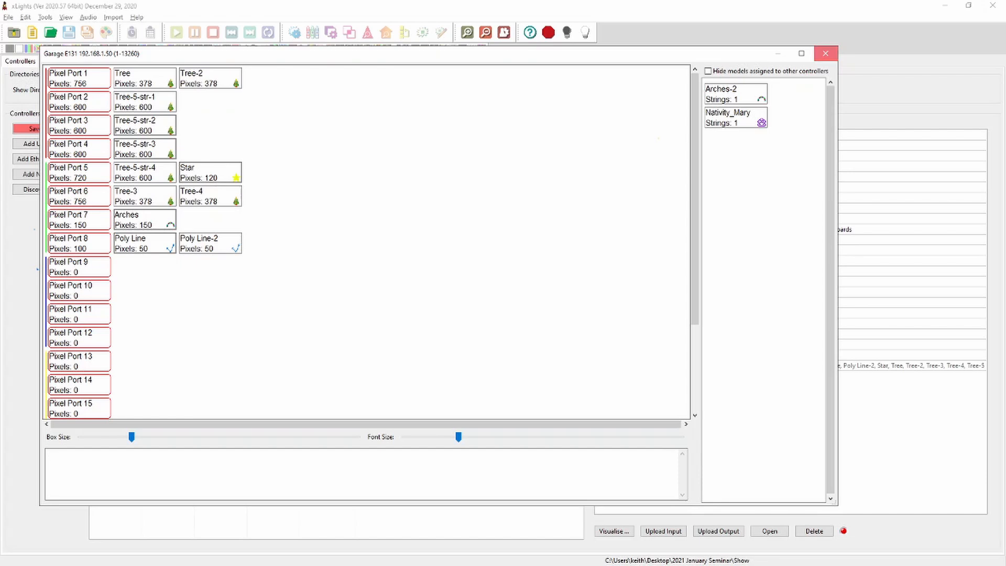
click(825, 53)
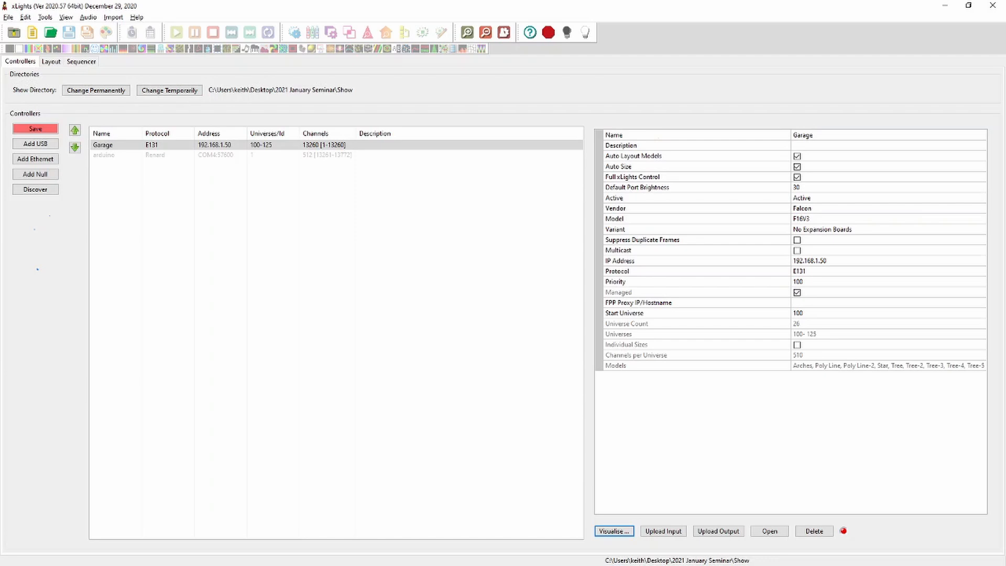
click(157, 155)
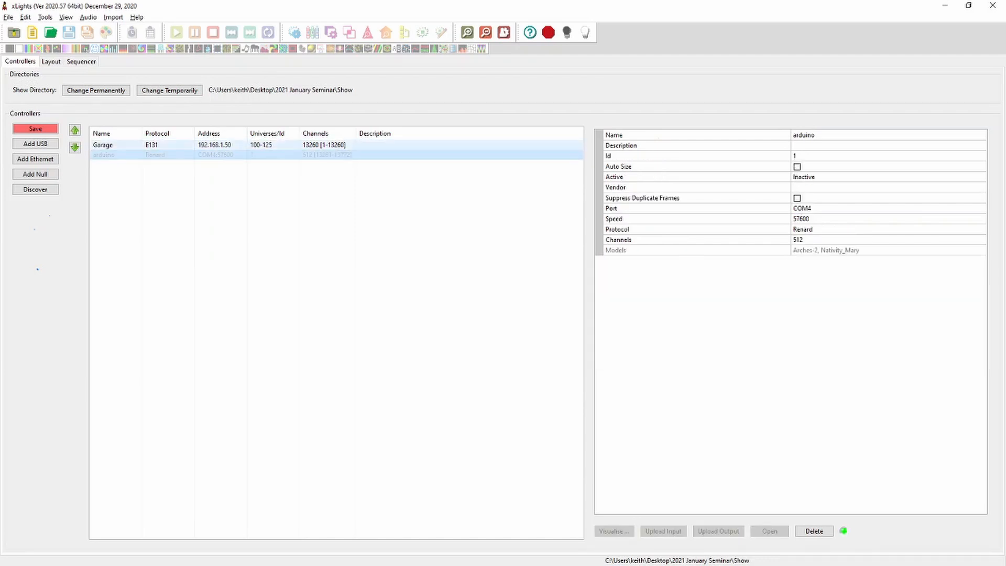
click(157, 145)
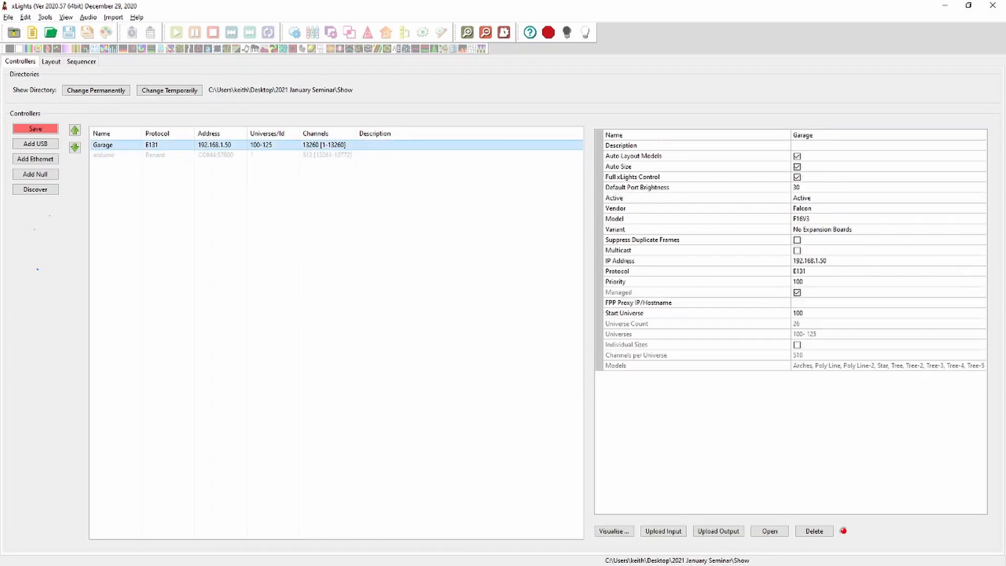